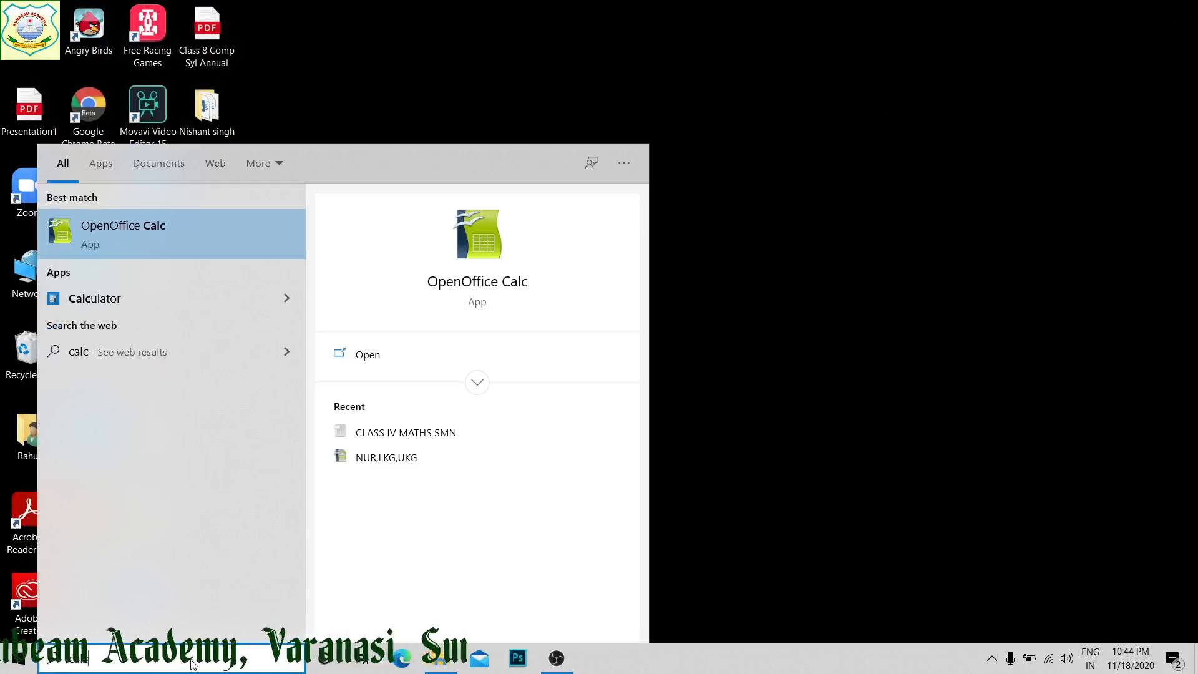
# Launch OpenOffice Calc and enter the column headings Name in A1 and English in B1
pyautogui.press('Return')
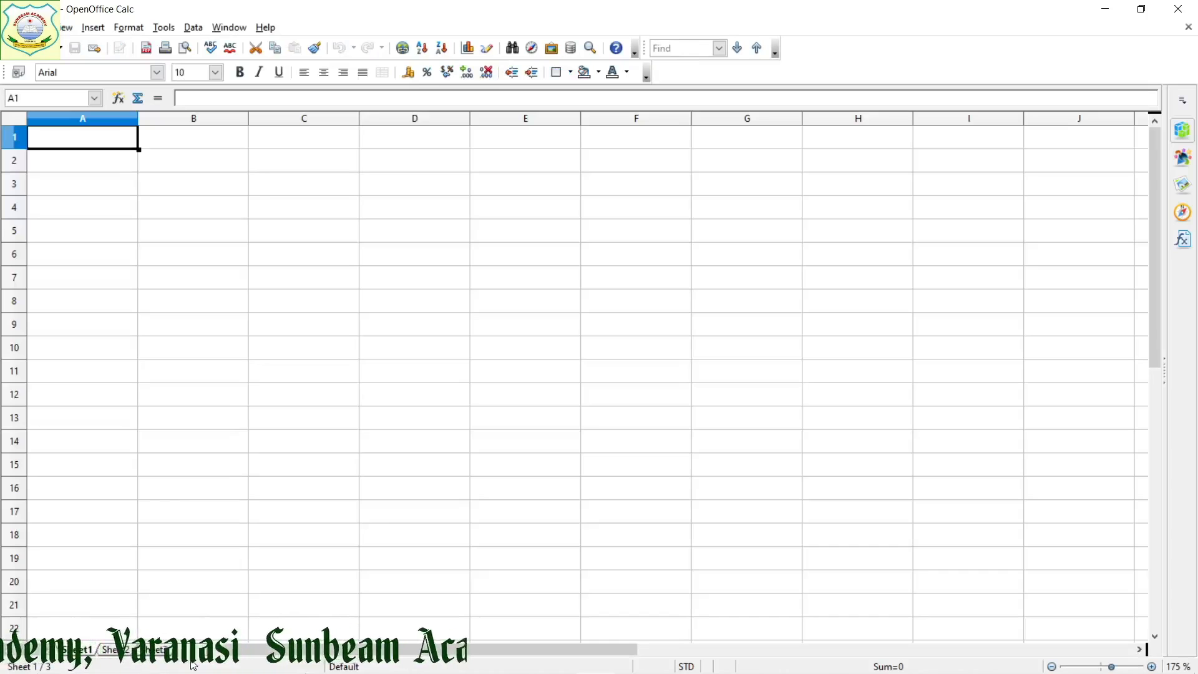
pyautogui.write('Name')
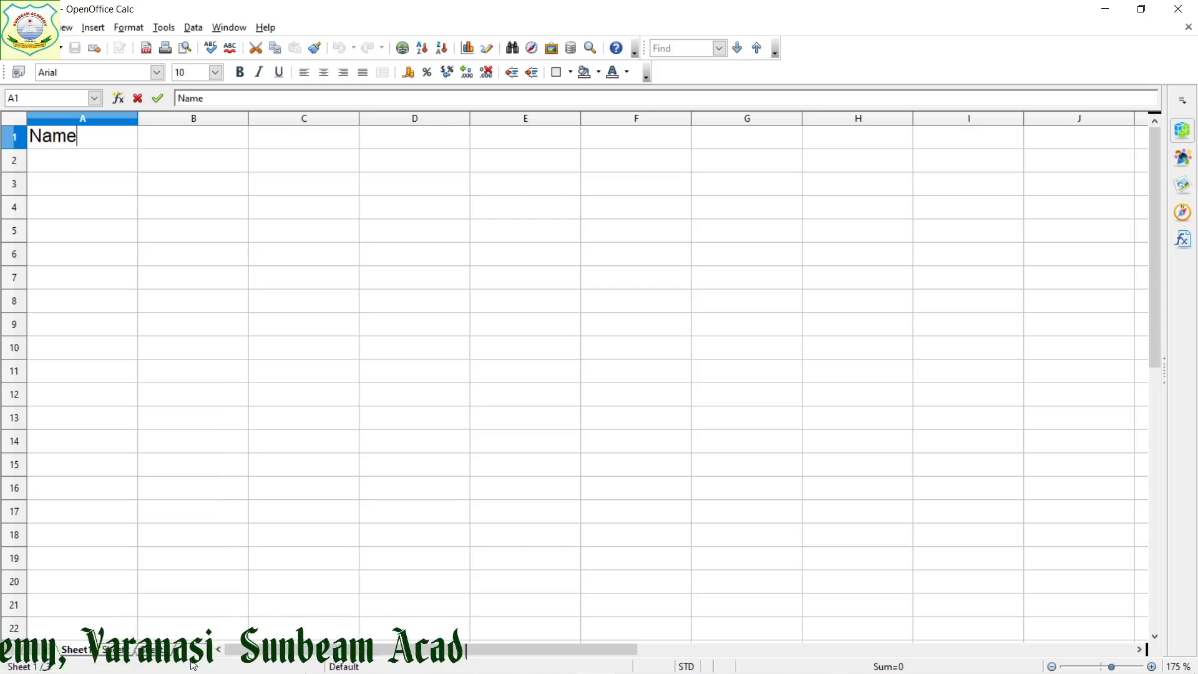
pyautogui.press('Tab')
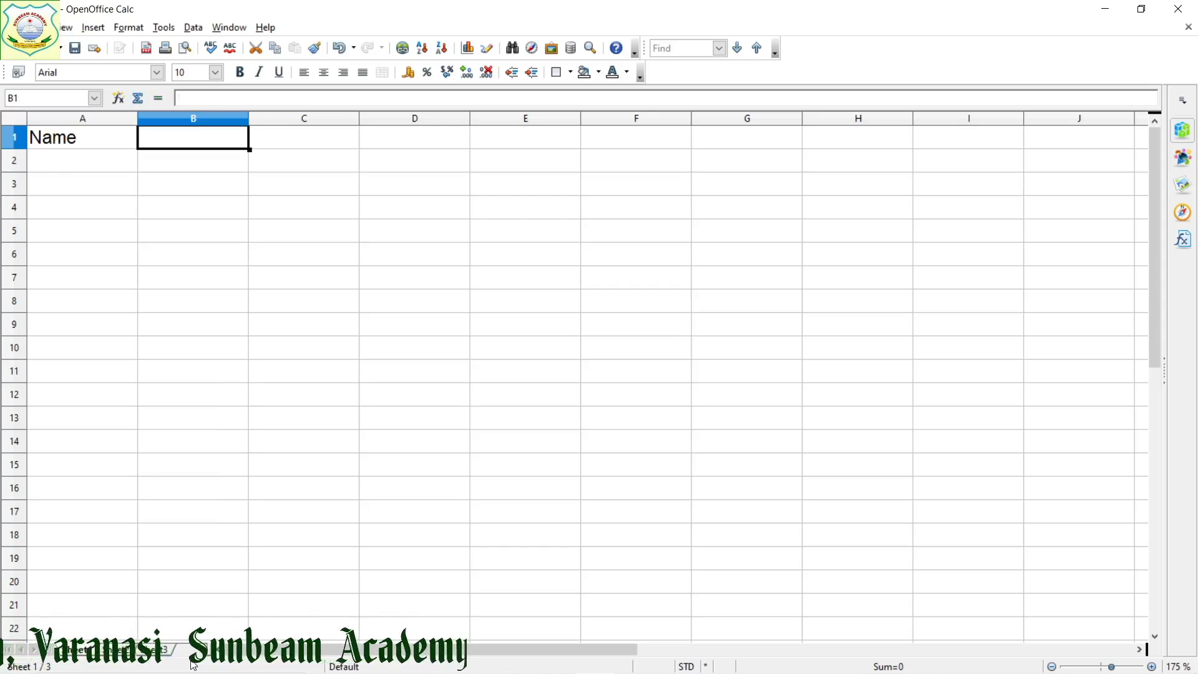
pyautogui.write('Engl')
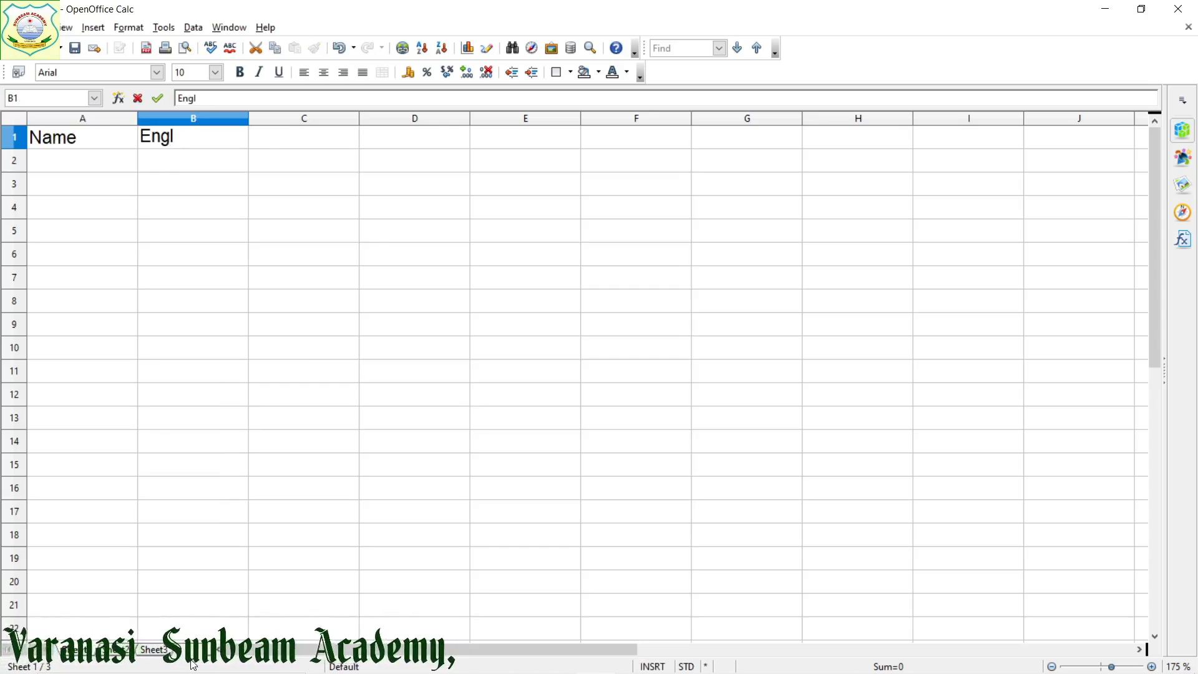
pyautogui.write('ish')
pyautogui.press('Tab')
# Enter the heading Hindi in C1 and try a Maths heading in D1
pyautogui.write('H')
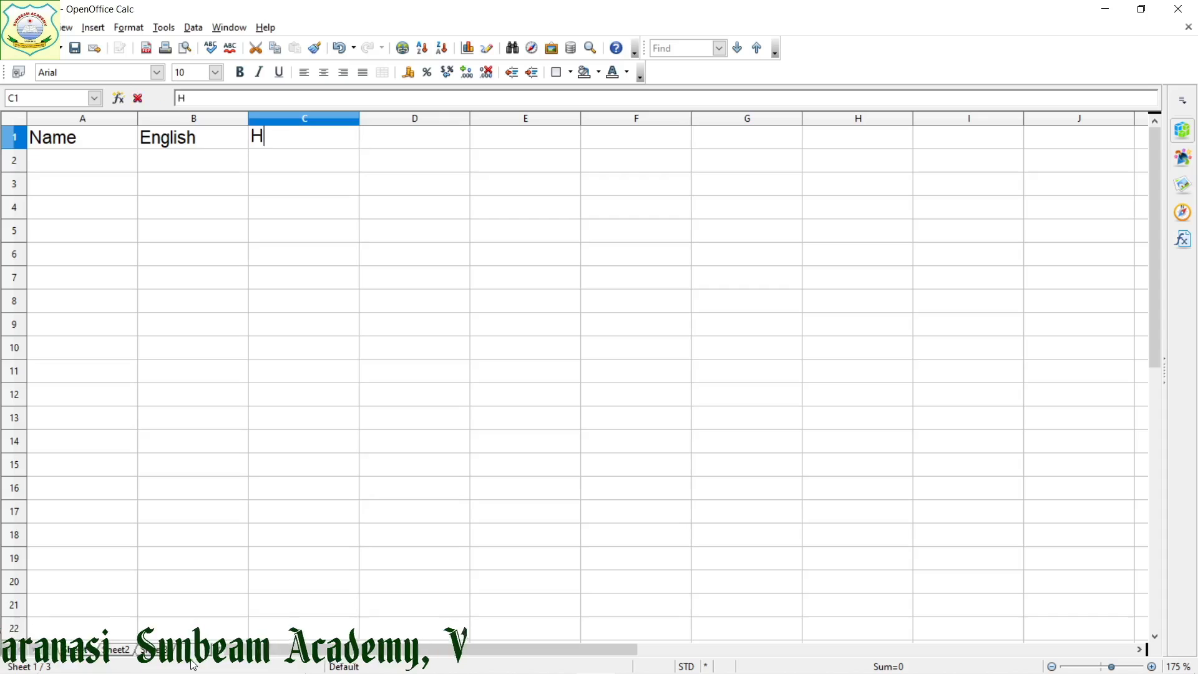
pyautogui.write('indi')
pyautogui.press('Tab')
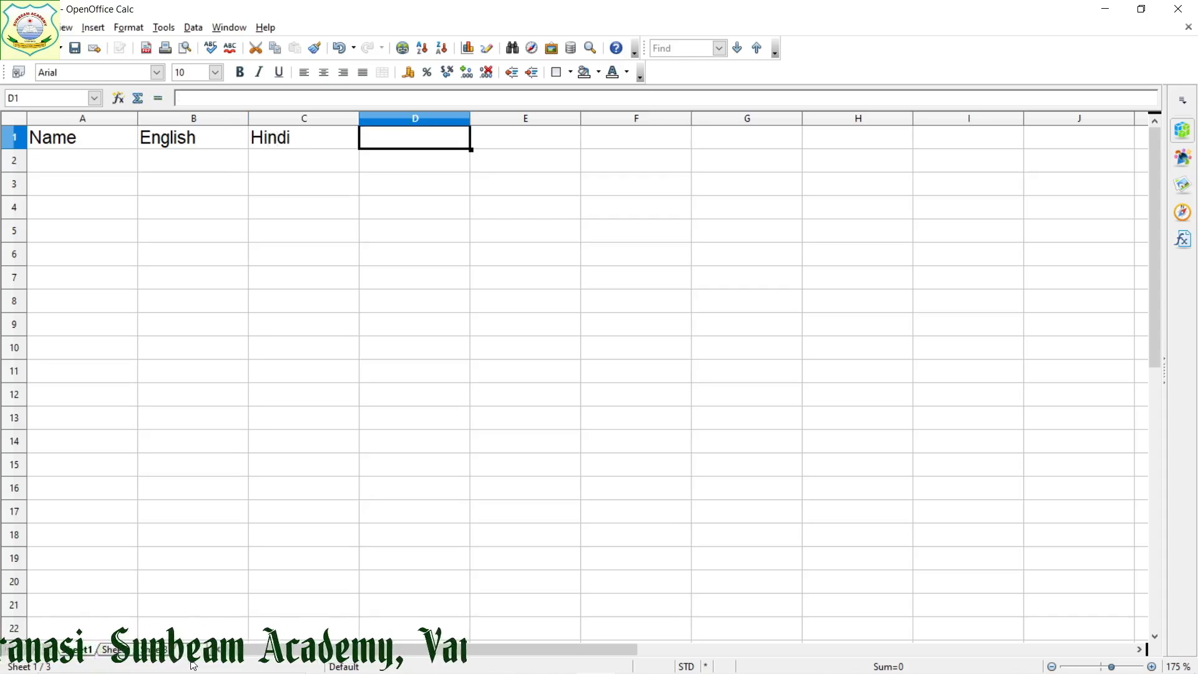
pyautogui.write('Matghs')
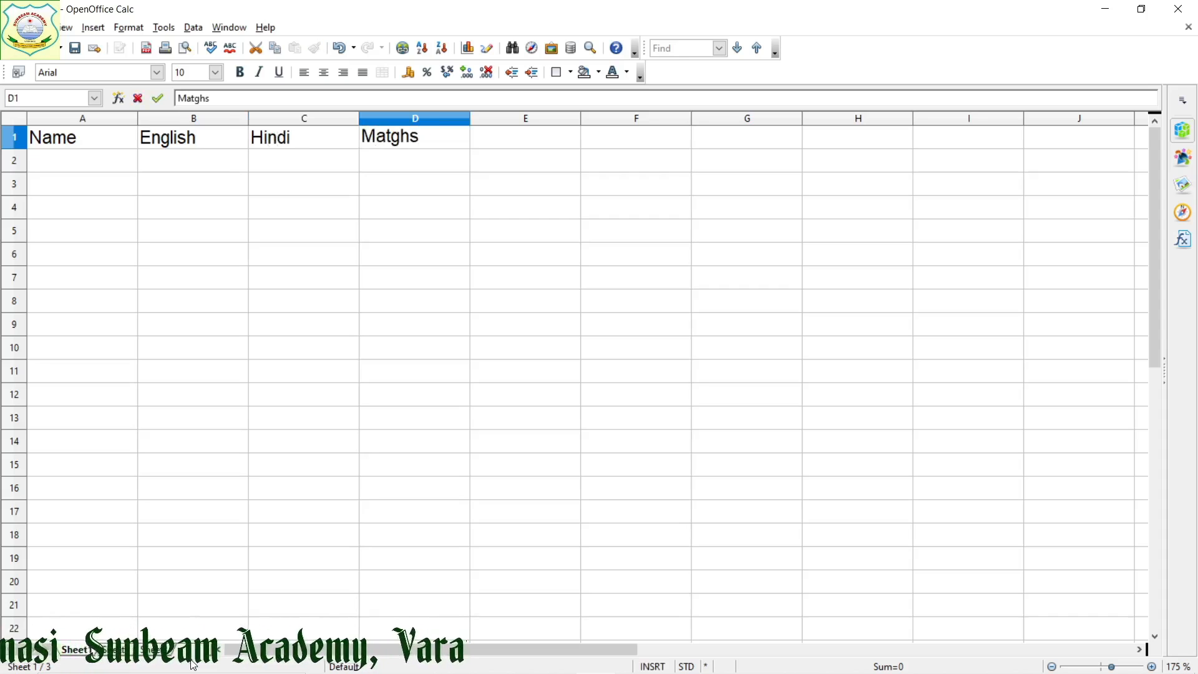
pyautogui.press('BackSpace')
pyautogui.press('BackSpace')
pyautogui.press('BackSpace')
pyautogui.press('BackSpace')
pyautogui.press('BackSpace')
pyautogui.press('BackSpace')
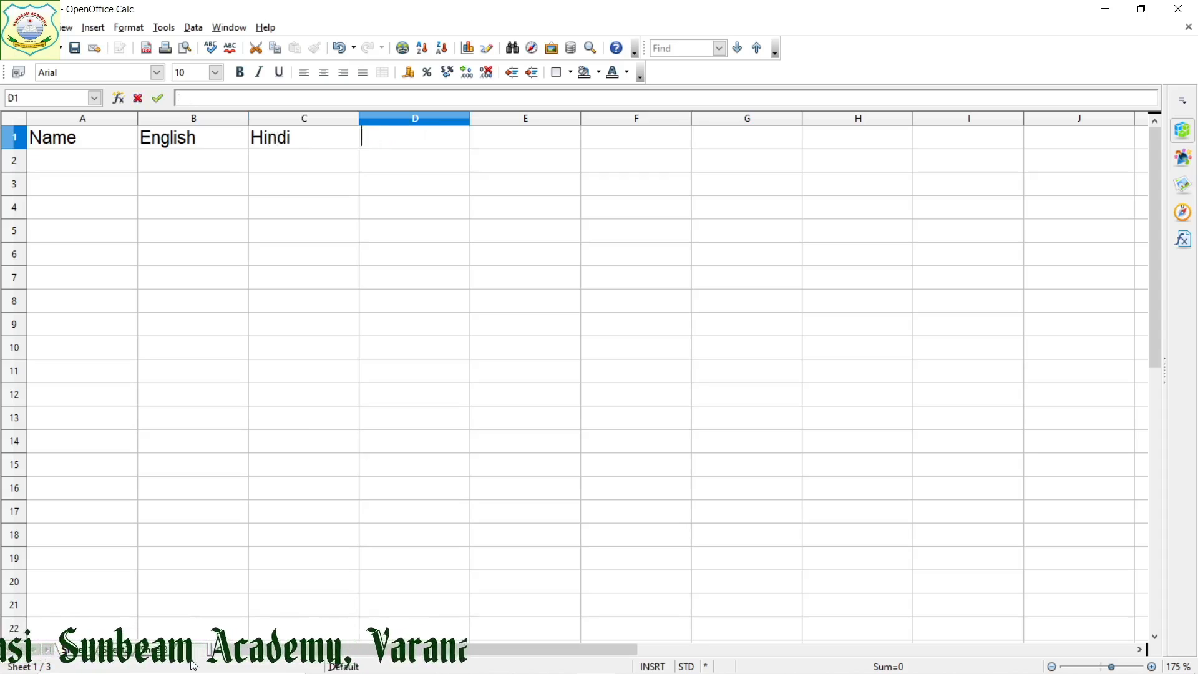
# Replace the heading in C1 with Maths and enter the heading Science in D1
pyautogui.press('Left')
pyautogui.write('Math')
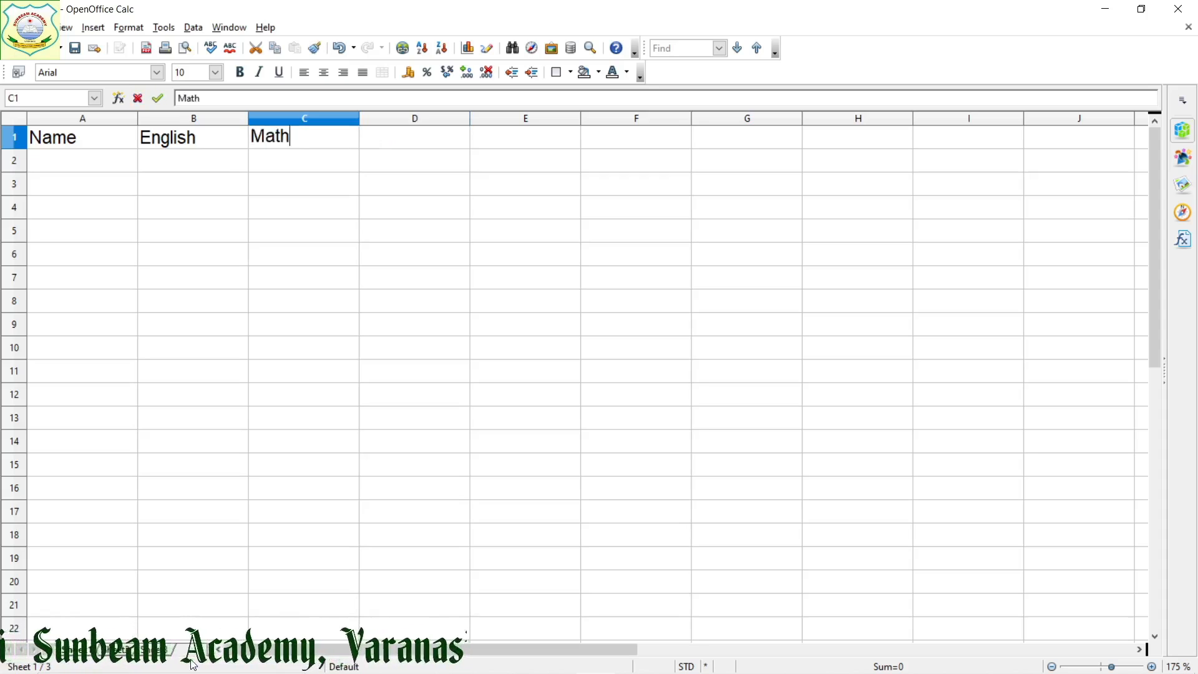
pyautogui.write('s Scienc')
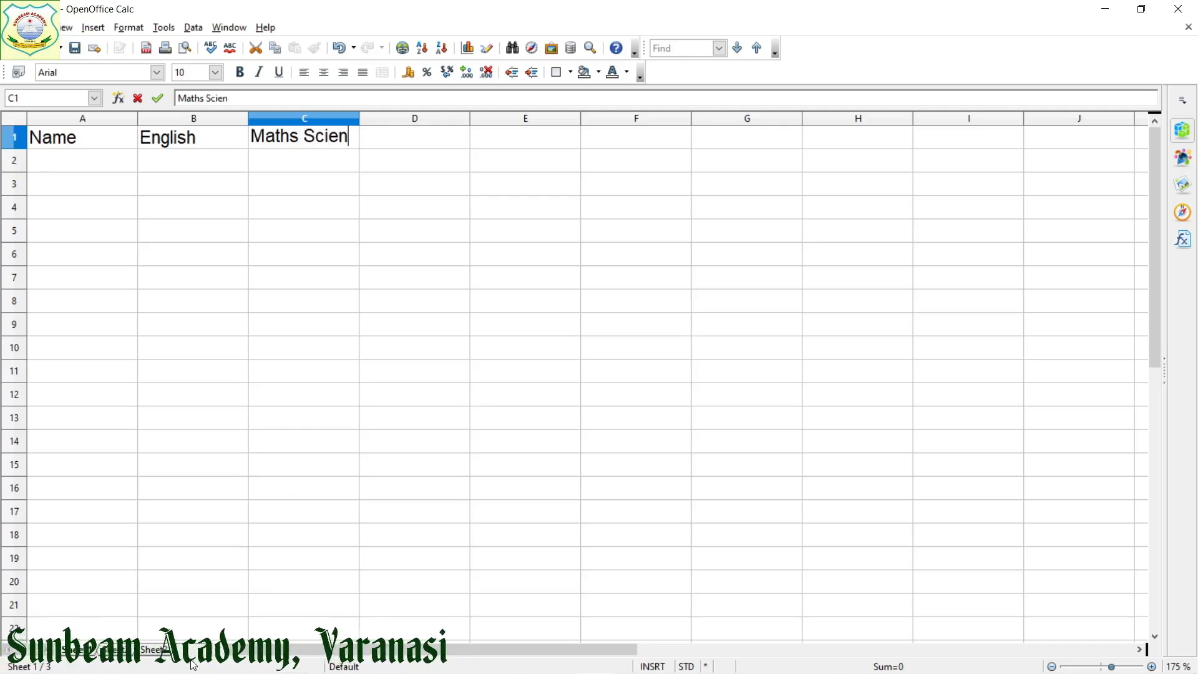
pyautogui.press('BackSpace')
pyautogui.press('BackSpace')
pyautogui.press('BackSpace')
pyautogui.press('BackSpace')
pyautogui.press('BackSpace')
pyautogui.press('BackSpace')
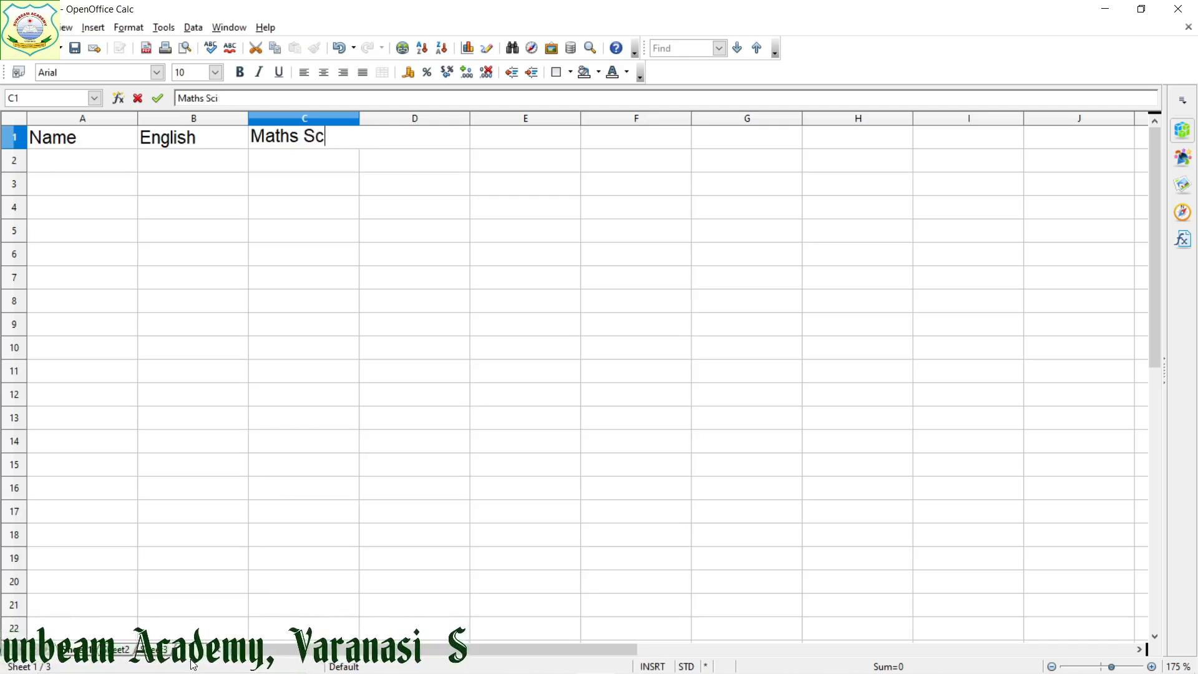
pyautogui.press('Tab')
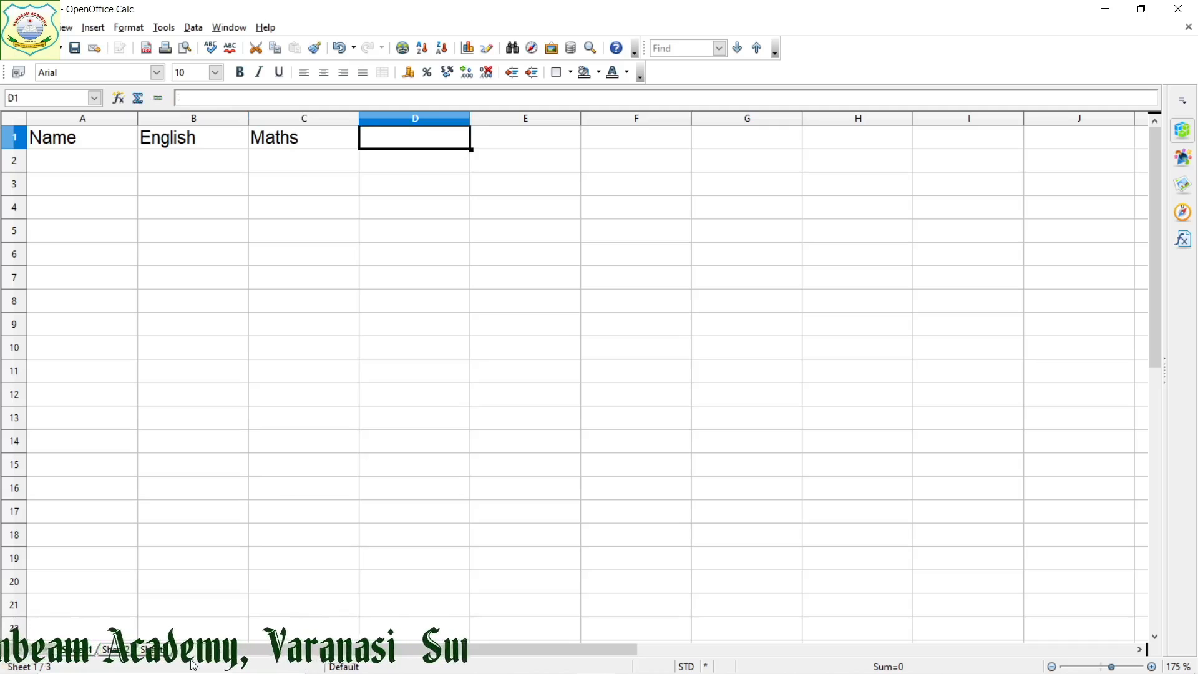
pyautogui.write('Science')
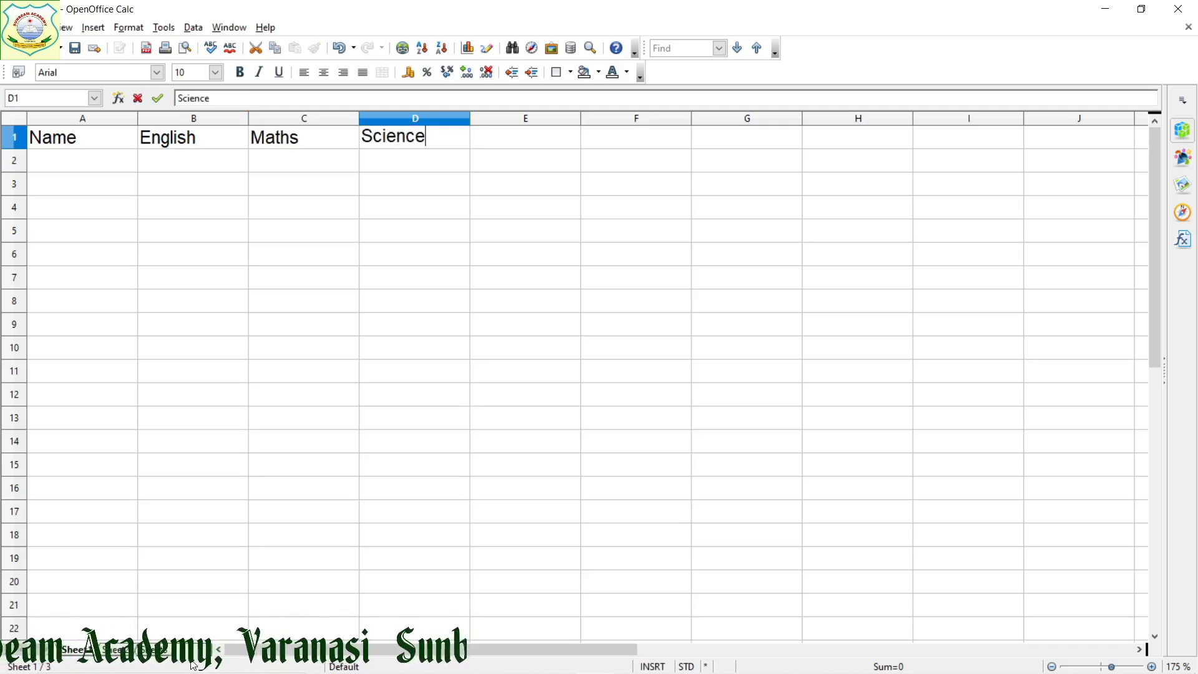
pyautogui.press('Return')
# Enter the first two students' names in A2 and A3 under the Name heading
pyautogui.press('Left')
pyautogui.press('Left')
pyautogui.press('Left')
pyautogui.write('Ra')
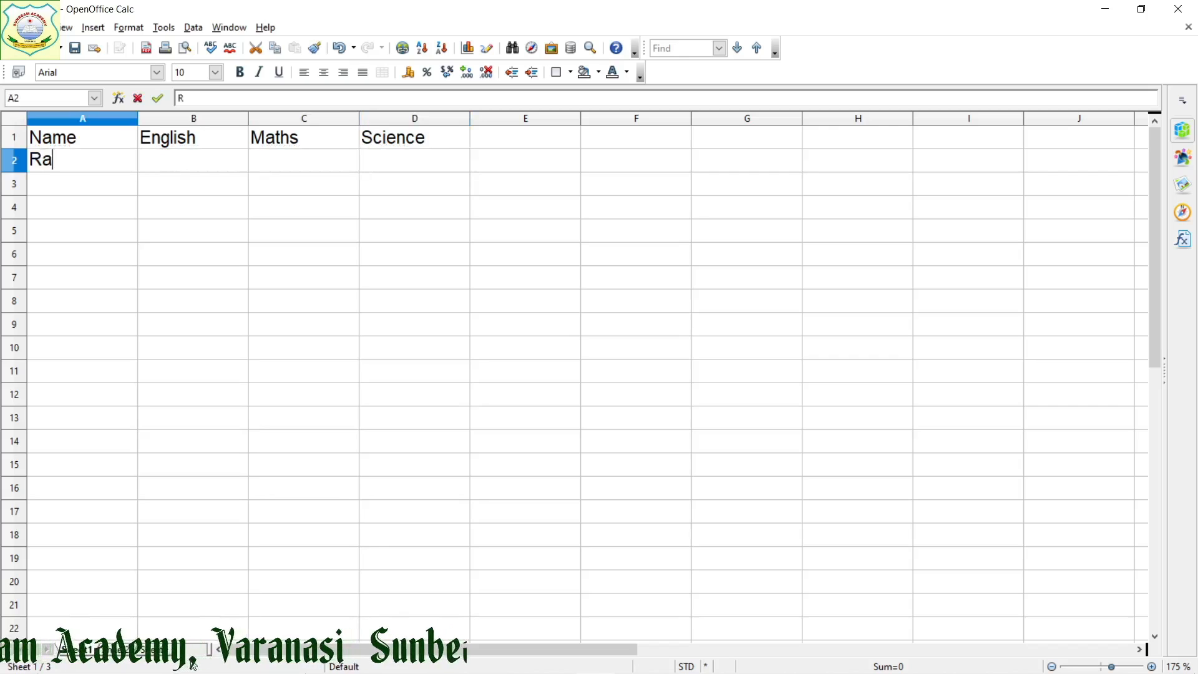
pyautogui.write('gini')
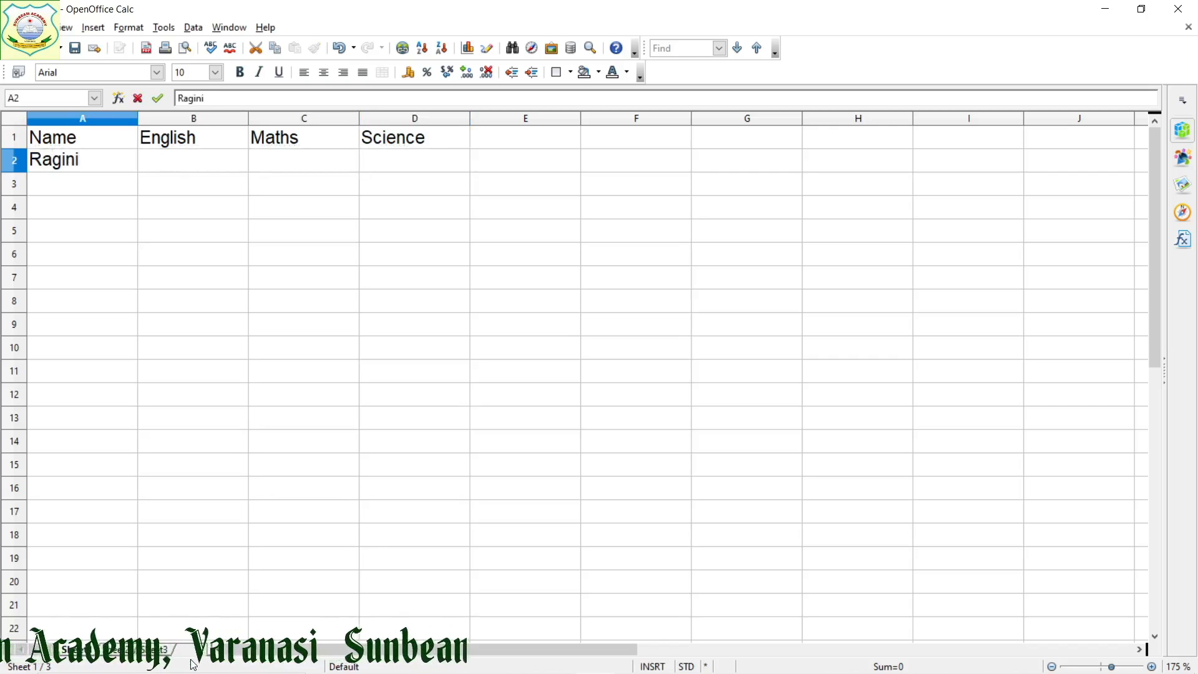
pyautogui.press('Return')
pyautogui.write('Shyam')
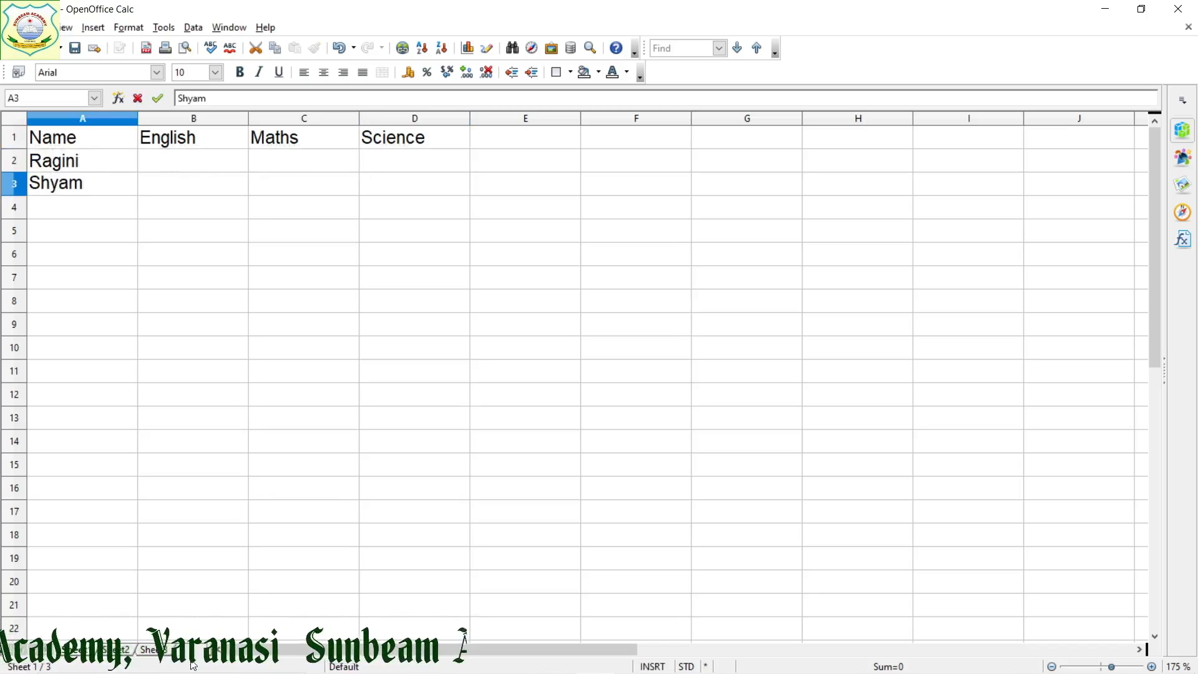
pyautogui.press('Return')
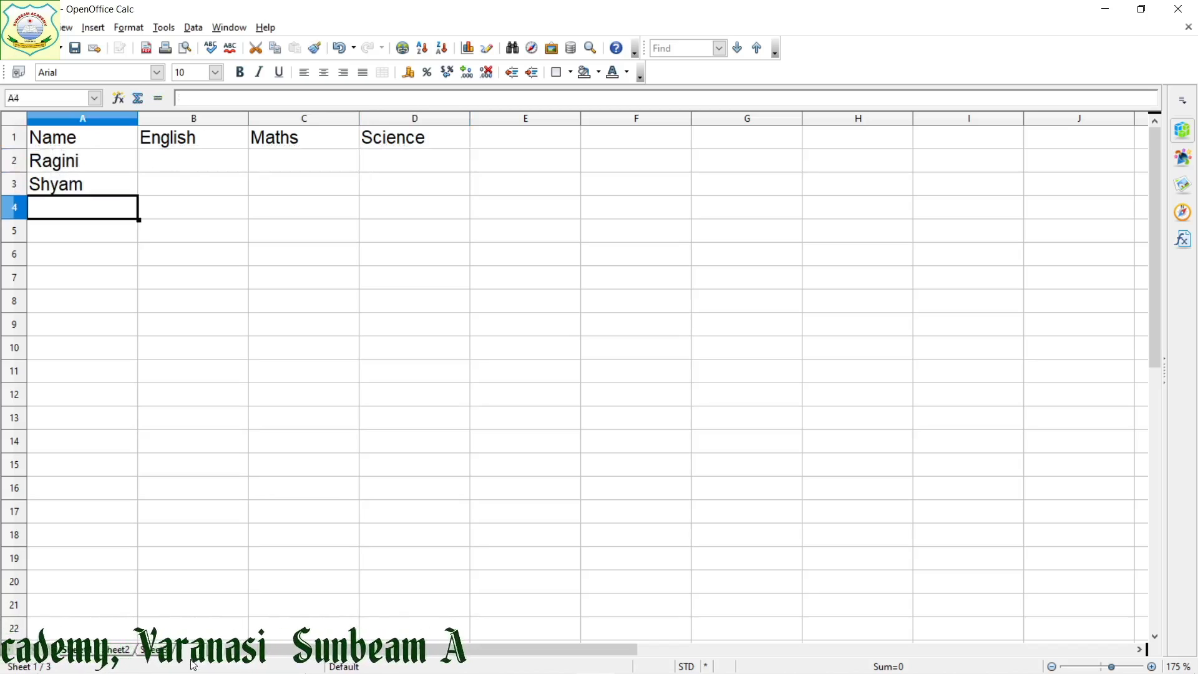
# Enter the third and fourth students' names in A4 and A5
pyautogui.write('Shirome')
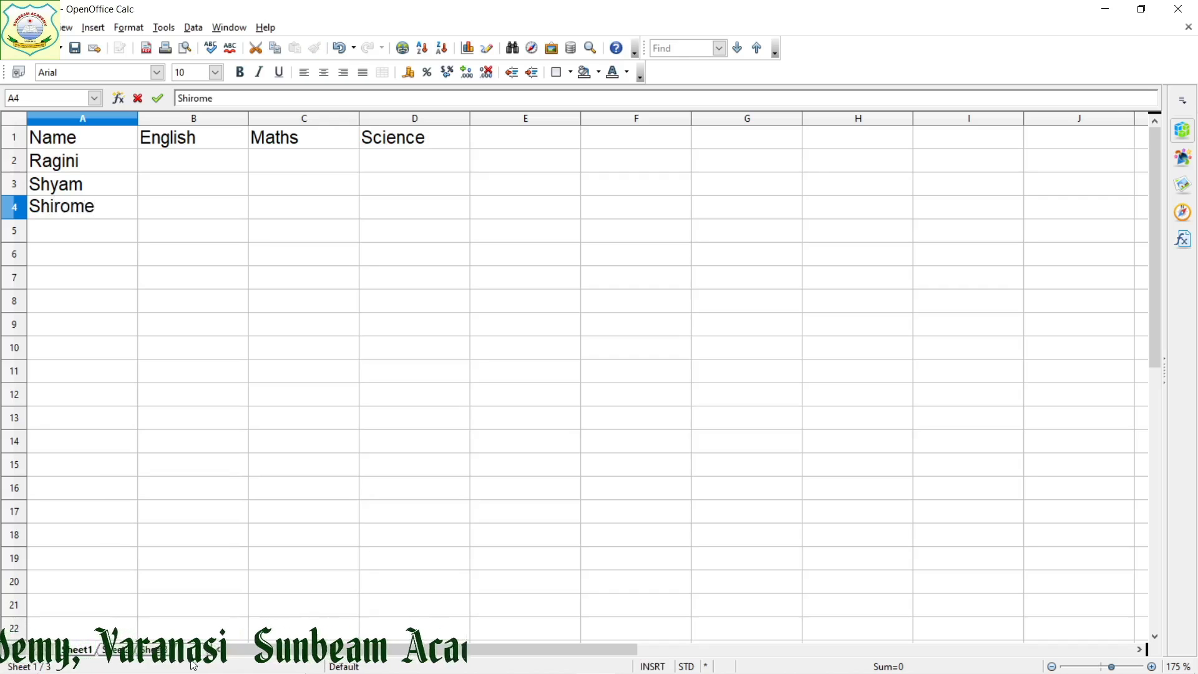
pyautogui.press('Return')
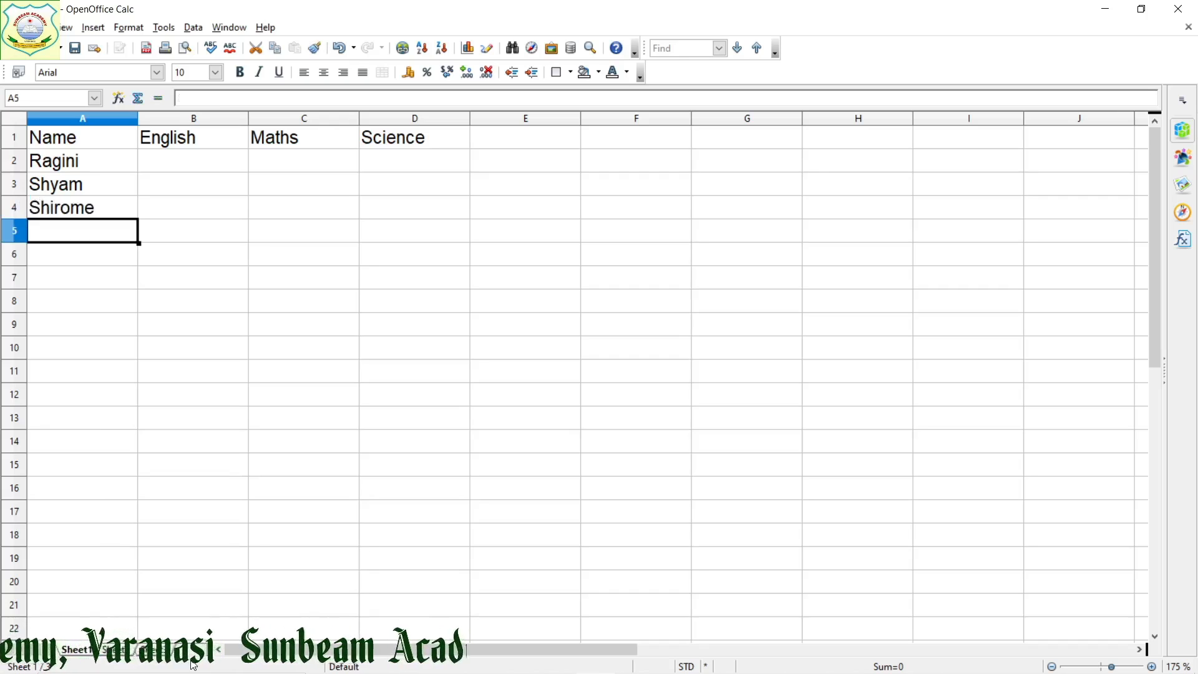
pyautogui.write('Yamoi')
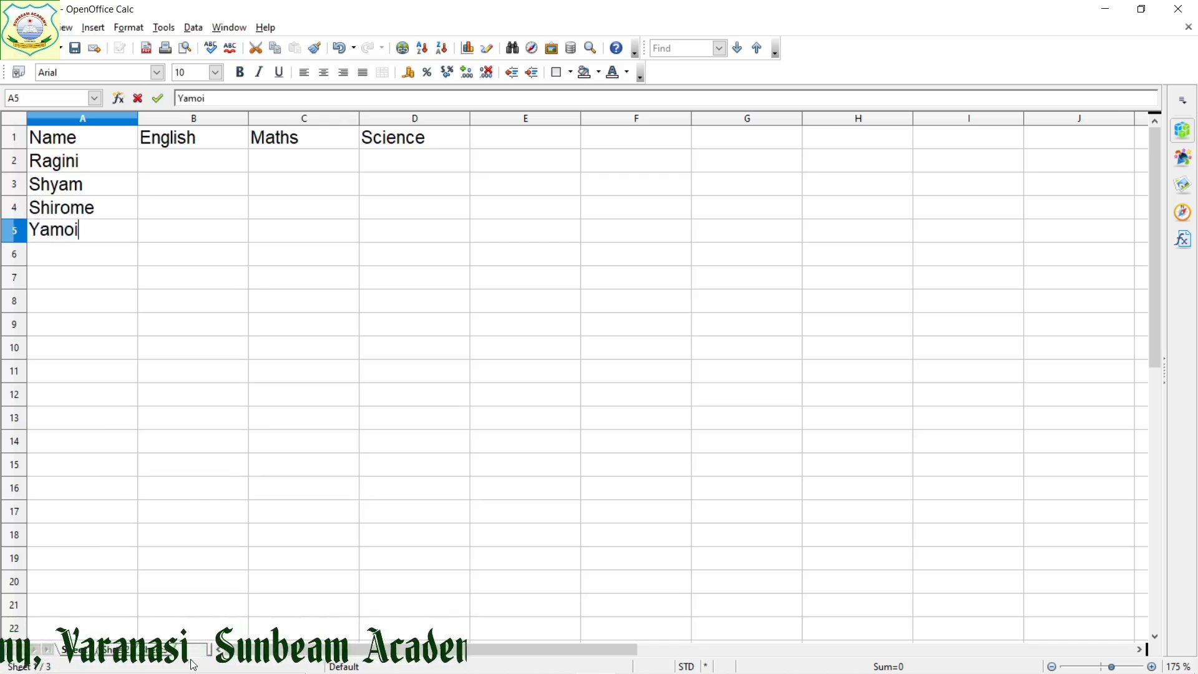
pyautogui.press('BackSpace')
pyautogui.press('BackSpace')
pyautogui.write('ini')
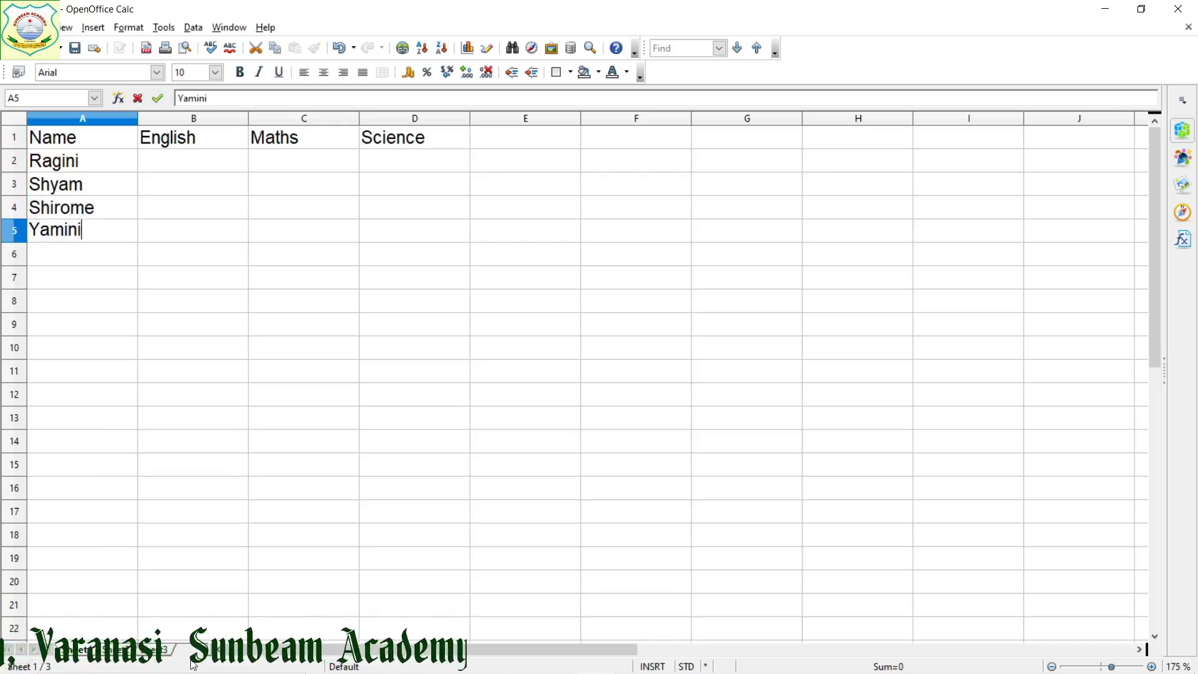
pyautogui.press('Tab')
# Fill the English column in B2:B5 with the marks 85, 91, 98 and 78
pyautogui.press('Up')
pyautogui.press('Up')
pyautogui.press('Up')
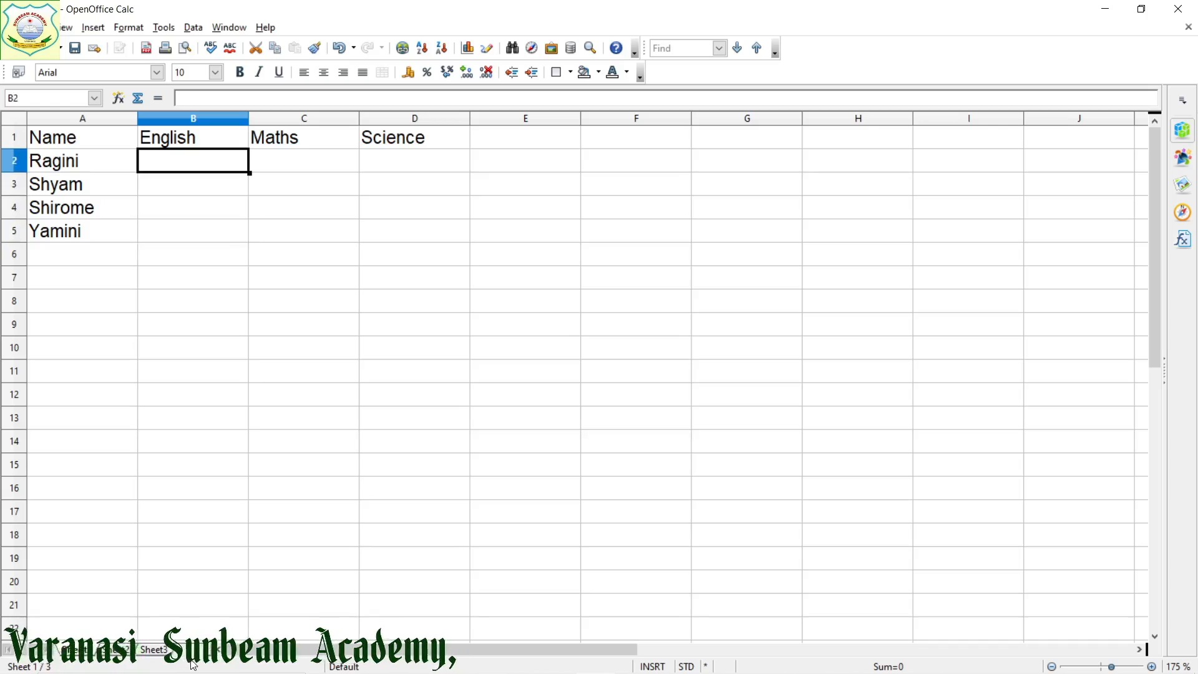
pyautogui.write('85')
pyautogui.press('Return')
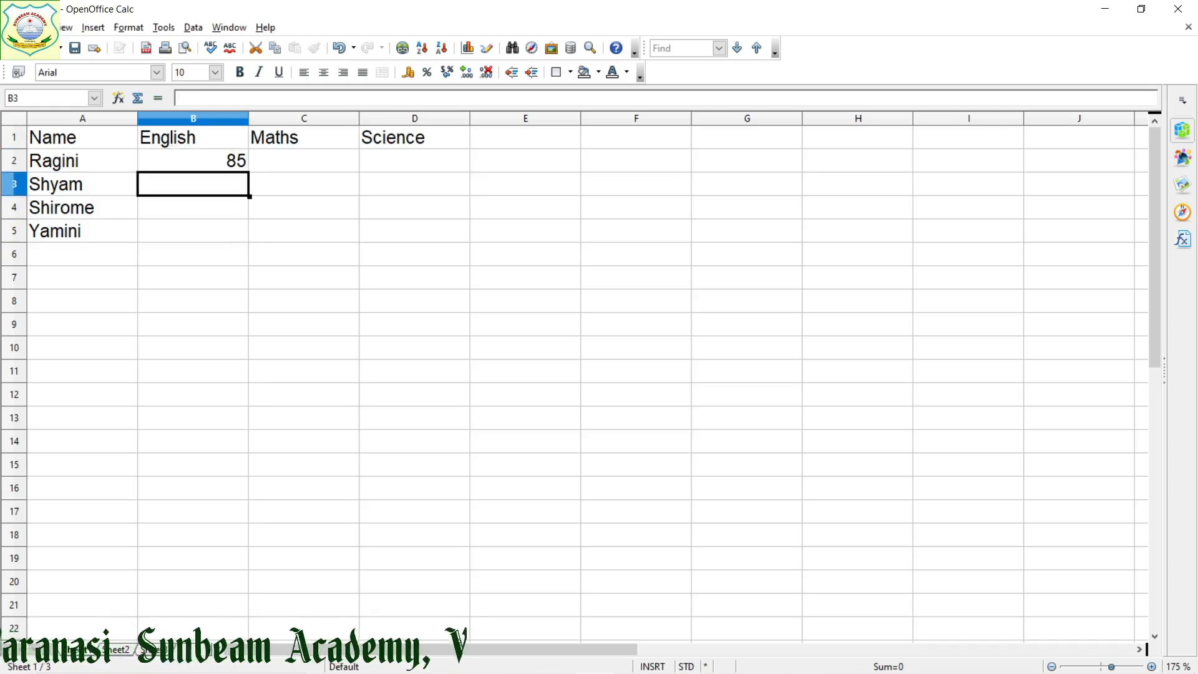
pyautogui.write('91')
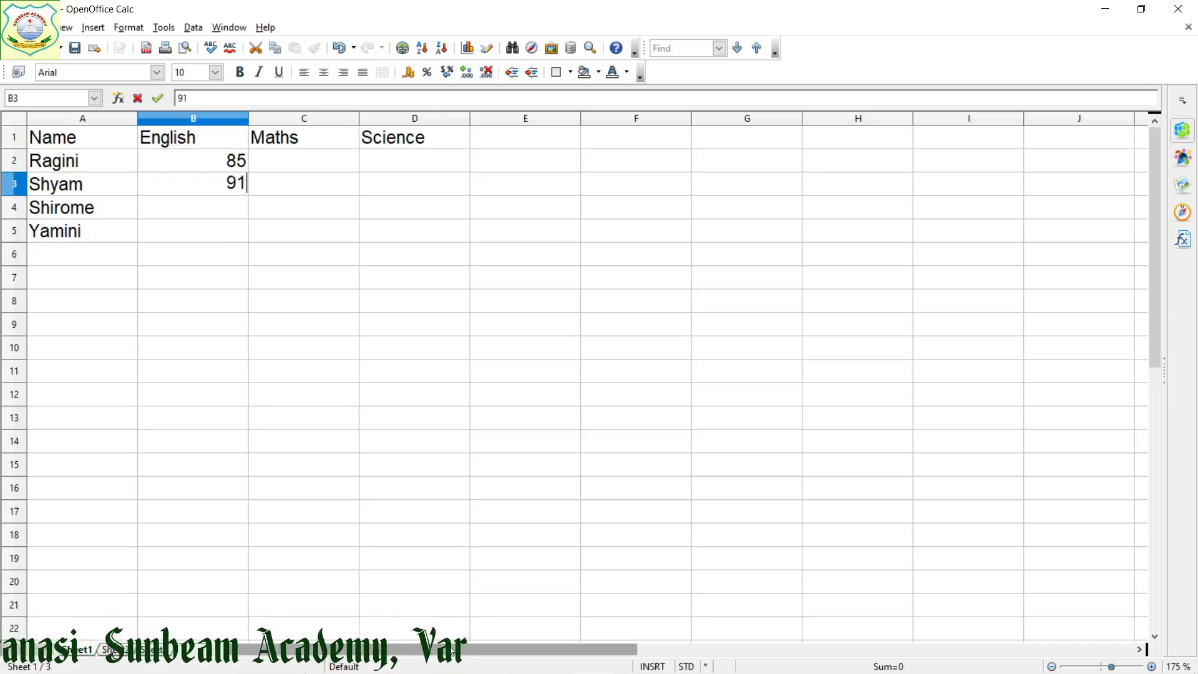
pyautogui.press('Return')
pyautogui.write('9')
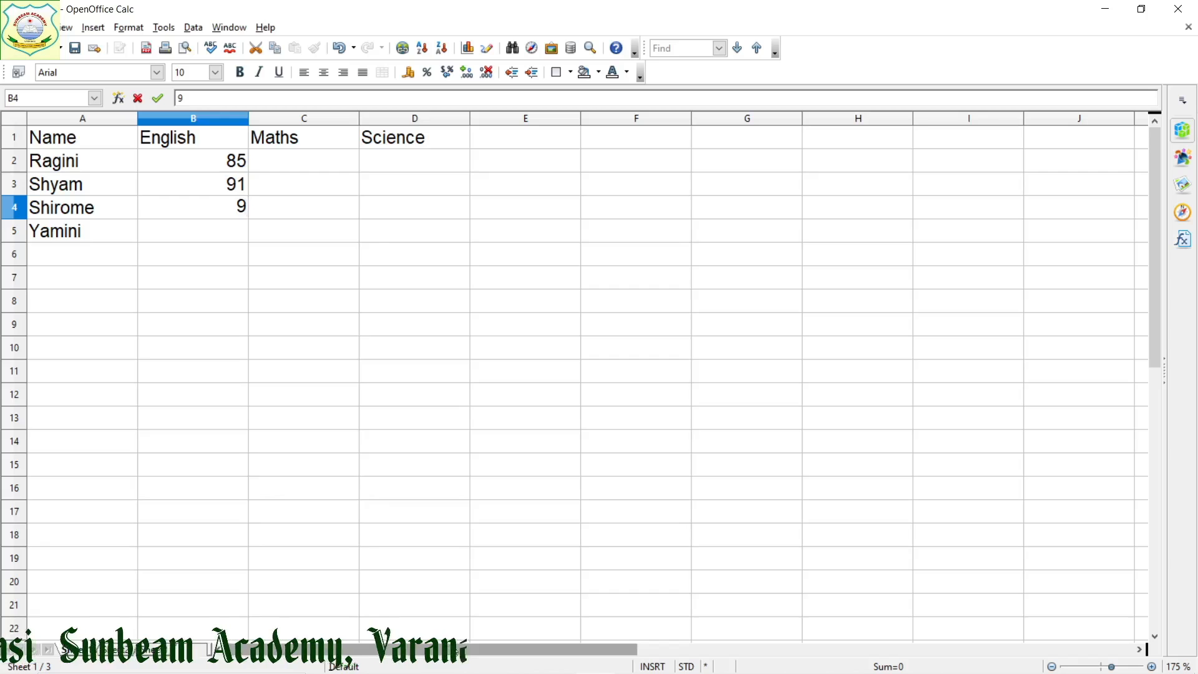
pyautogui.write('8')
pyautogui.press('Return')
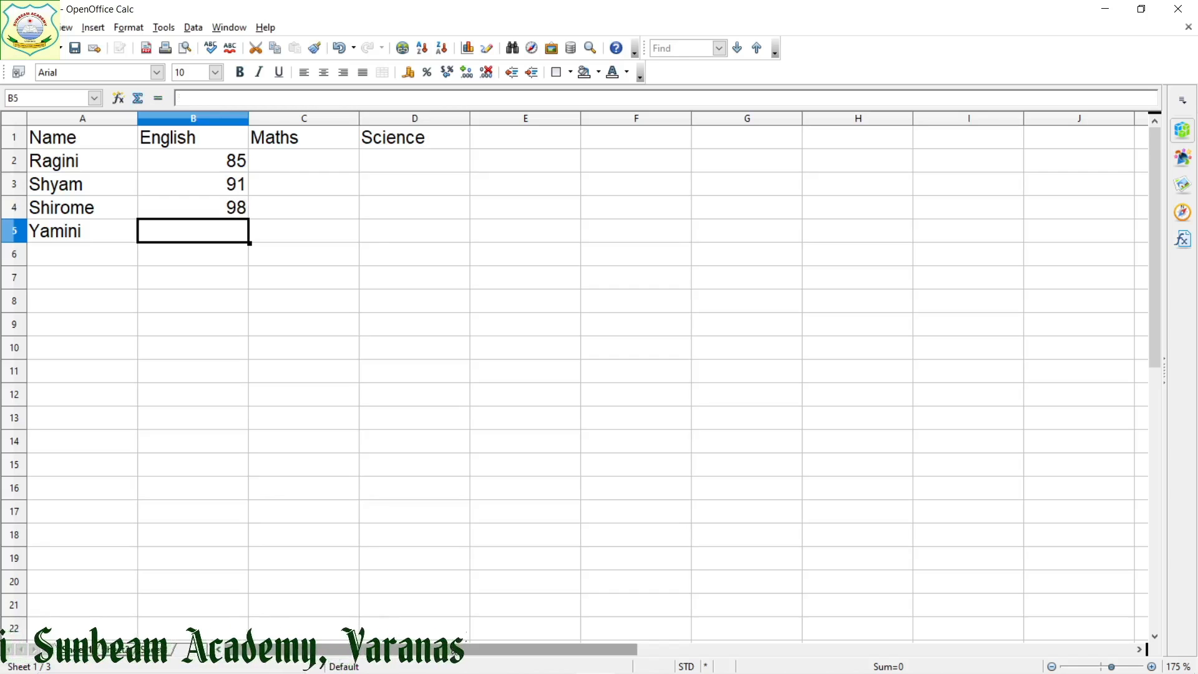
pyautogui.write('78')
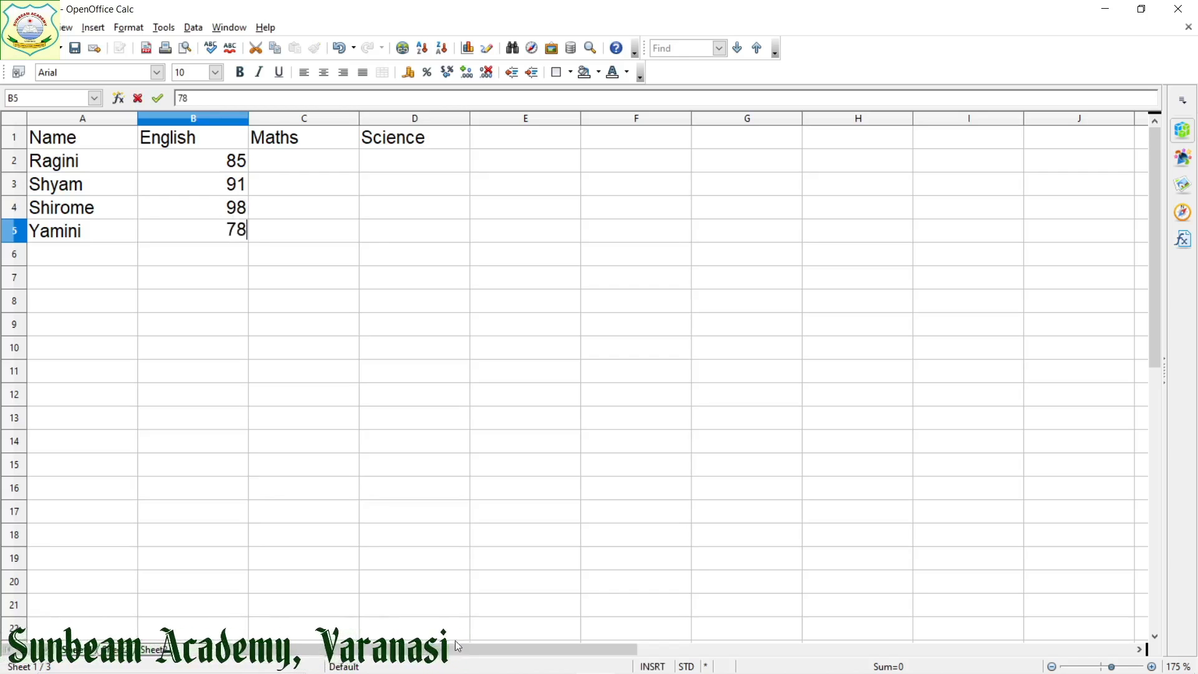
pyautogui.press('Tab')
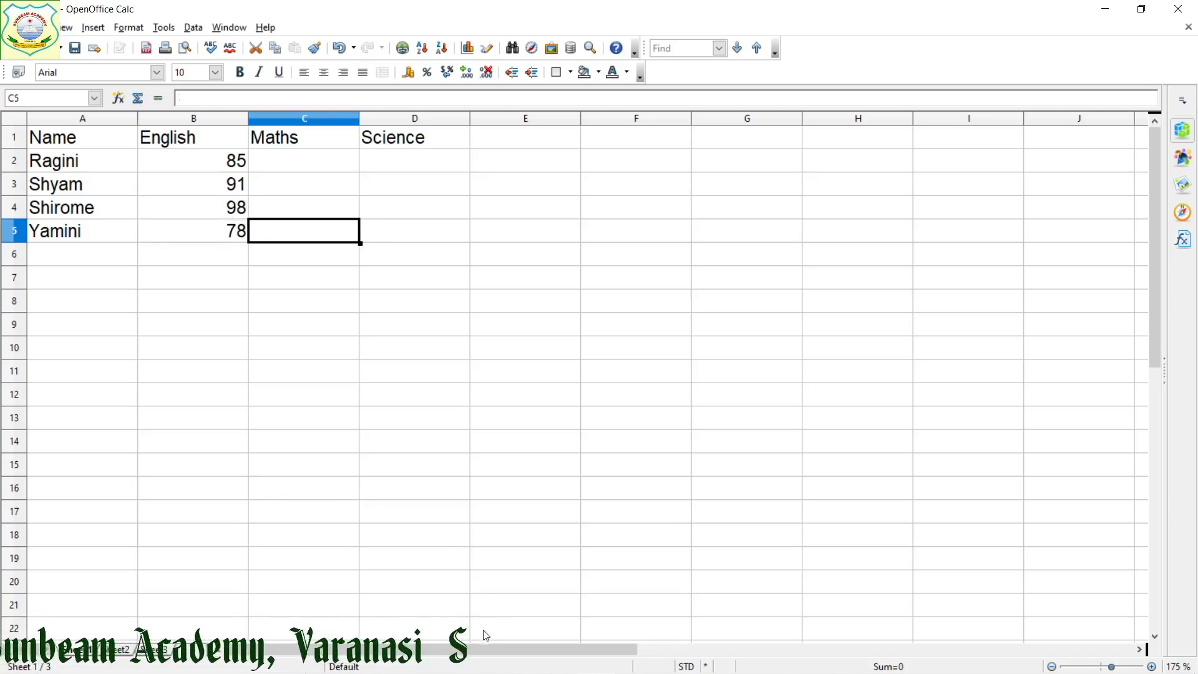
# Fill the Maths column in C2:C5 with the marks 95, 88, 93 and 97
pyautogui.press('Up')
pyautogui.press('Up')
pyautogui.press('Up')
pyautogui.write('95')
pyautogui.press('Return')
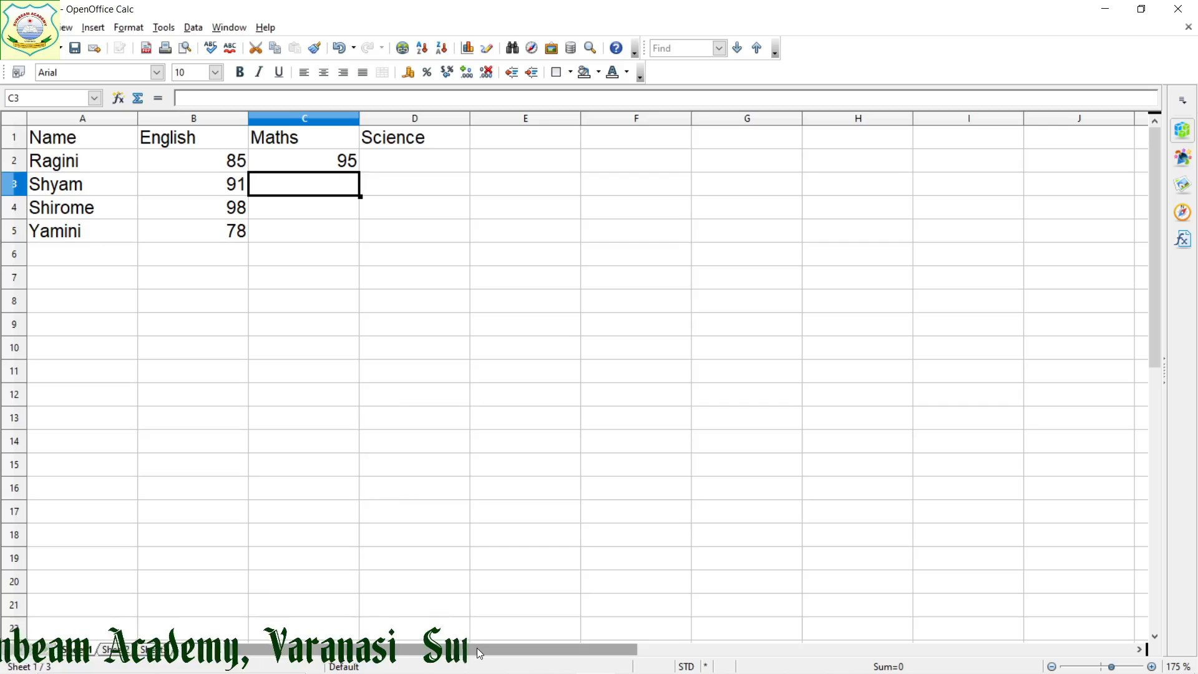
pyautogui.write('88')
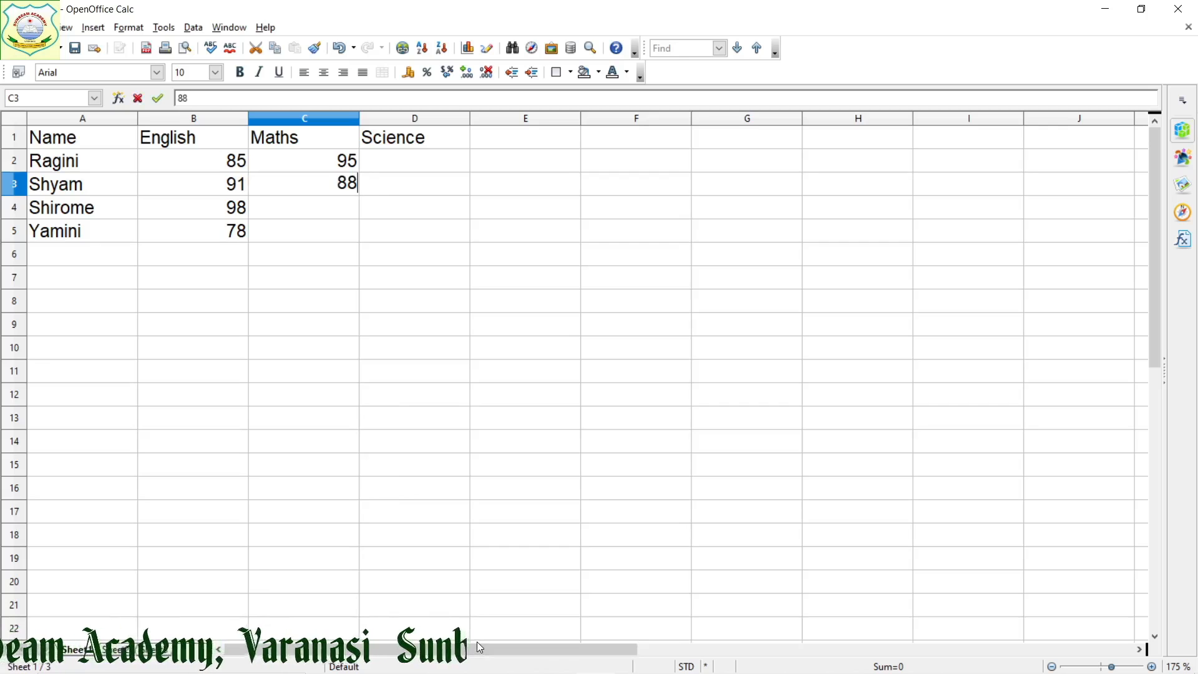
pyautogui.press('Return')
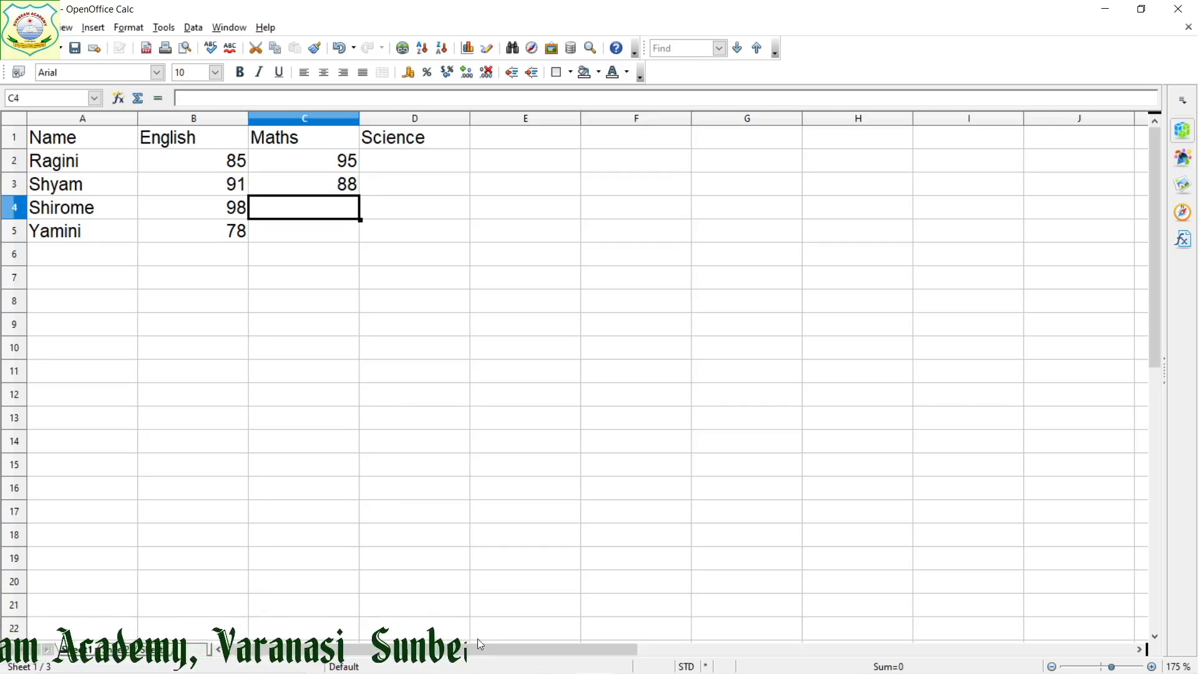
pyautogui.write('93')
pyautogui.press('Return')
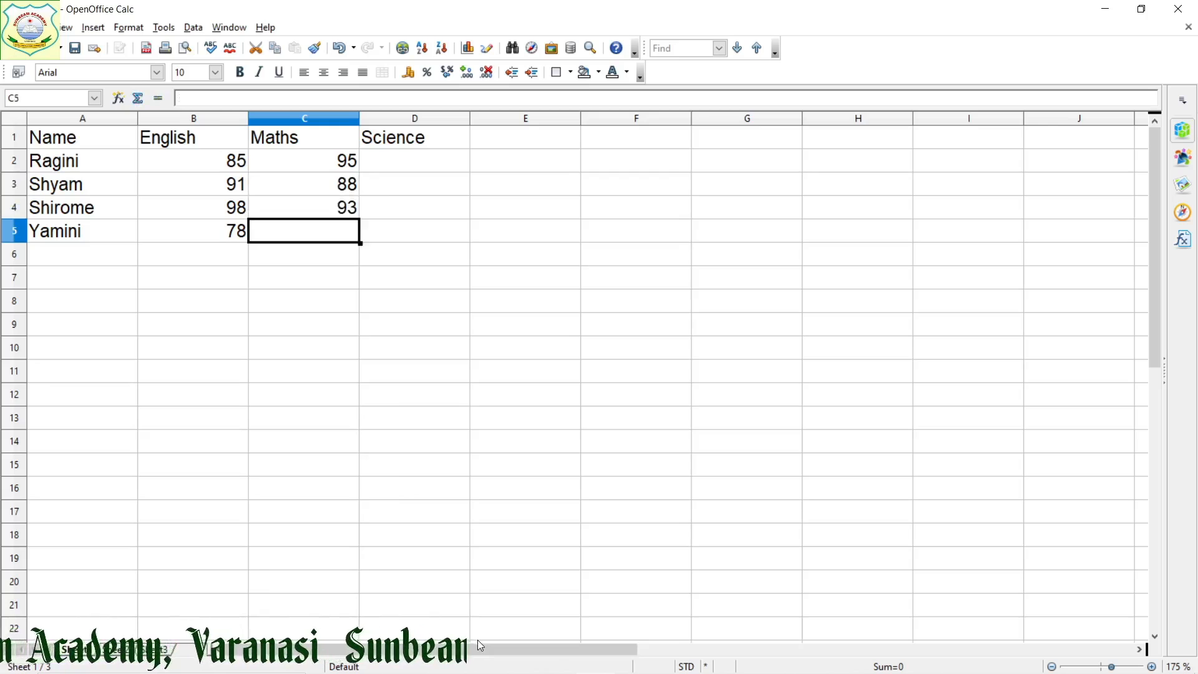
pyautogui.write('97')
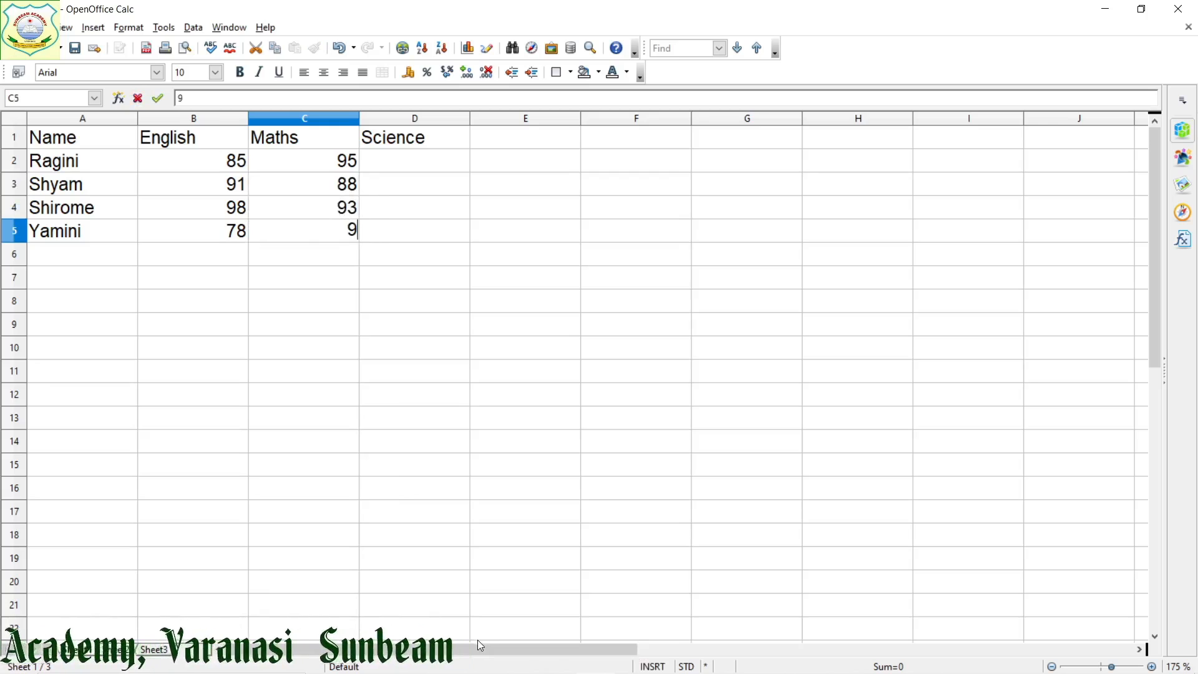
pyautogui.press('Tab')
# Fill the Science column in D2:D5 with the marks 99, 95, 80 and 86
pyautogui.press('Up')
pyautogui.press('Up')
pyautogui.press('Up')
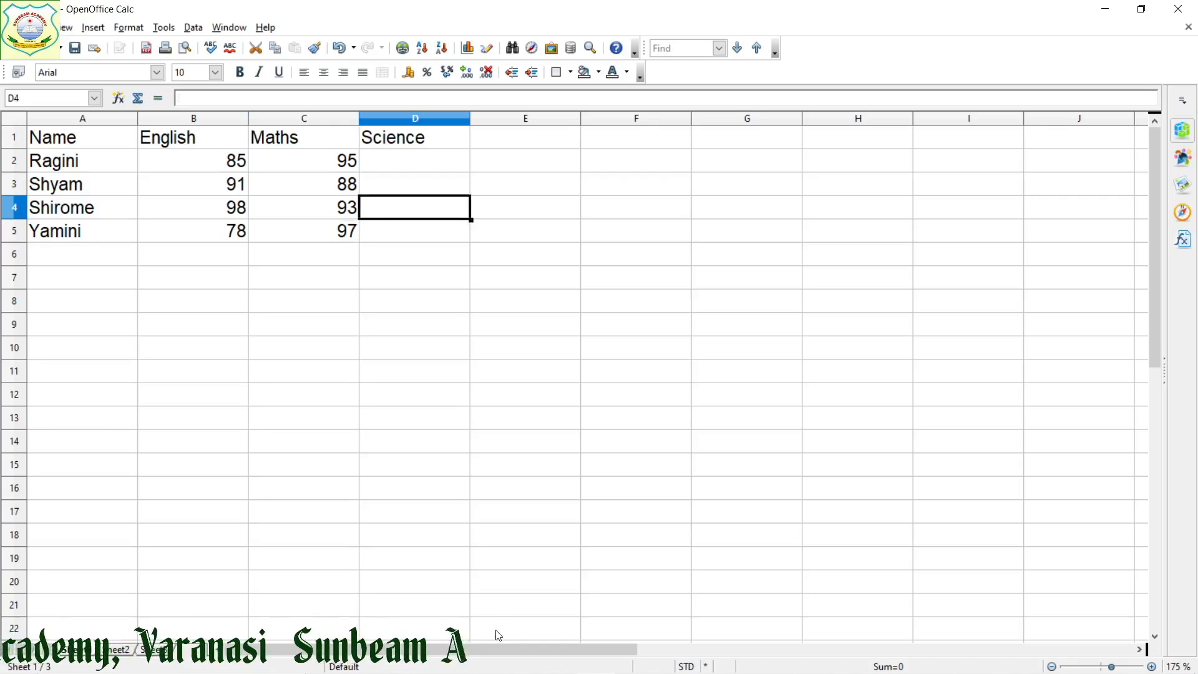
pyautogui.write('99')
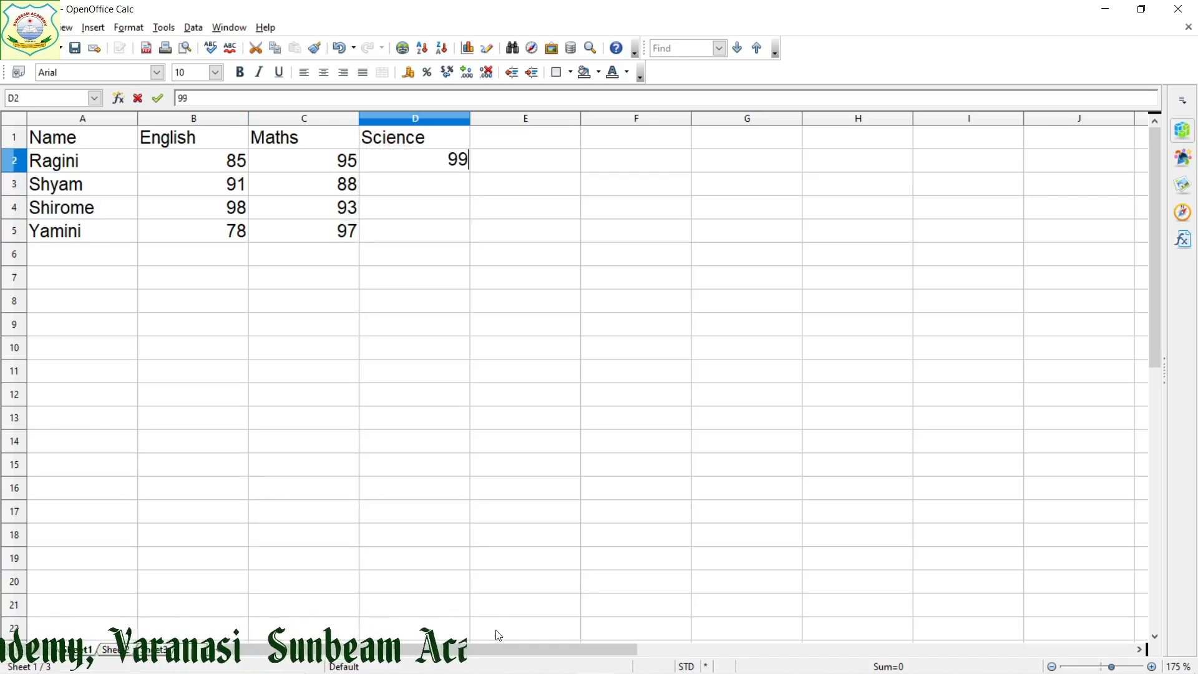
pyautogui.press('Return')
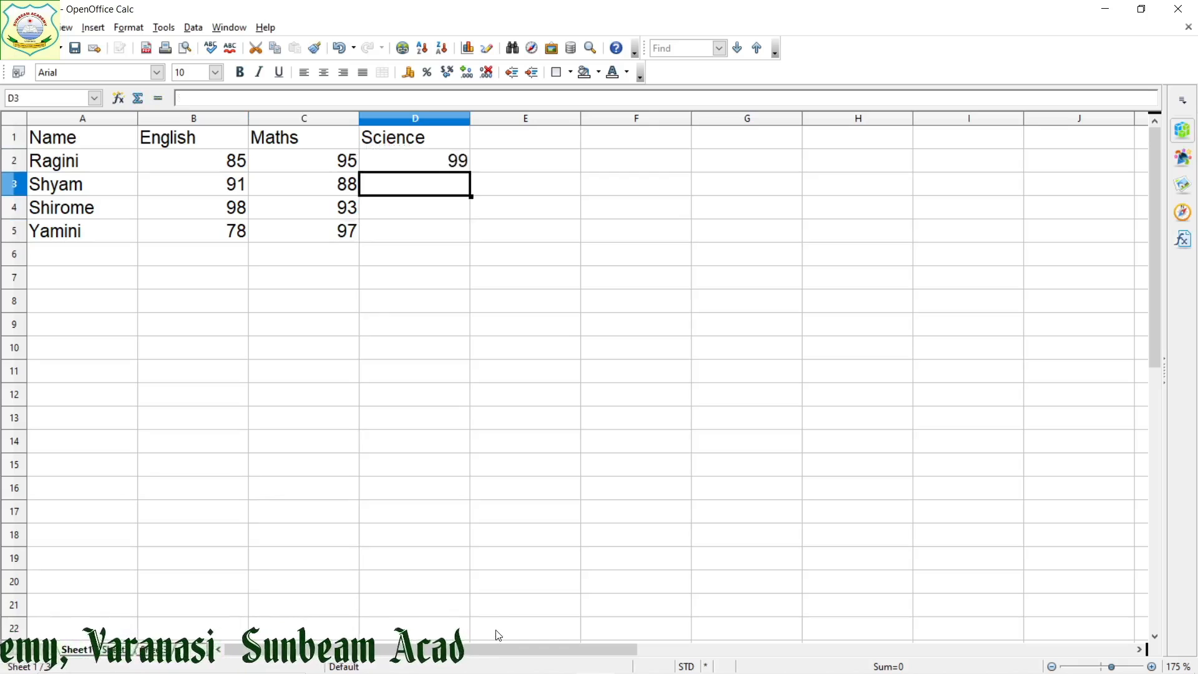
pyautogui.write('95')
pyautogui.press('Return')
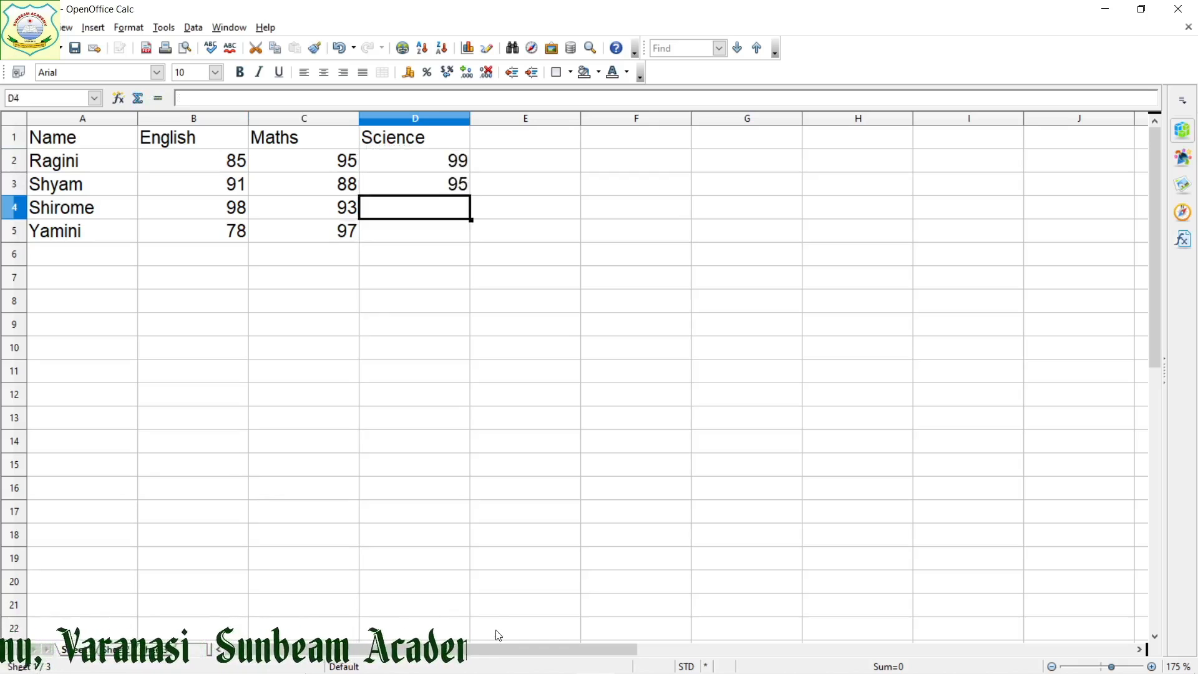
pyautogui.write('80')
pyautogui.press('Return')
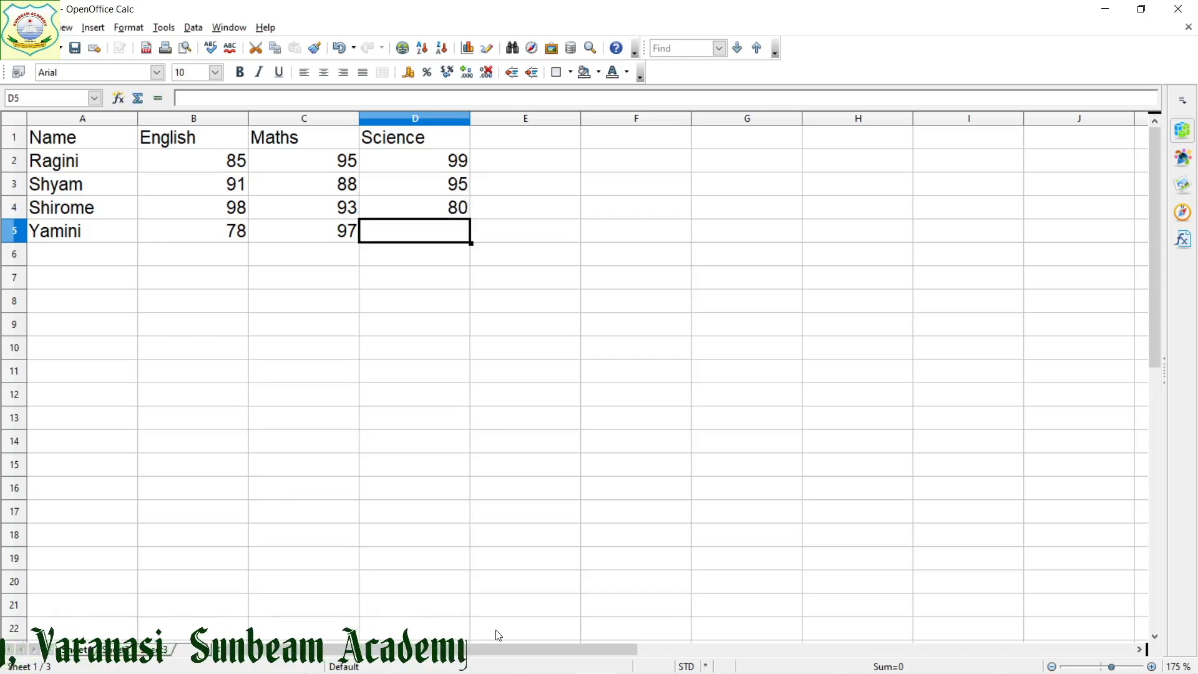
pyautogui.write('86')
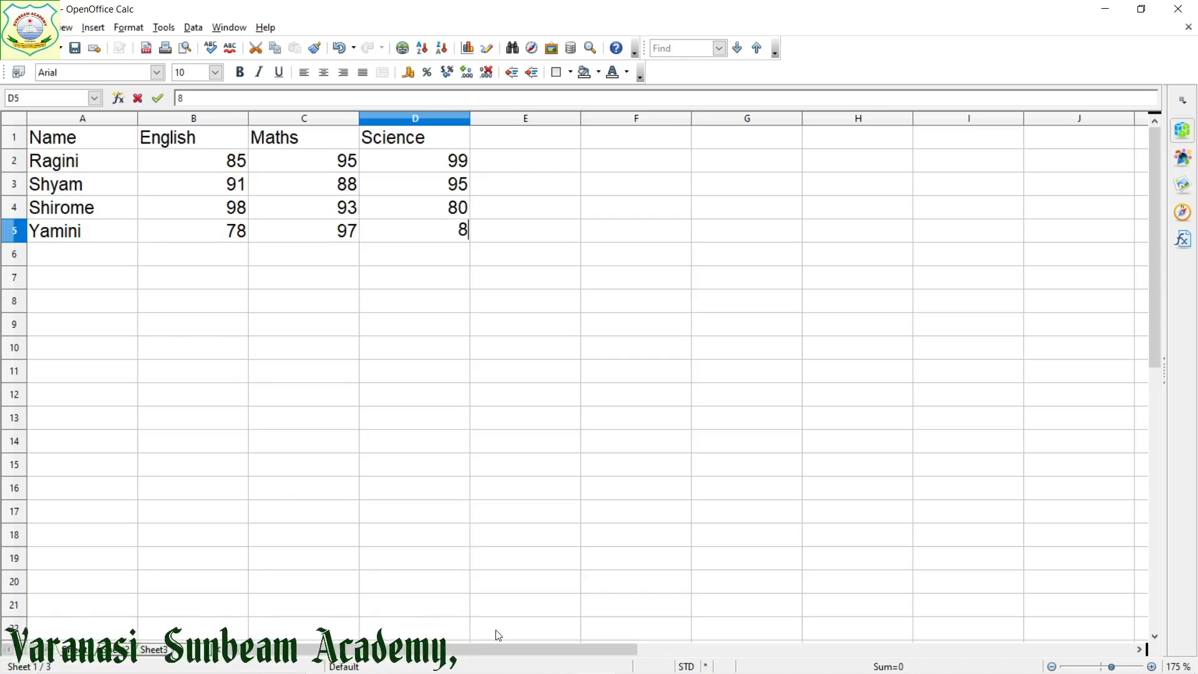
pyautogui.press('Tab')
# Select the whole marks table in A1:D5 and start inserting a chart from it
pyautogui.press('Up')
pyautogui.press('Up')
pyautogui.press('Up')
pyautogui.press('Up')
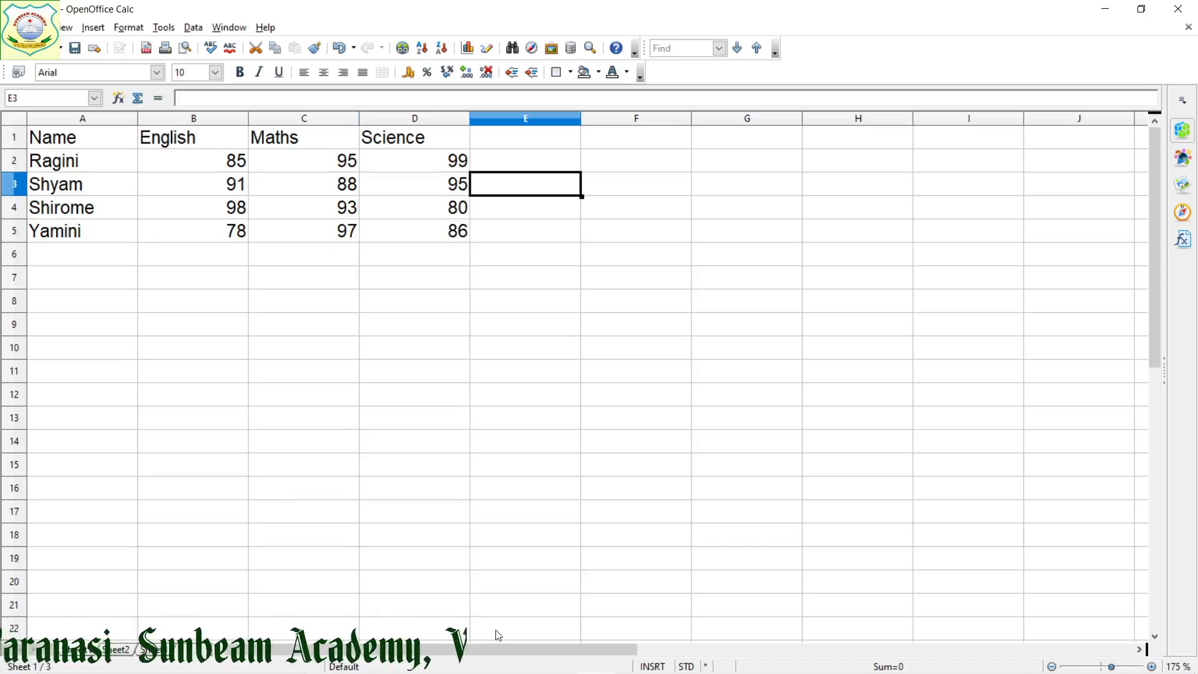
pyautogui.press('Left')
pyautogui.press('Left')
pyautogui.press('Left')
pyautogui.press('Left')
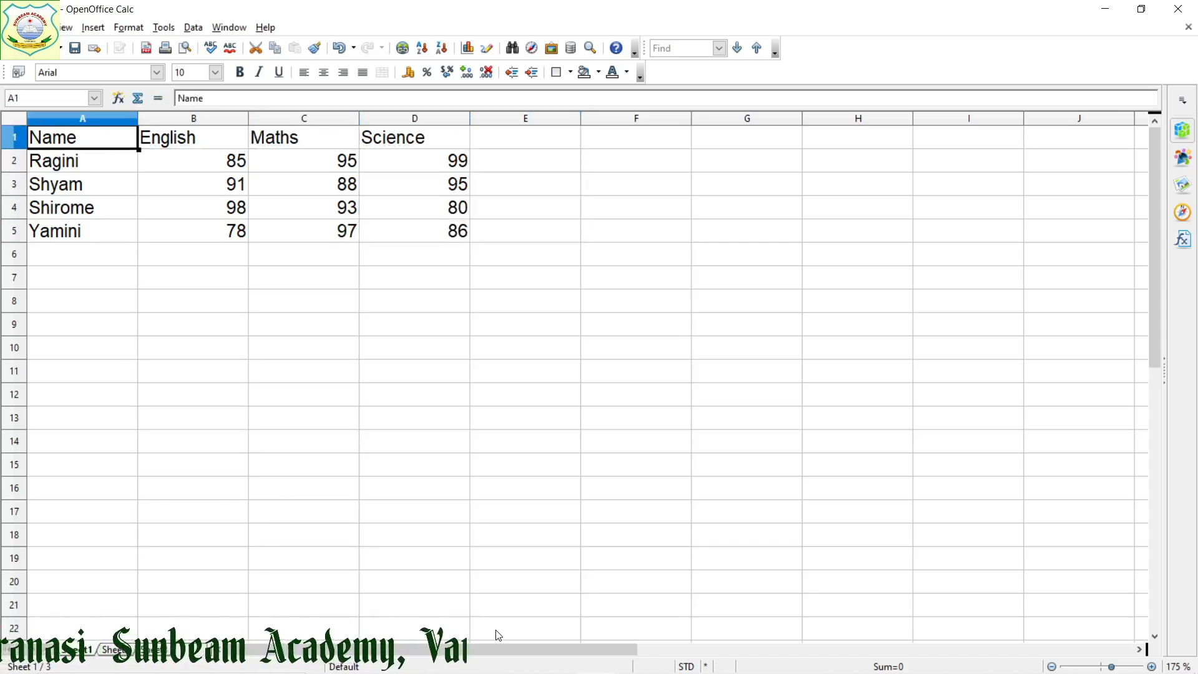
pyautogui.hotkey('shift', 'Right')
pyautogui.hotkey('shift', 'Right')
pyautogui.hotkey('shift', 'Right')
pyautogui.hotkey('shift', 'Down')
pyautogui.hotkey('shift', 'Down')
pyautogui.hotkey('shift', 'Down')
pyautogui.hotkey('shift', 'Down')
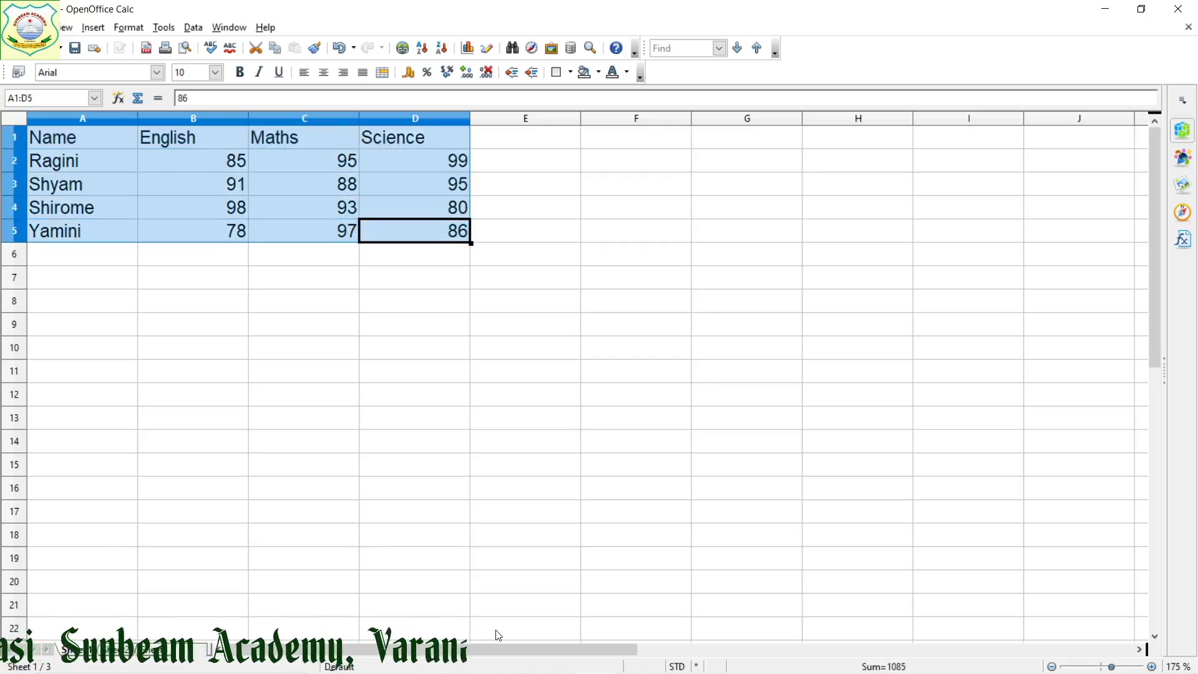
pyautogui.click(473, 48)
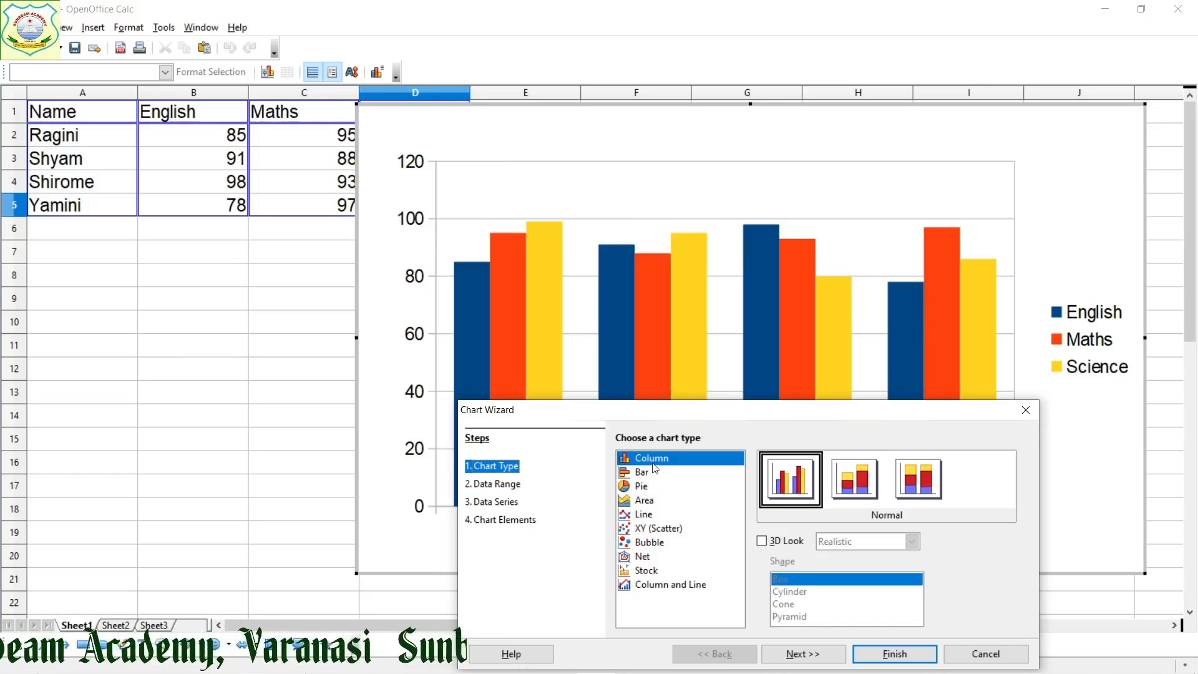
# Accept the normal Column chart type and the proposed data range, and review the English, Maths and Science data series
pyautogui.click(814, 660)
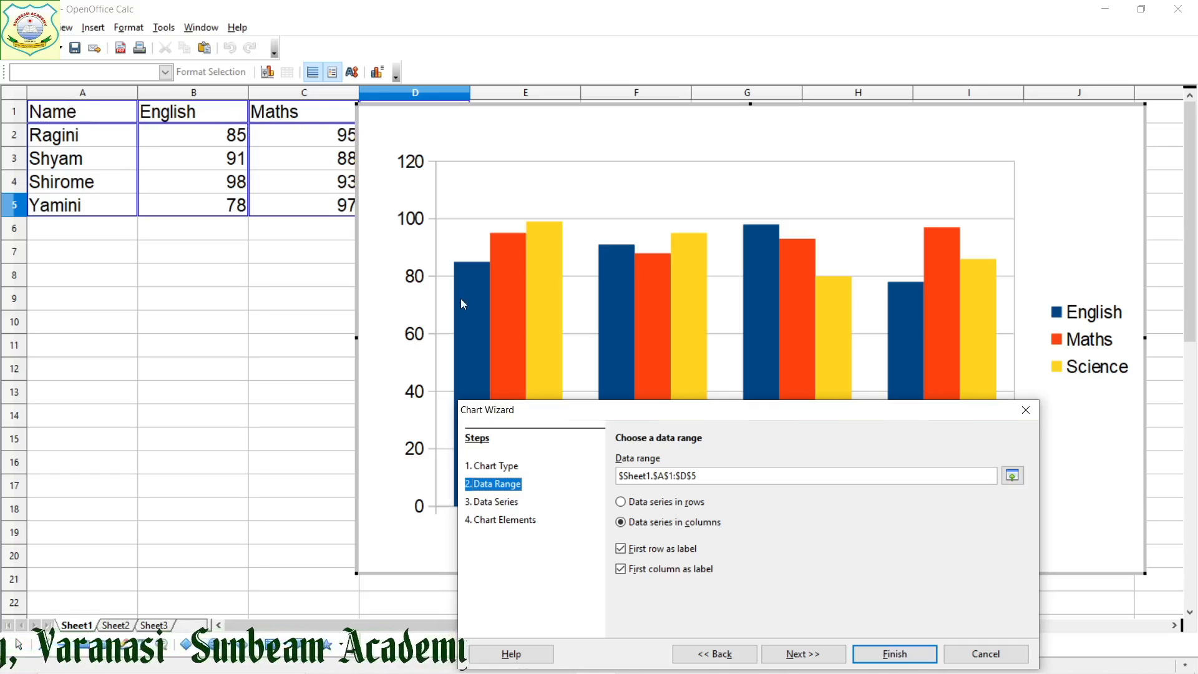
pyautogui.click(792, 656)
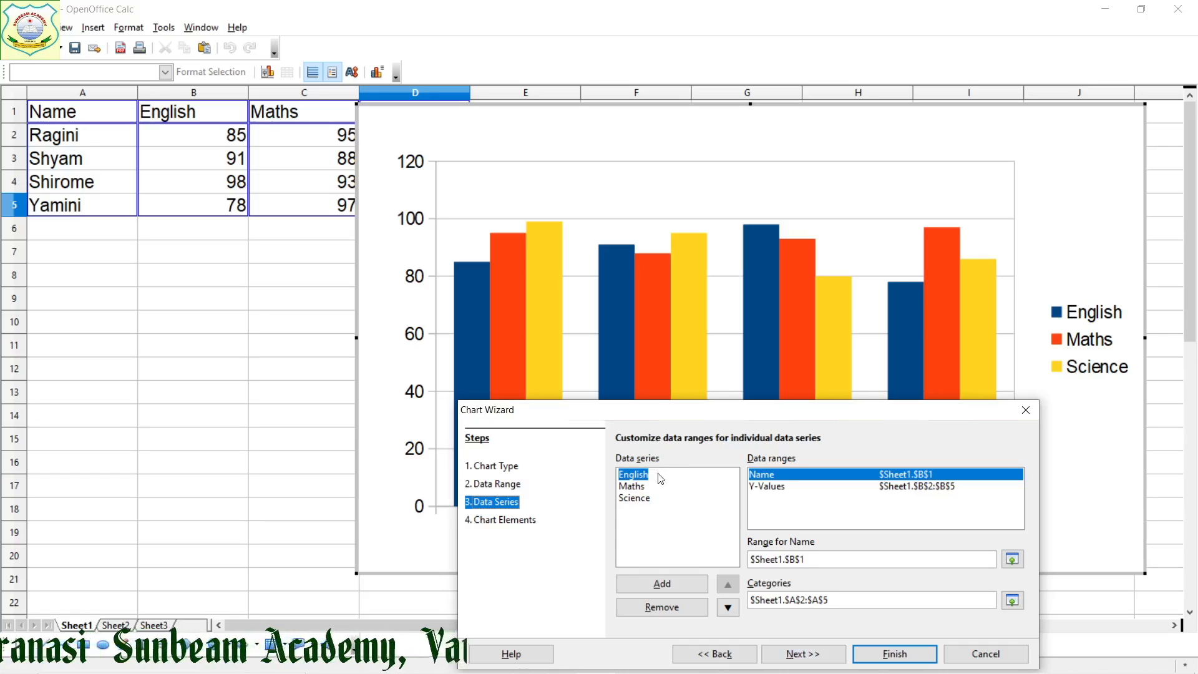
pyautogui.click(632, 487)
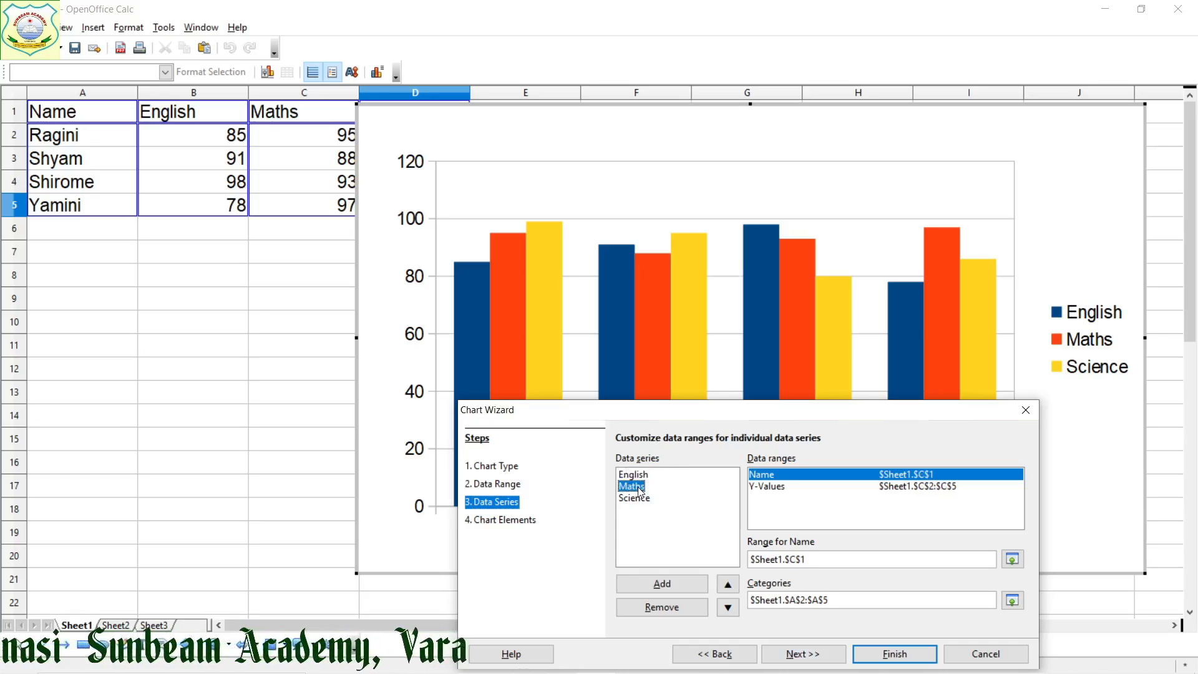
pyautogui.click(641, 498)
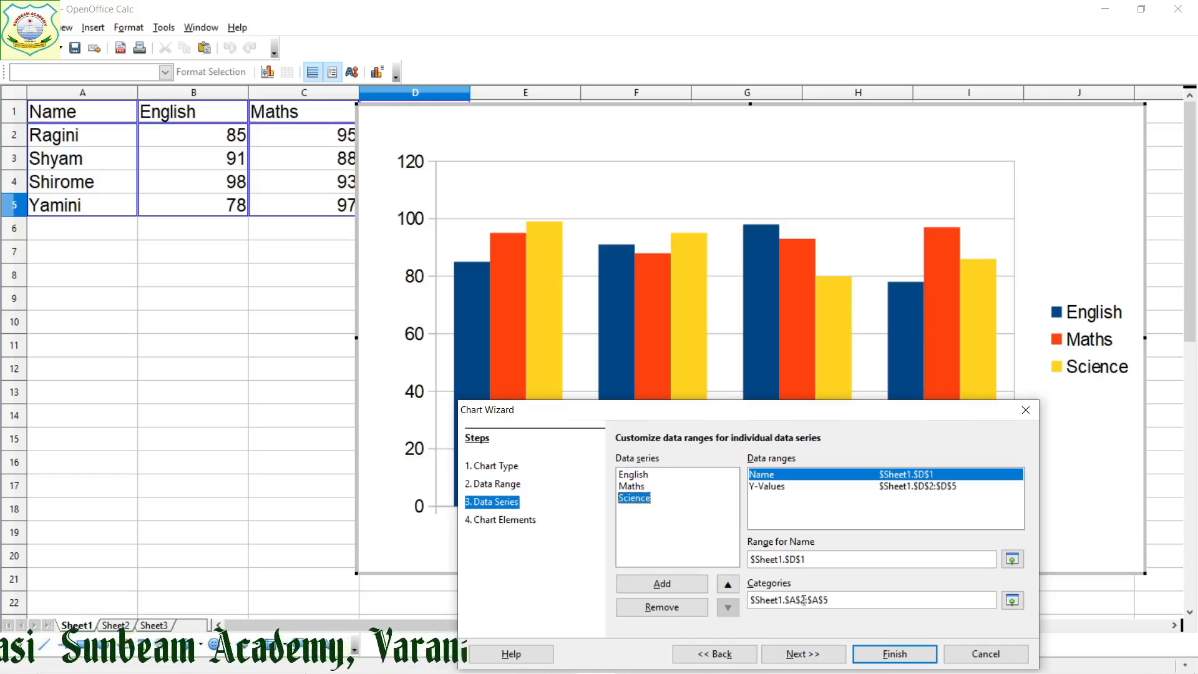
pyautogui.click(824, 661)
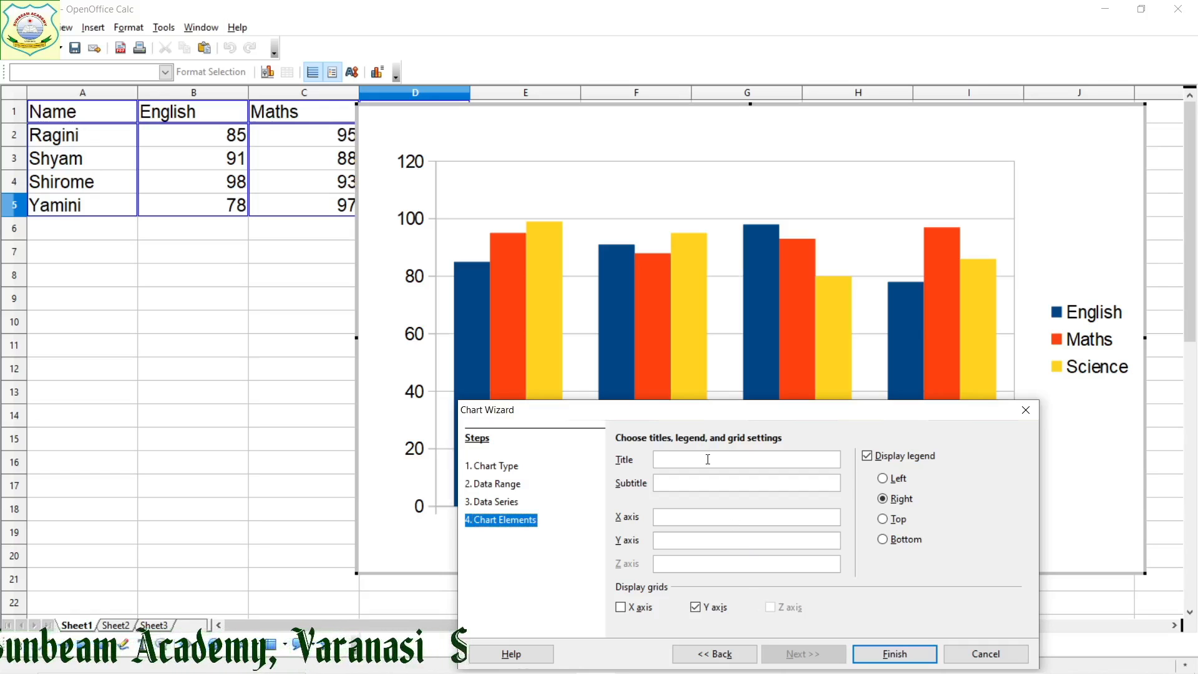
# Give the chart the title "Comparative study" and the subtitle "(Class IX)"
pyautogui.write('Compar')
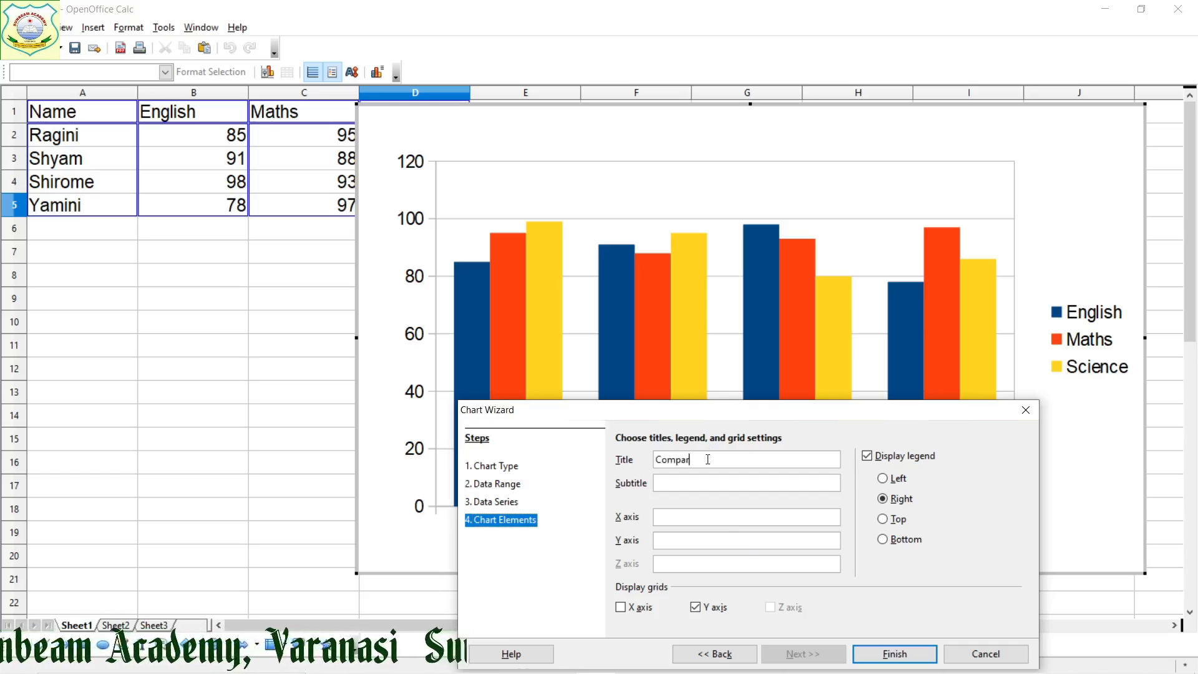
pyautogui.write('ative st')
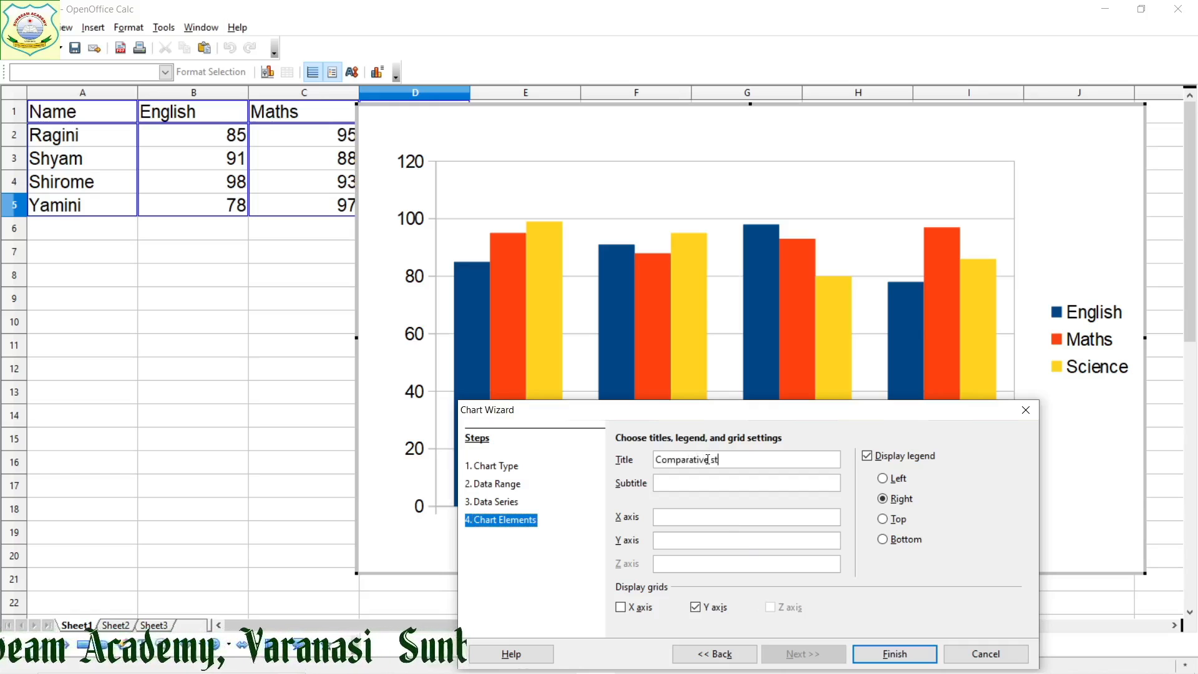
pyautogui.write('udy')
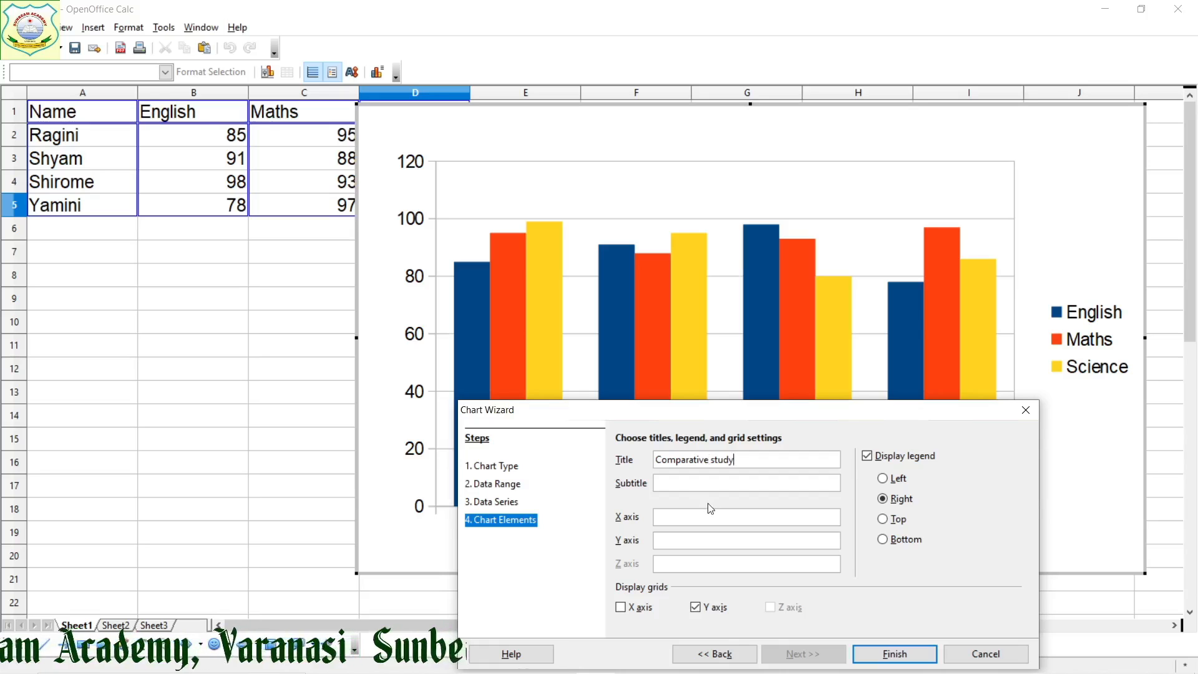
pyautogui.click(691, 486)
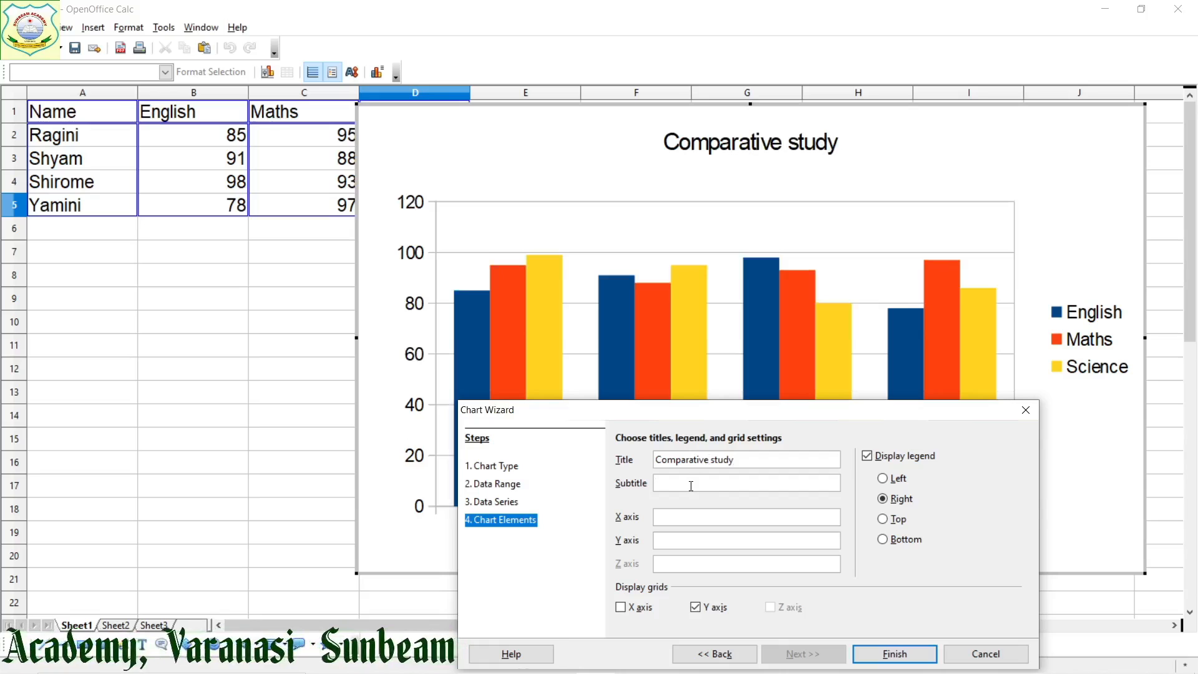
pyautogui.write('(')
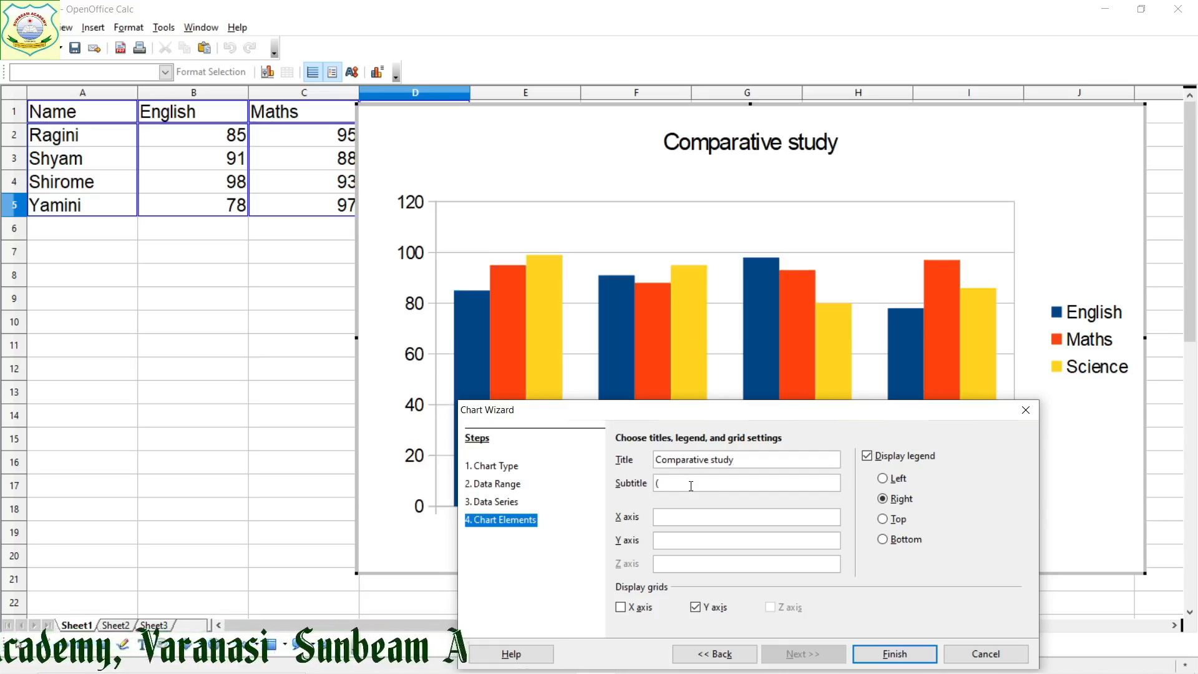
pyautogui.write('Class IX')
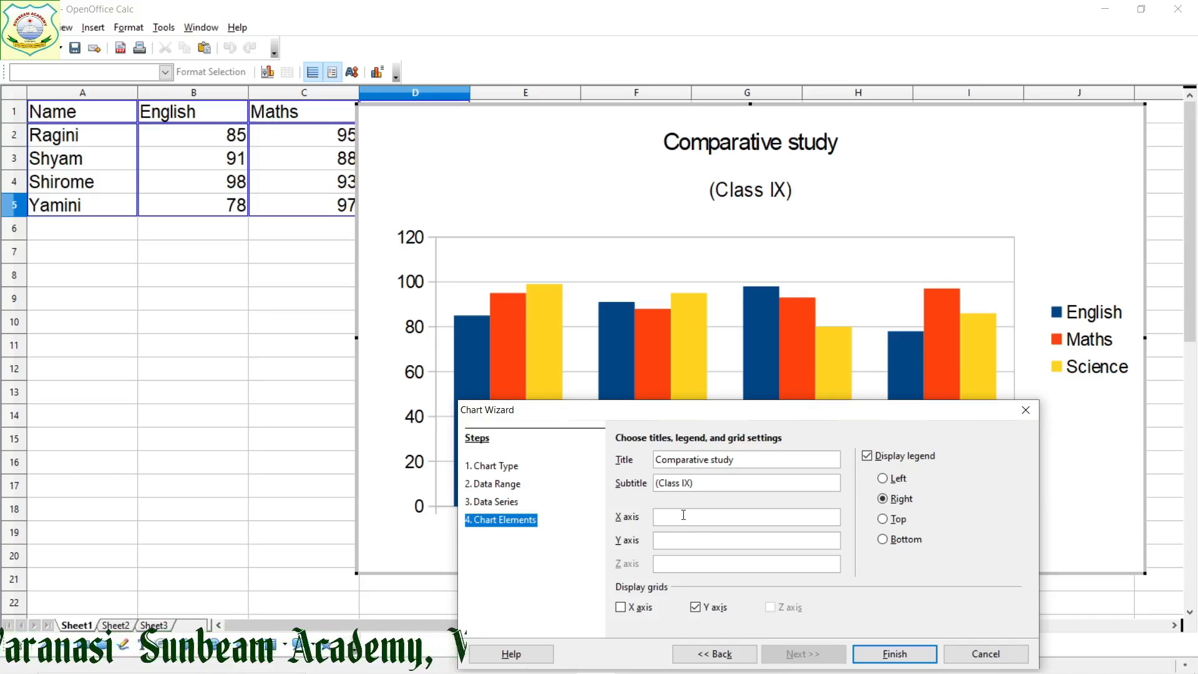
# Label the X axis "Name" and the Y axis "Marks", and finish creating the chart
pyautogui.write('Name')
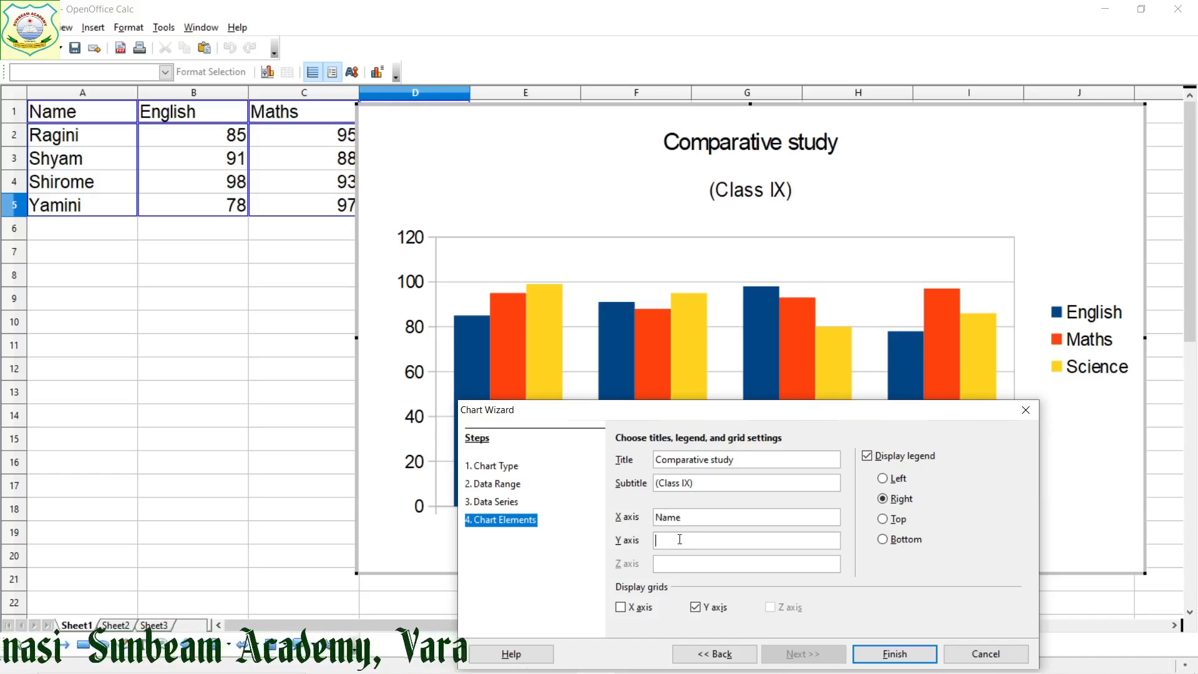
pyautogui.click(680, 539)
pyautogui.write('Marks')
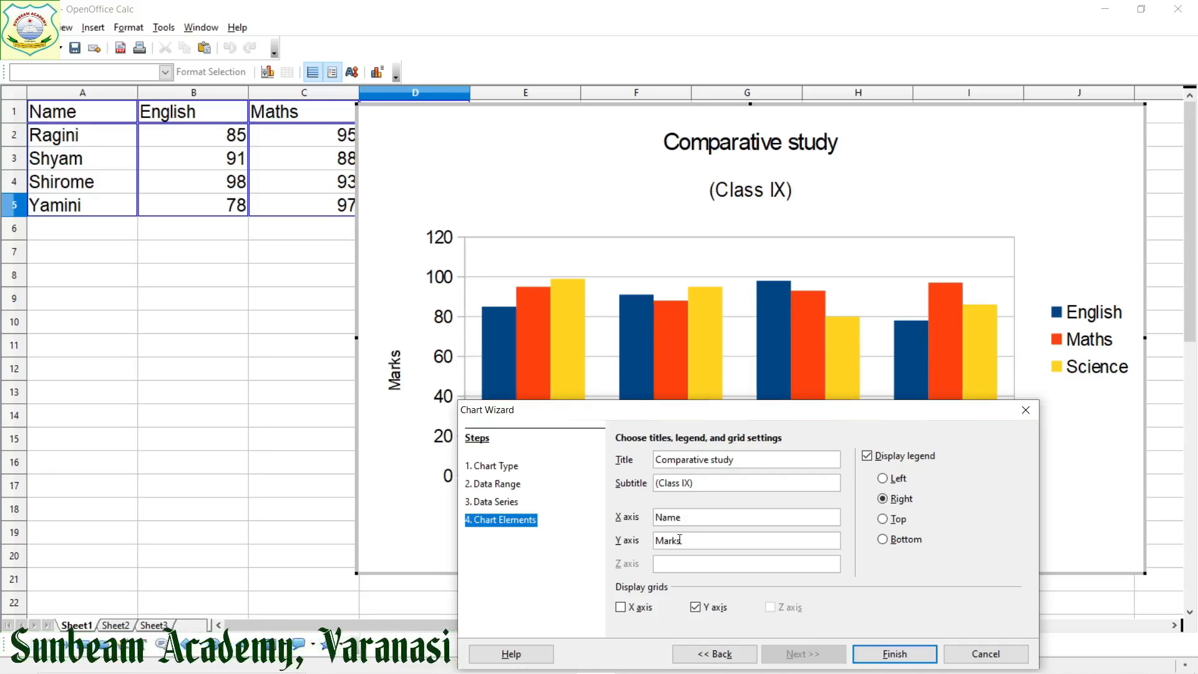
pyautogui.click(887, 656)
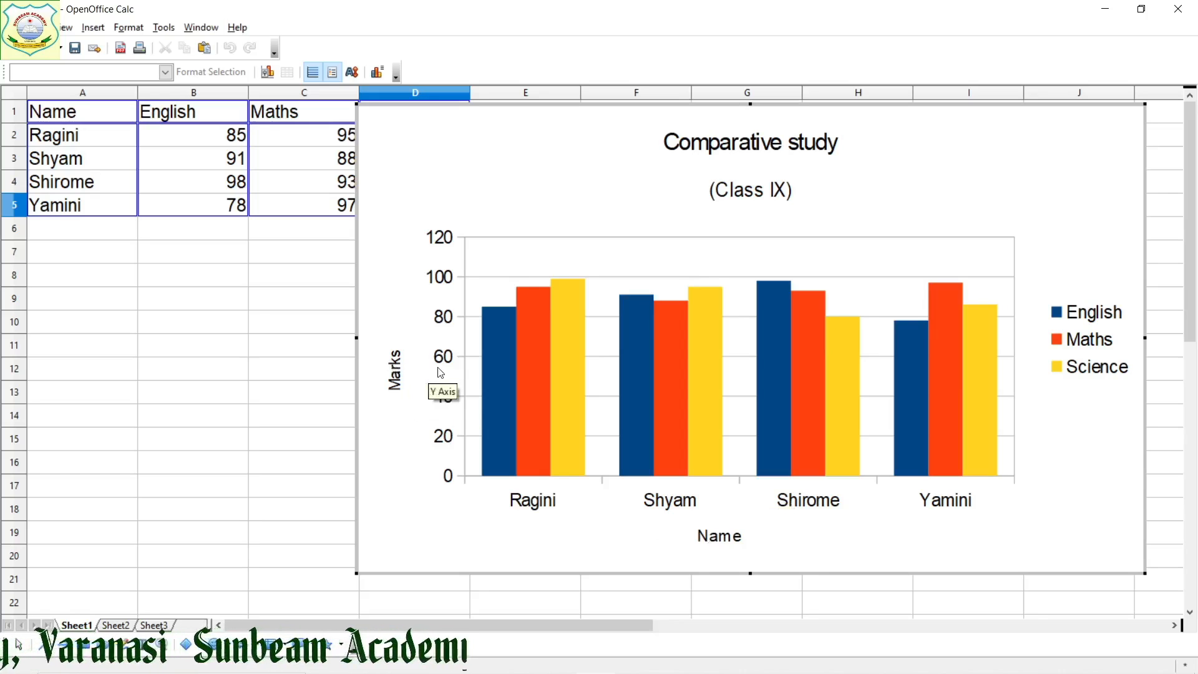
# Open the chart type settings of the finished chart, preview the Bar type and return to Column
pyautogui.rightClick(1071, 481)
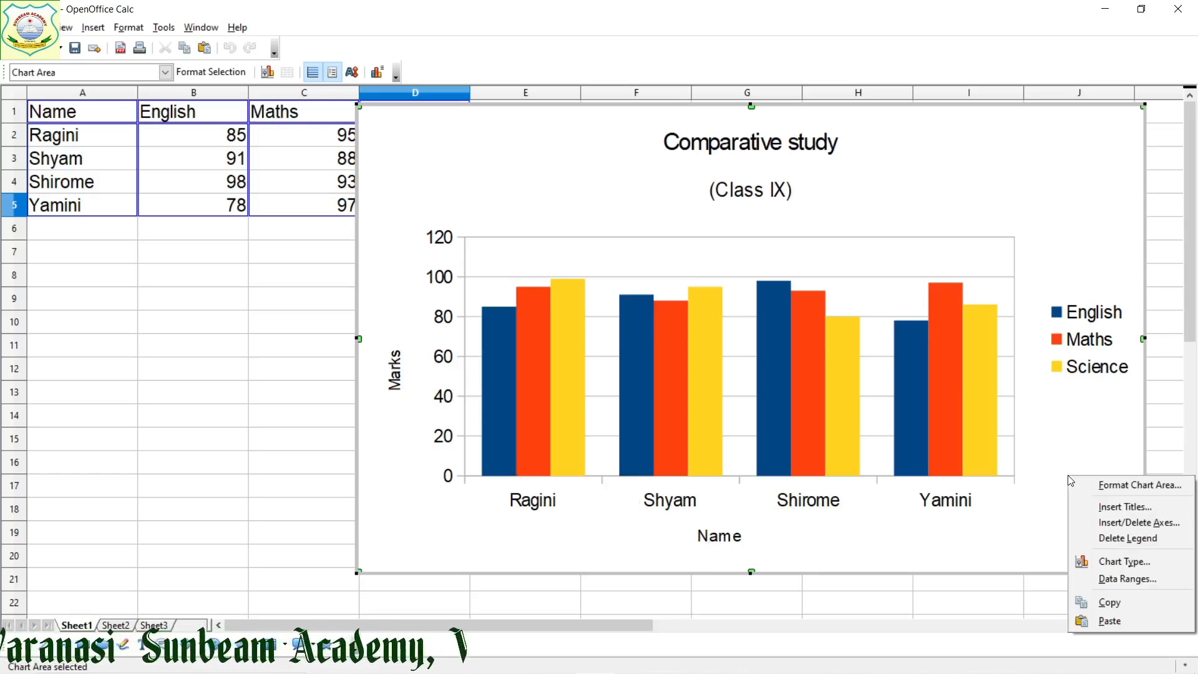
pyautogui.click(1126, 563)
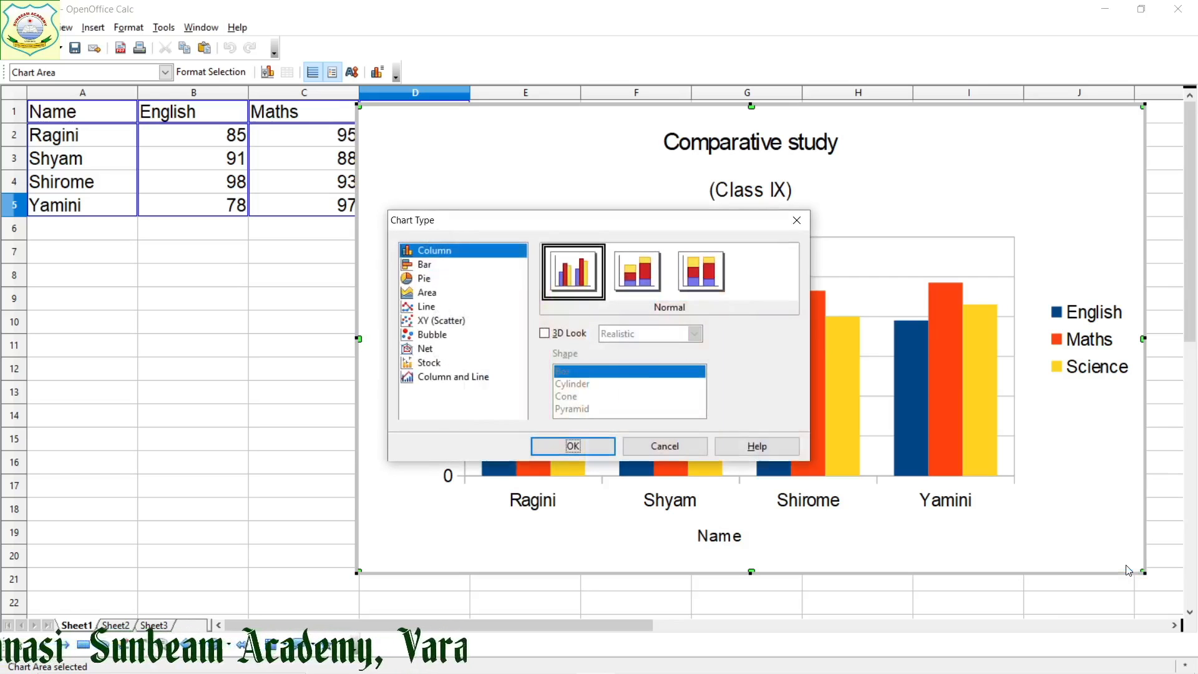
pyautogui.click(427, 266)
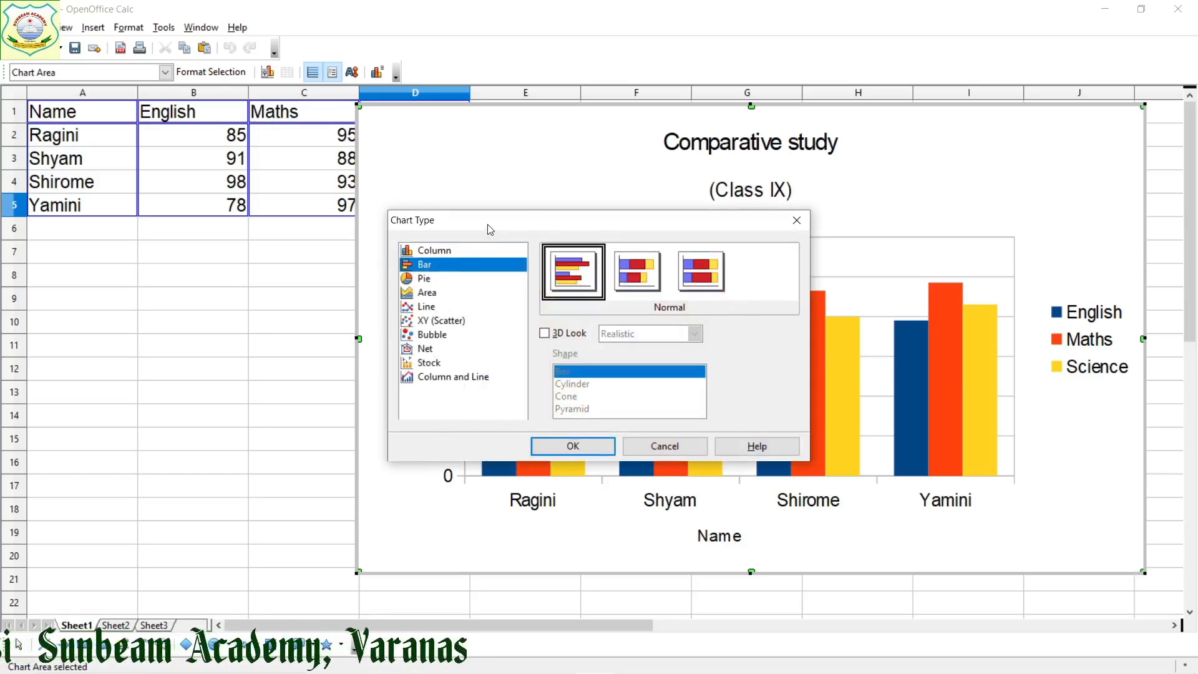
pyautogui.moveTo(491, 228); pyautogui.dragTo(186, 181)
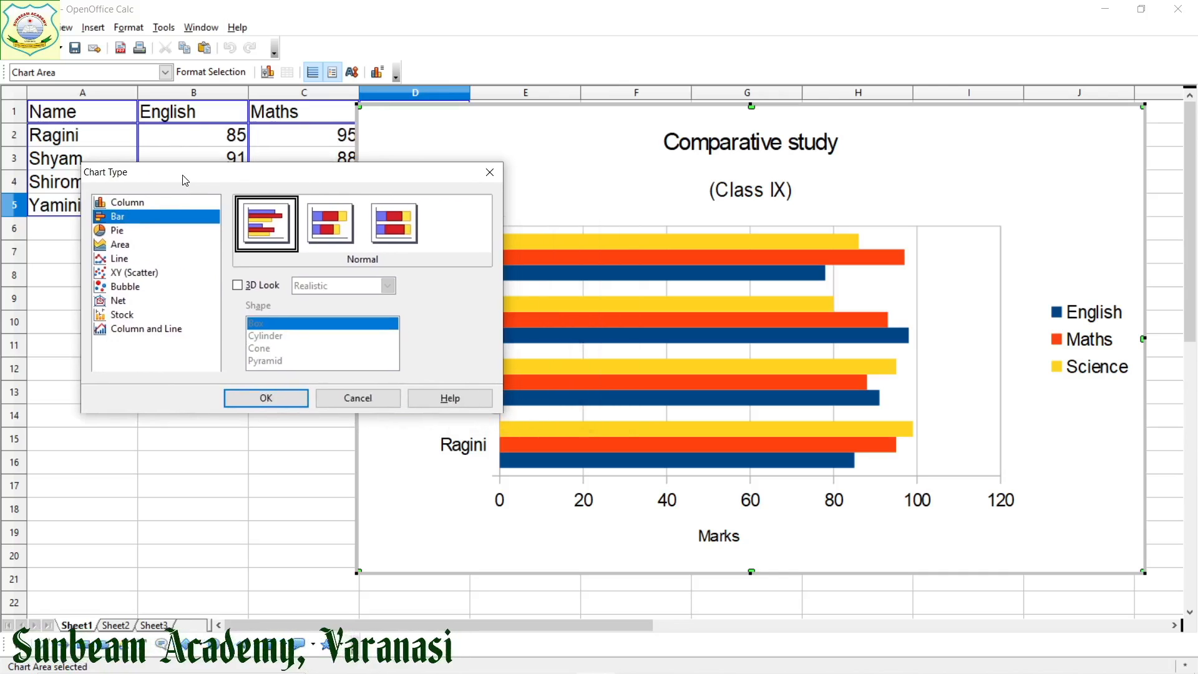
pyautogui.click(122, 204)
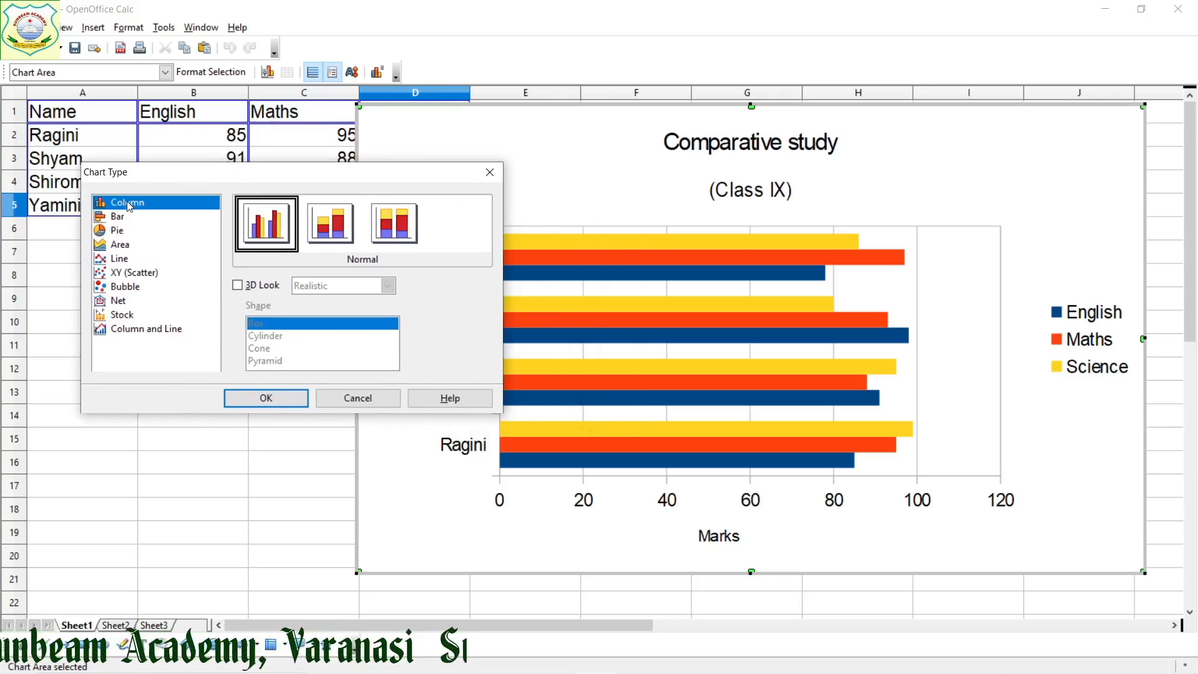
# Turn on the 3D look for the column chart and set its scheme to Simple
pyautogui.click(239, 286)
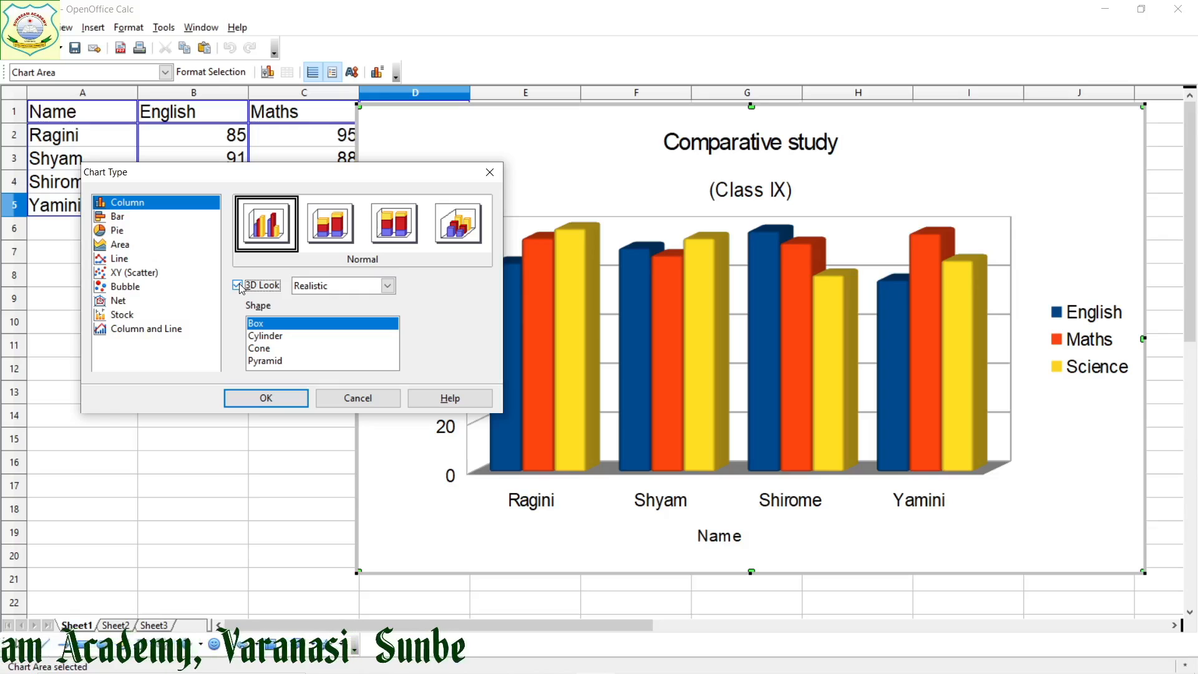
pyautogui.click(389, 287)
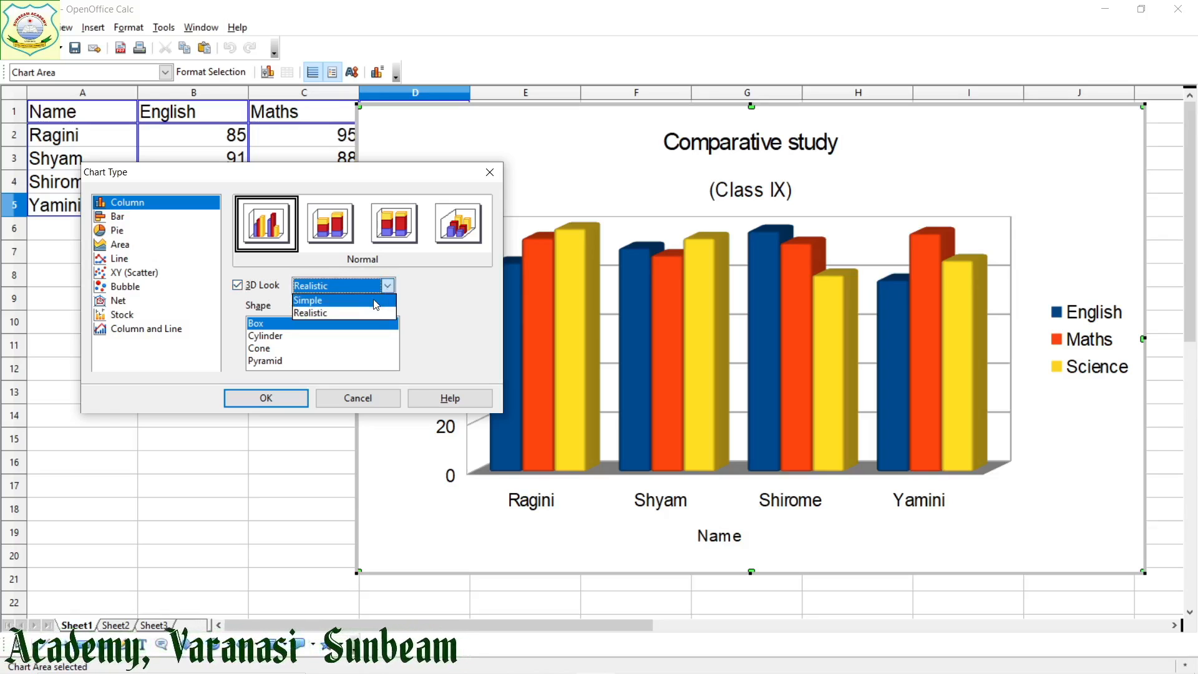
pyautogui.click(376, 301)
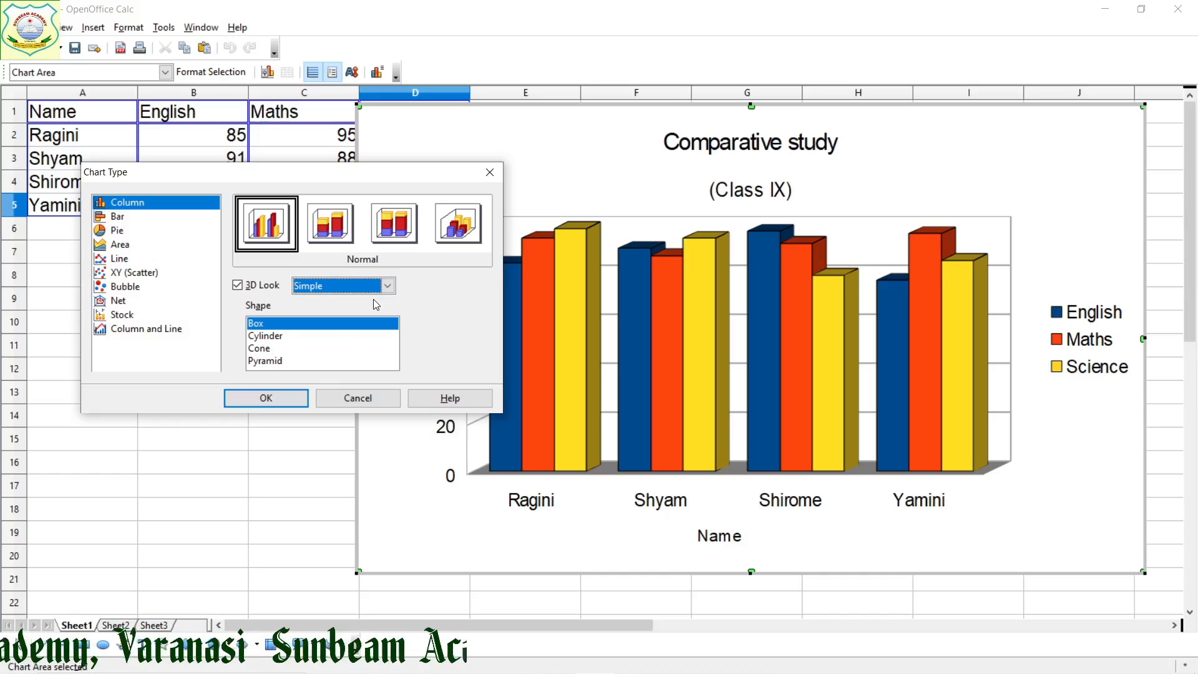
# Preview the Cylinder, Cone and Pyramid shapes on the 3D column chart
pyautogui.click(291, 340)
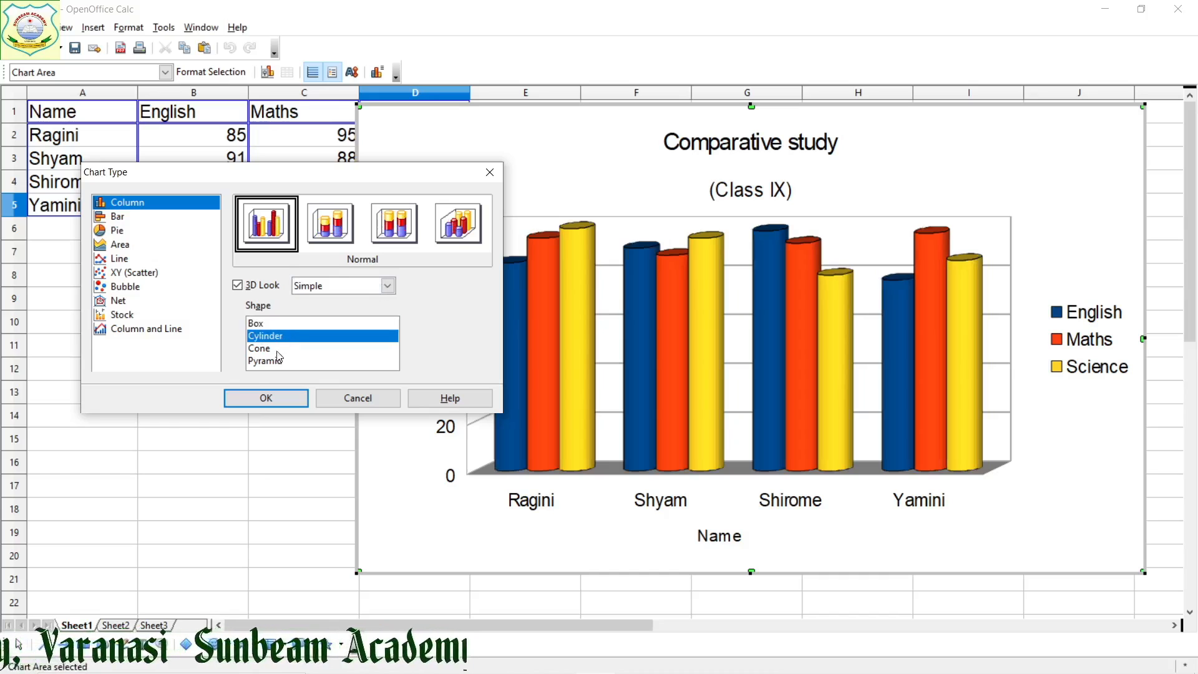
pyautogui.click(278, 353)
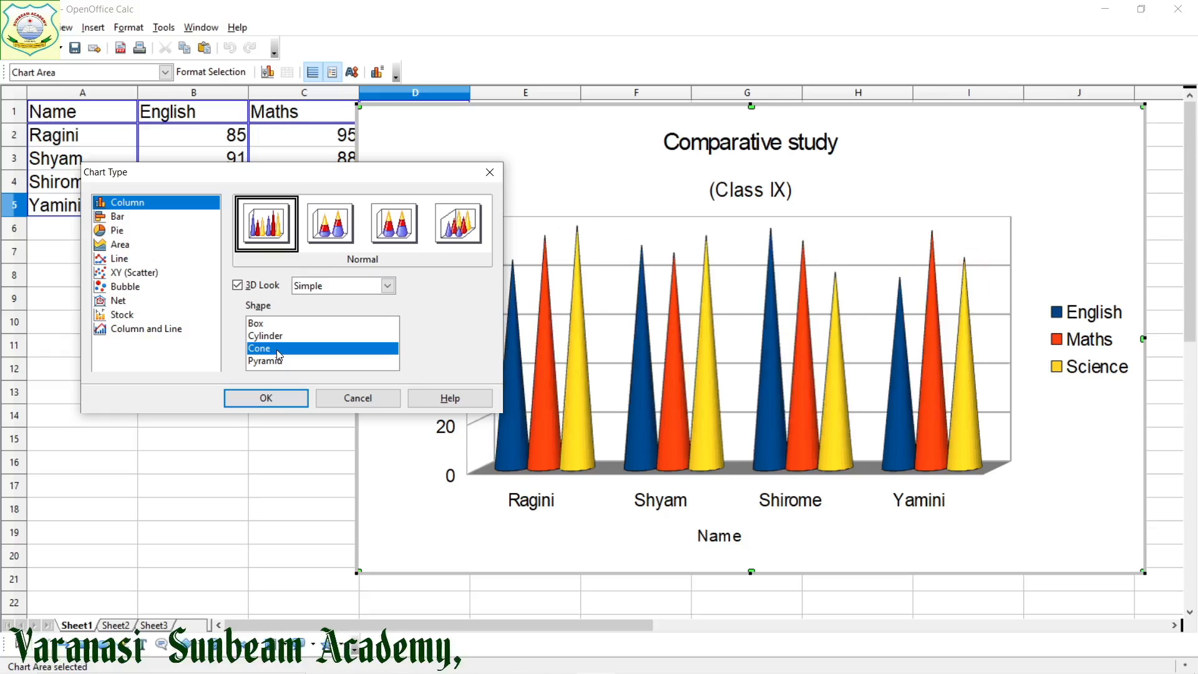
pyautogui.click(280, 365)
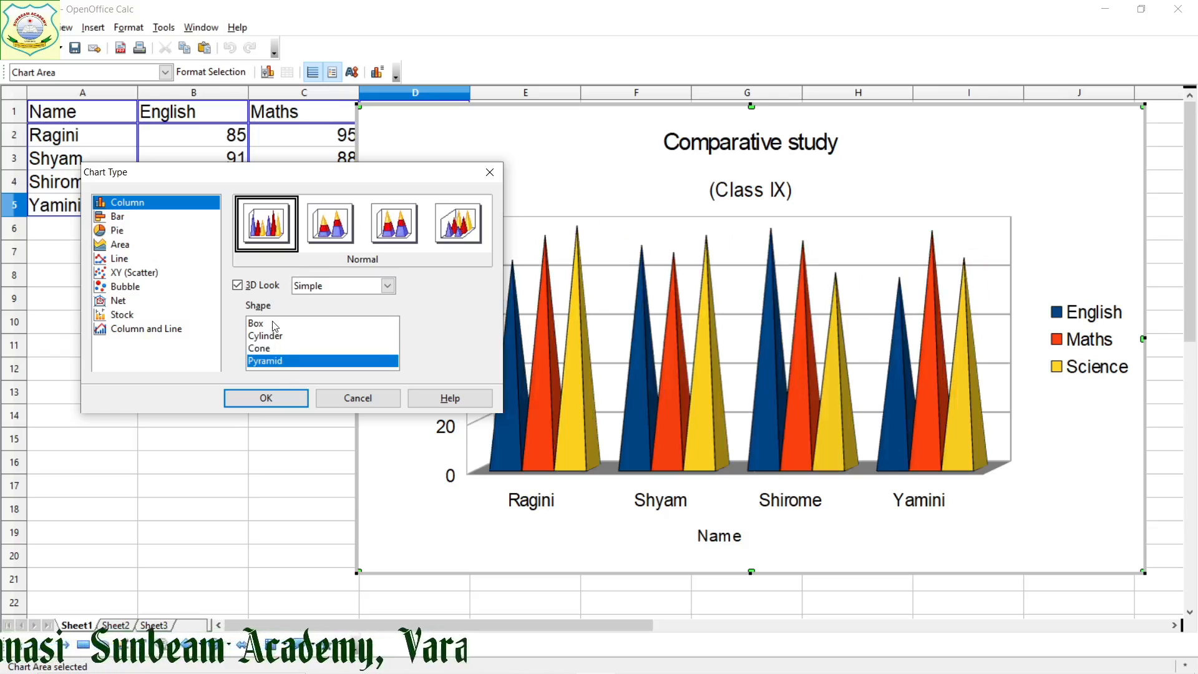
# Set the 3D columns to the Cylinder shape with the Realistic scheme
pyautogui.click(278, 337)
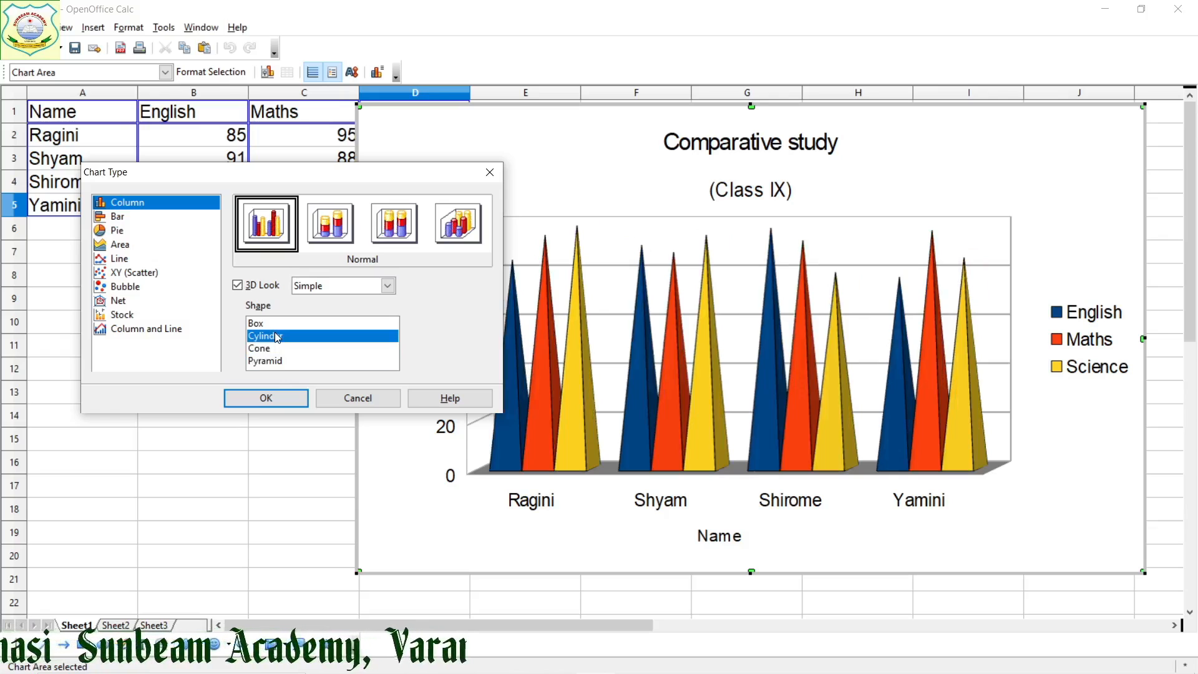
pyautogui.click(337, 286)
pyautogui.click(346, 314)
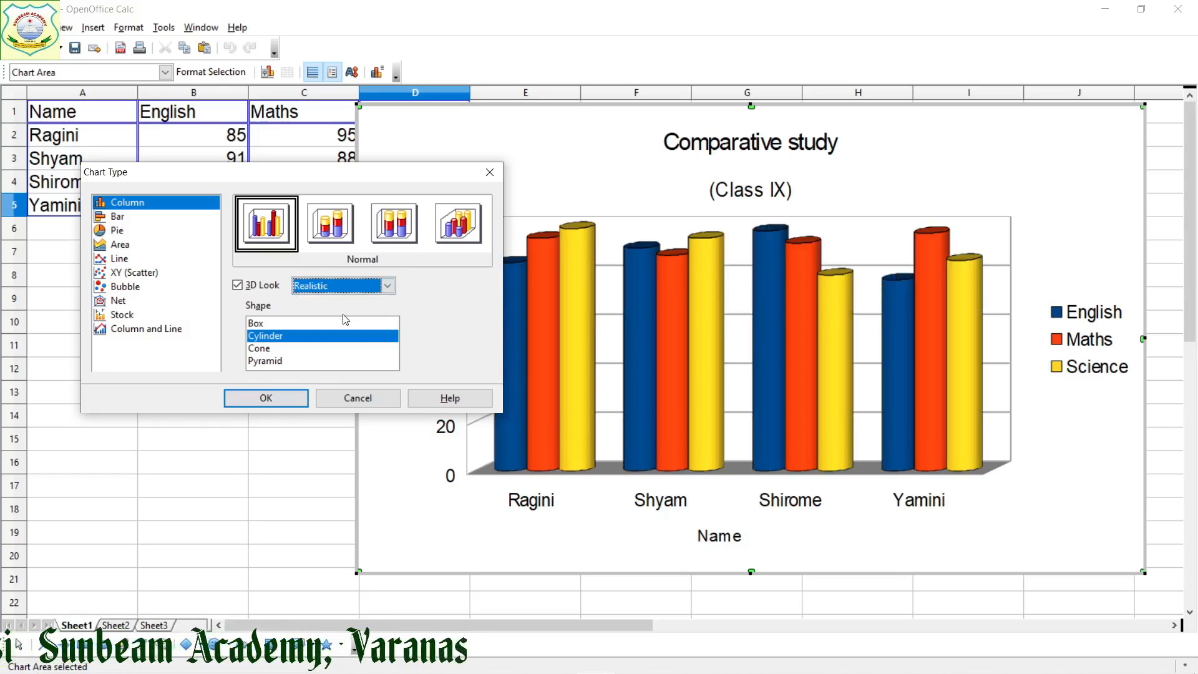
# Preview the Stacked, Percent Stacked and Deep column variants, and return to Normal
pyautogui.click(326, 230)
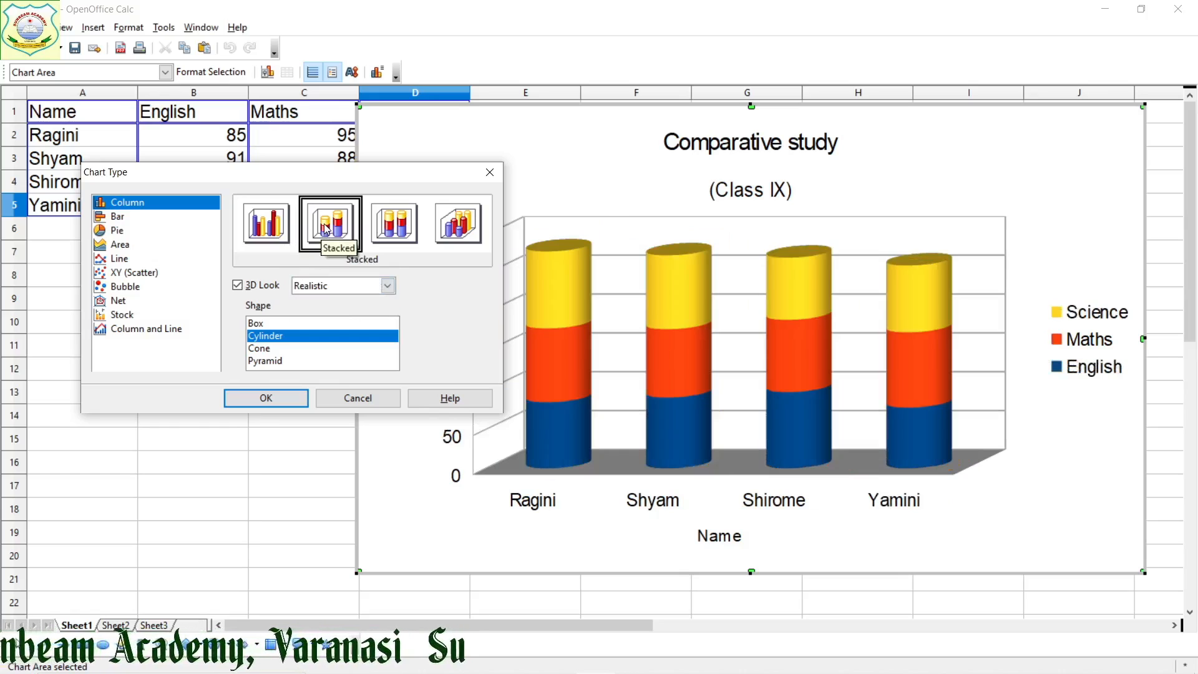
pyautogui.click(398, 230)
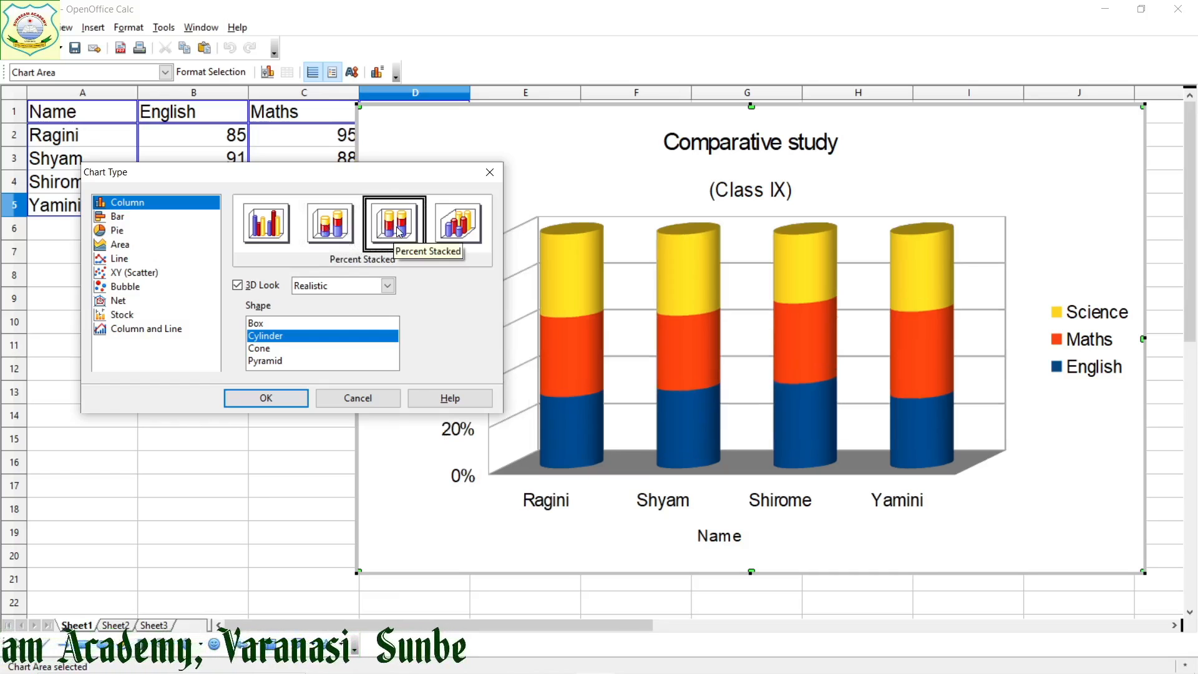
pyautogui.click(471, 233)
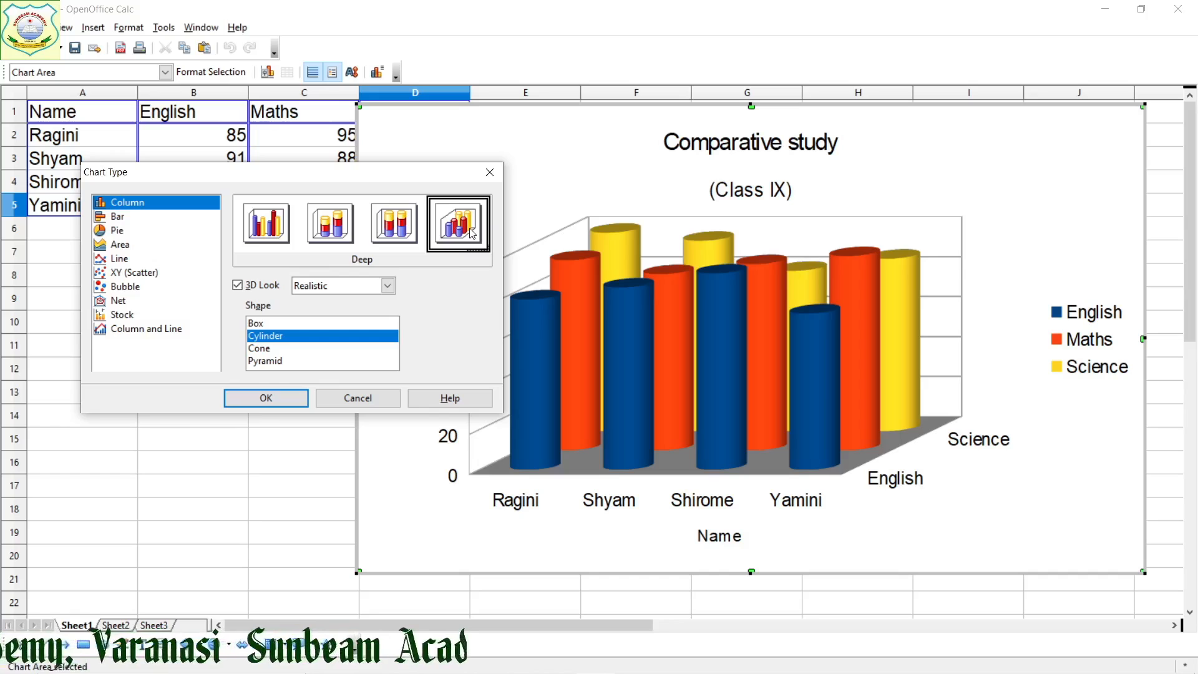
pyautogui.click(269, 212)
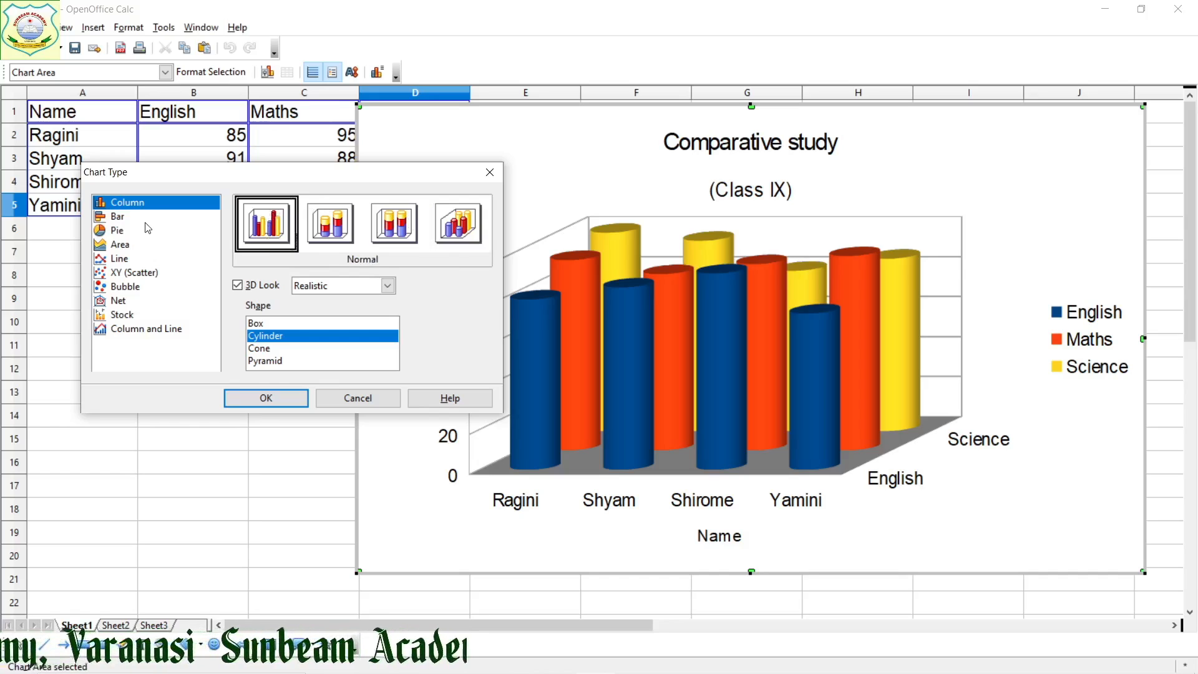
# Preview the Bar type, and compare the Normal pie chart with and without the 3D look, leaving 3D on
pyautogui.click(121, 219)
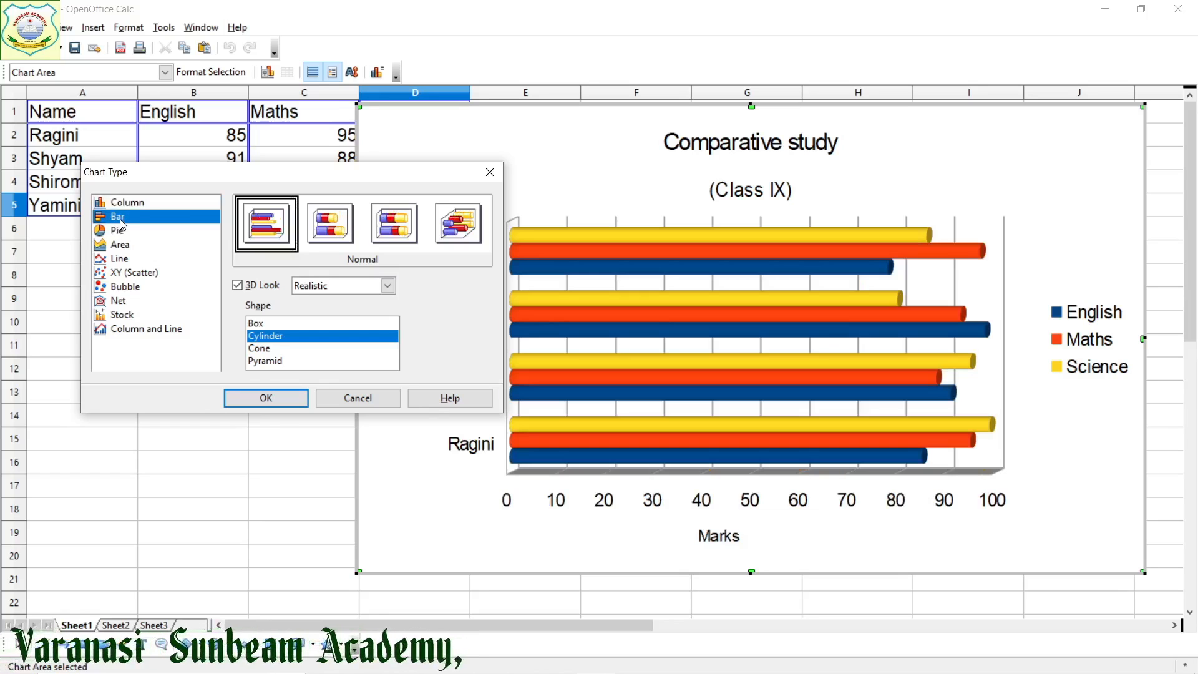
pyautogui.click(122, 232)
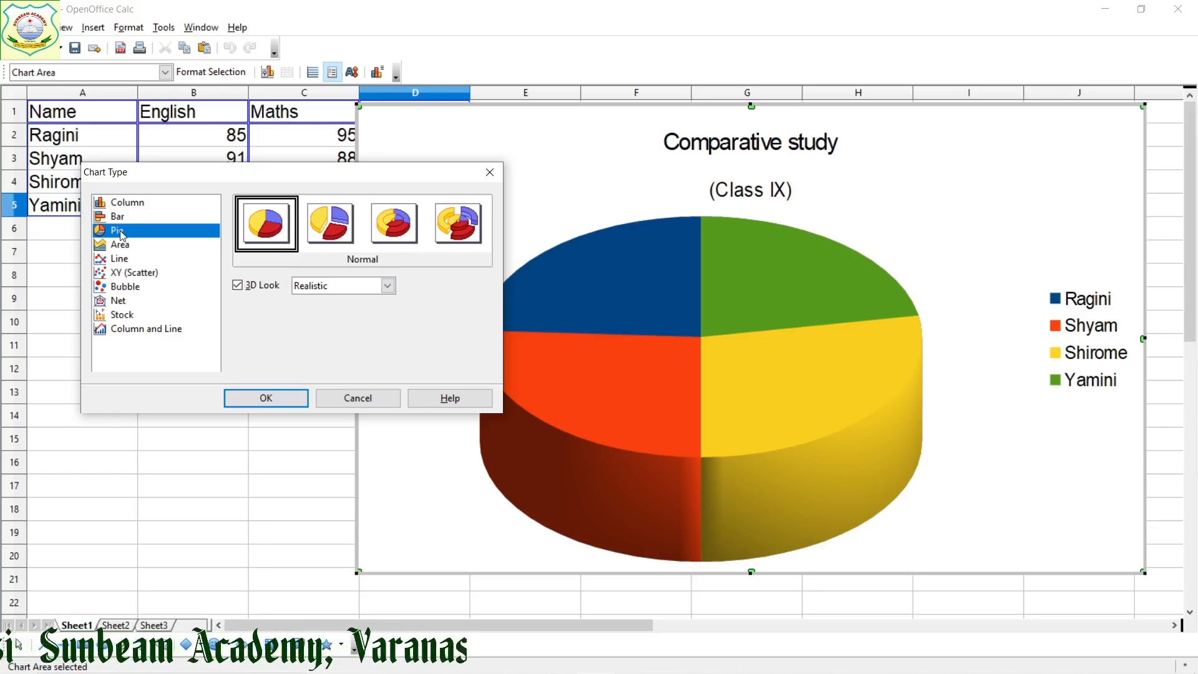
pyautogui.click(238, 286)
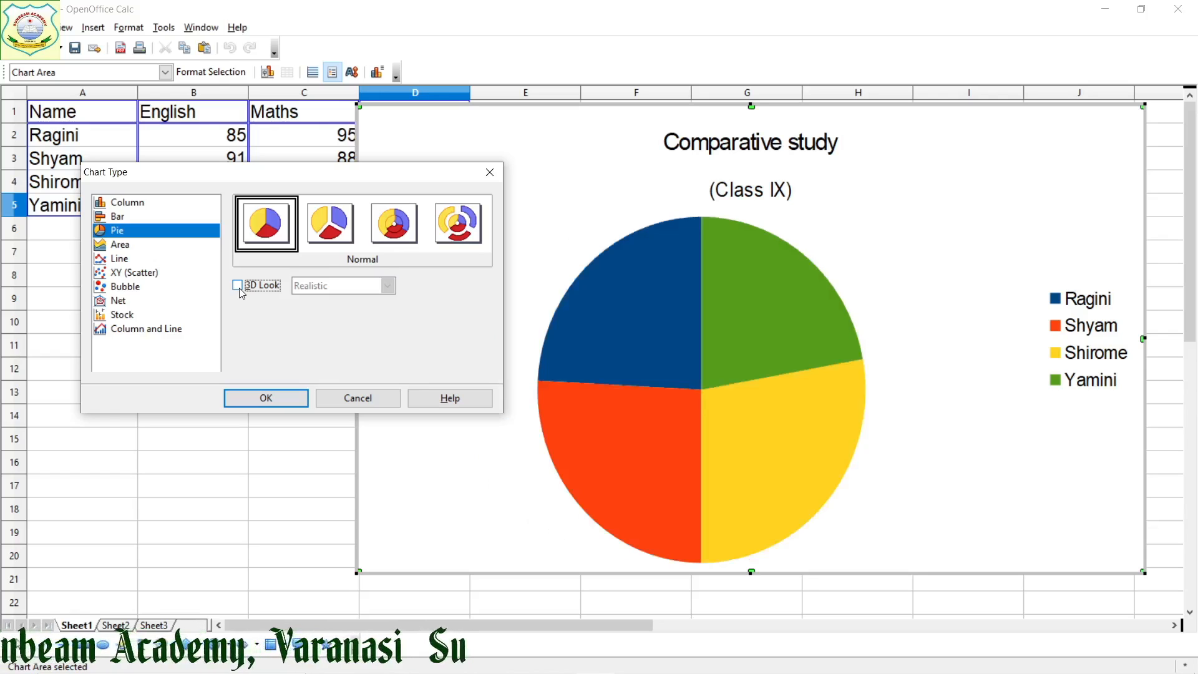
pyautogui.click(237, 286)
# Preview the Exploded Pie, Donut and Exploded Donut variants of the pie chart, and return to Normal
pyautogui.click(329, 236)
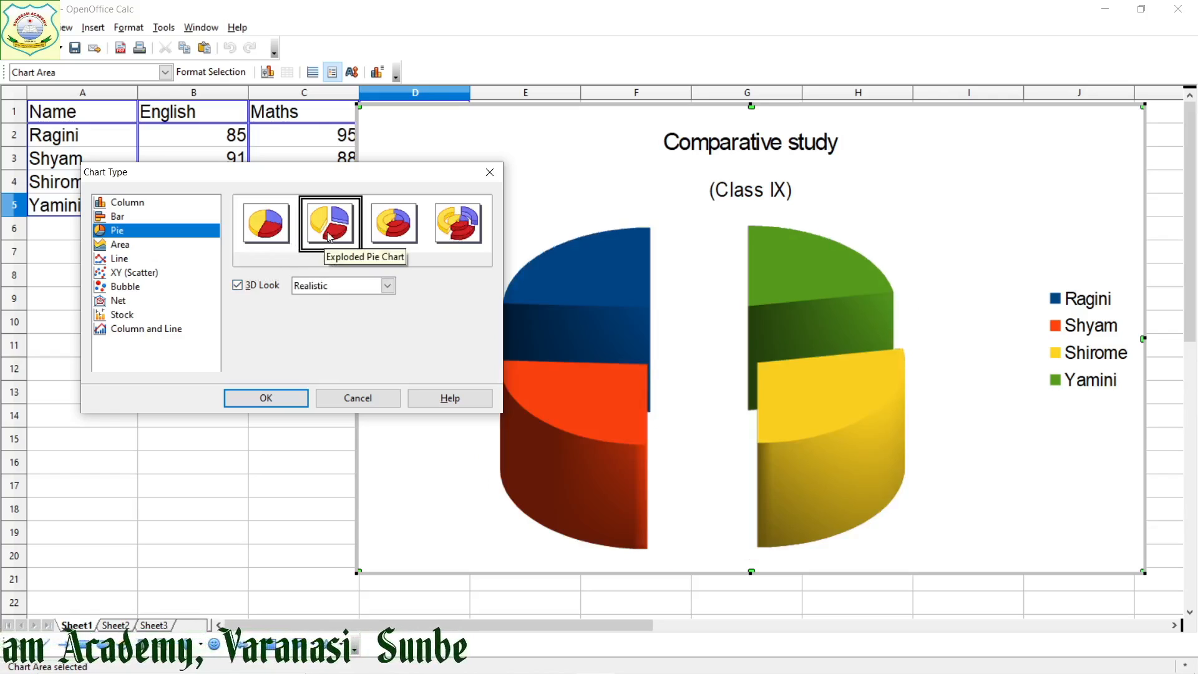
pyautogui.click(403, 223)
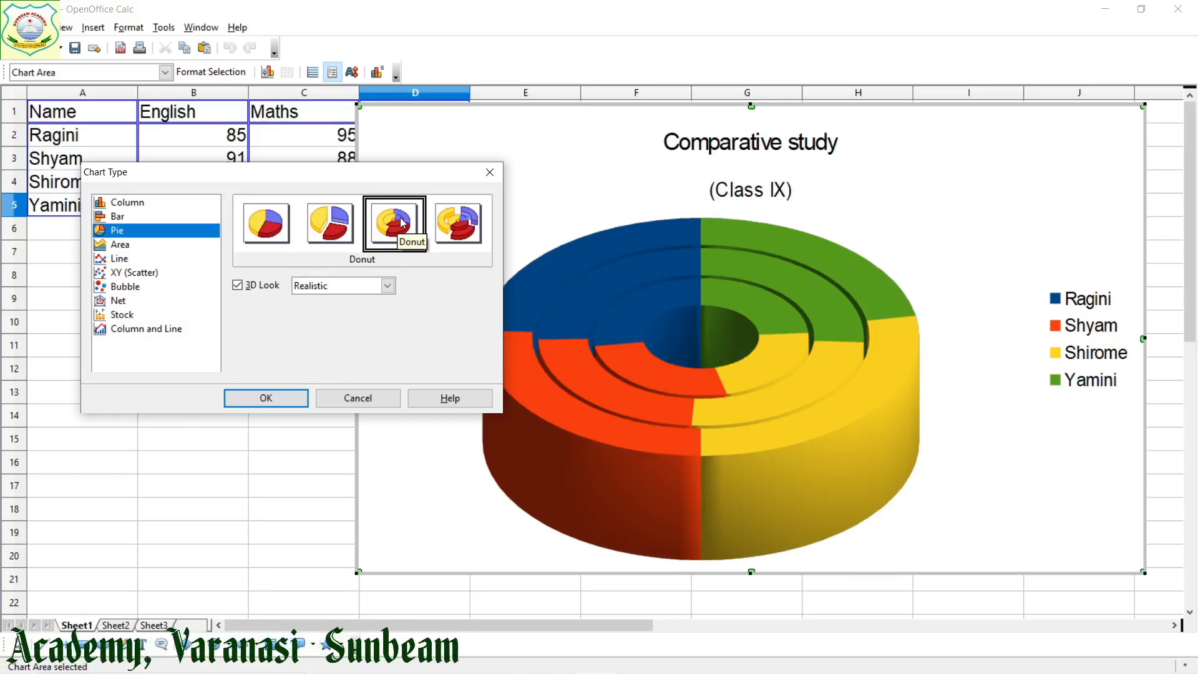
pyautogui.click(459, 232)
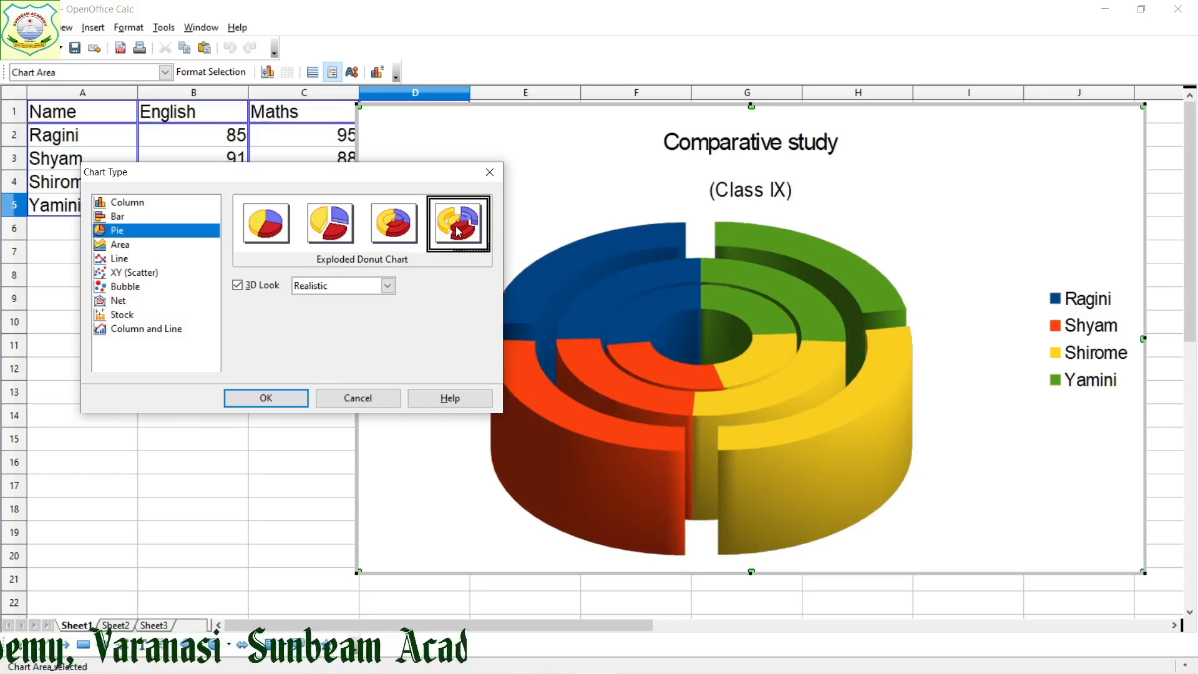
pyautogui.click(268, 233)
# Preview the Area chart type in its Deep, Stacked and Percent Stacked variants
pyautogui.click(134, 247)
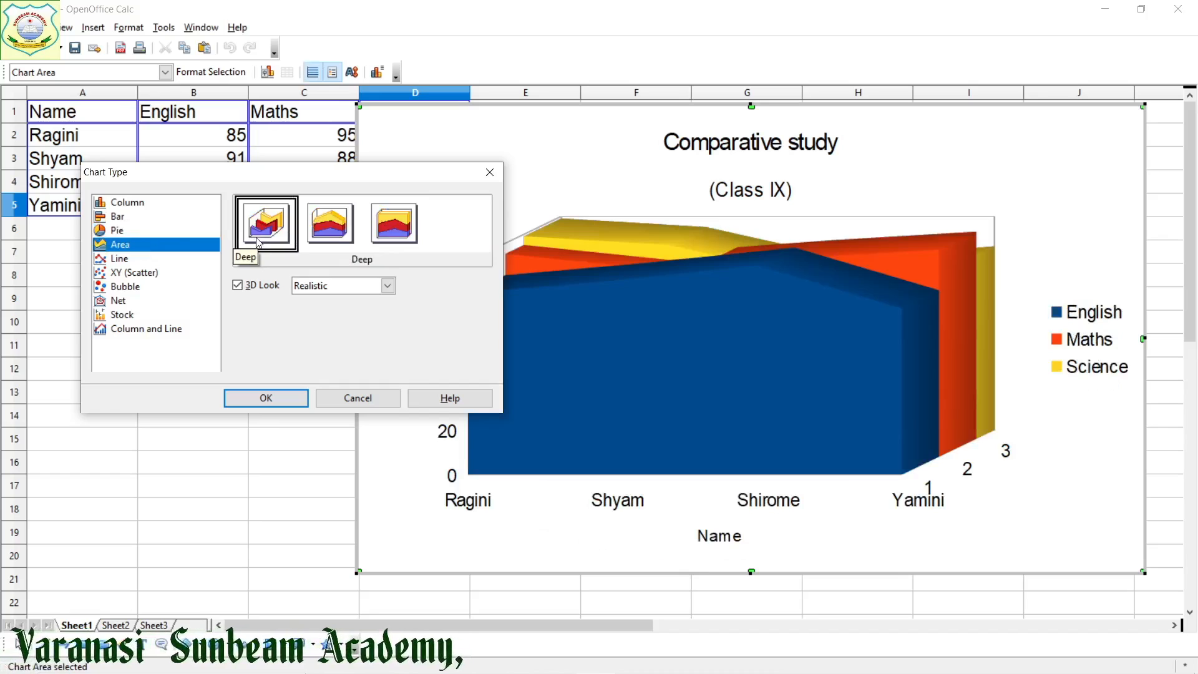
pyautogui.click(330, 224)
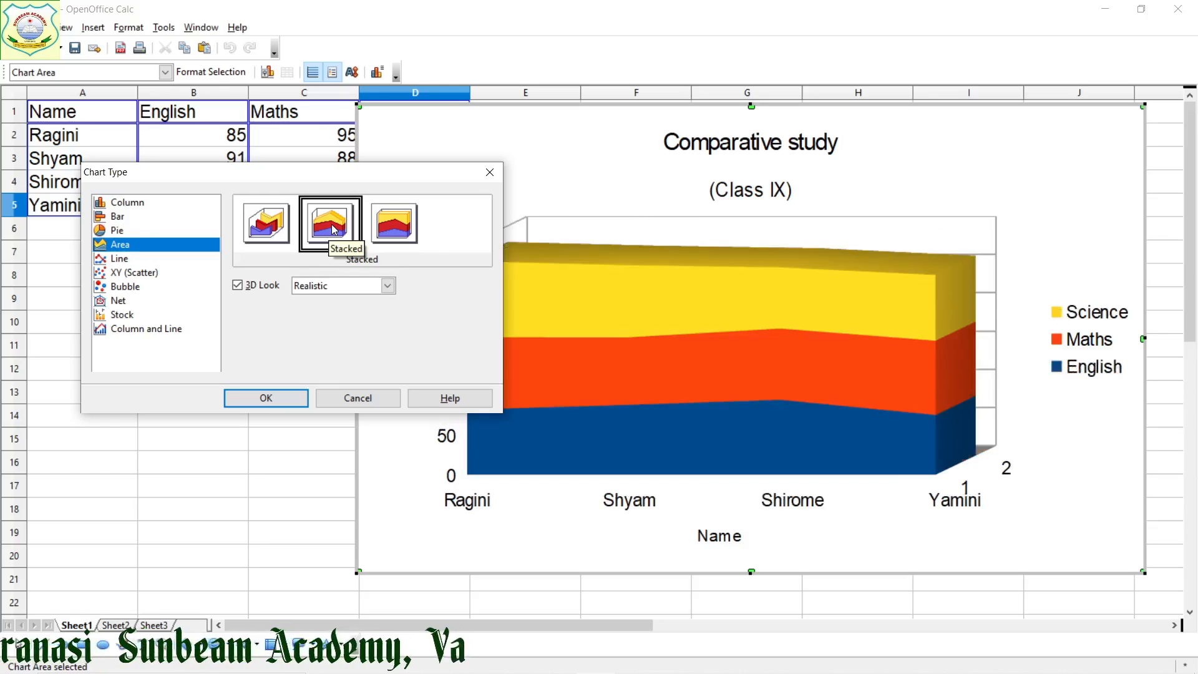
pyautogui.click(392, 227)
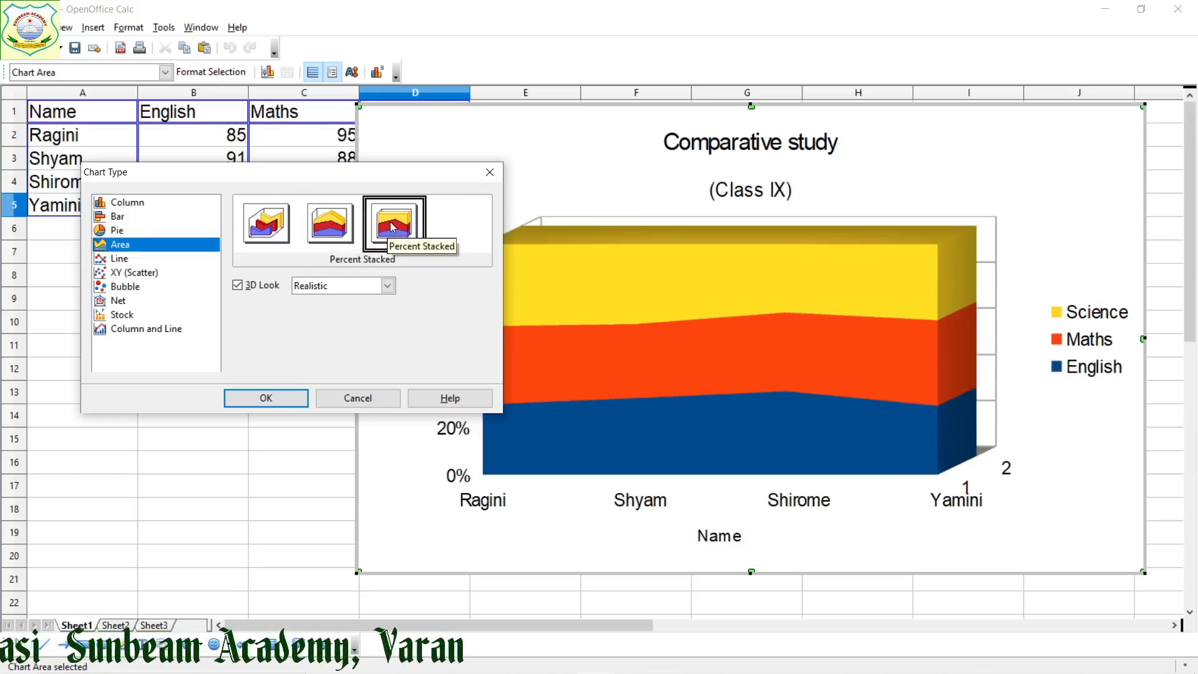
# Preview the Line chart type in its 3D Lines, Lines Only, Points and Lines, and Points Only variants
pyautogui.click(122, 265)
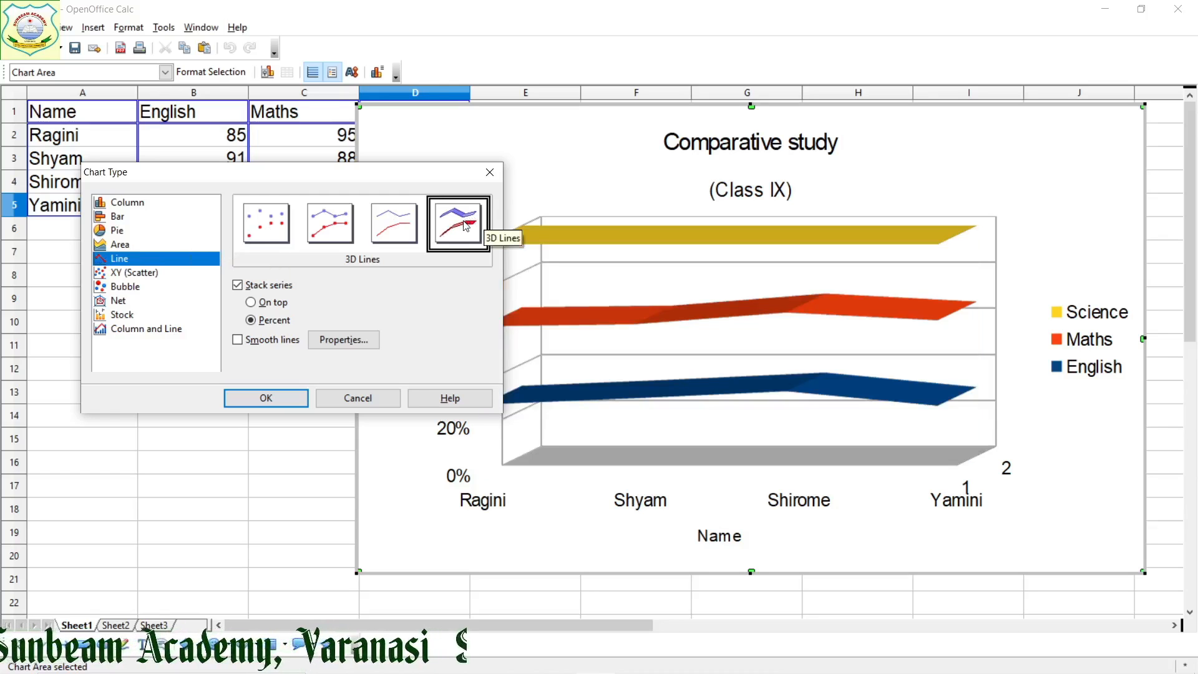
pyautogui.click(392, 239)
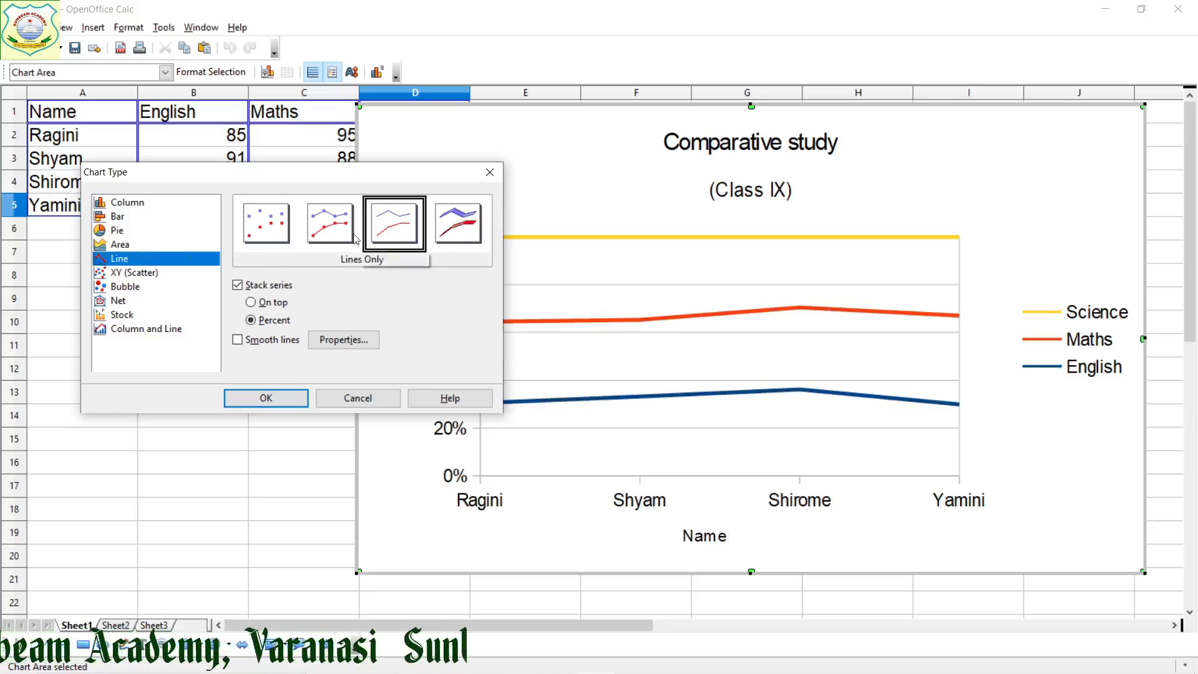
pyautogui.click(330, 238)
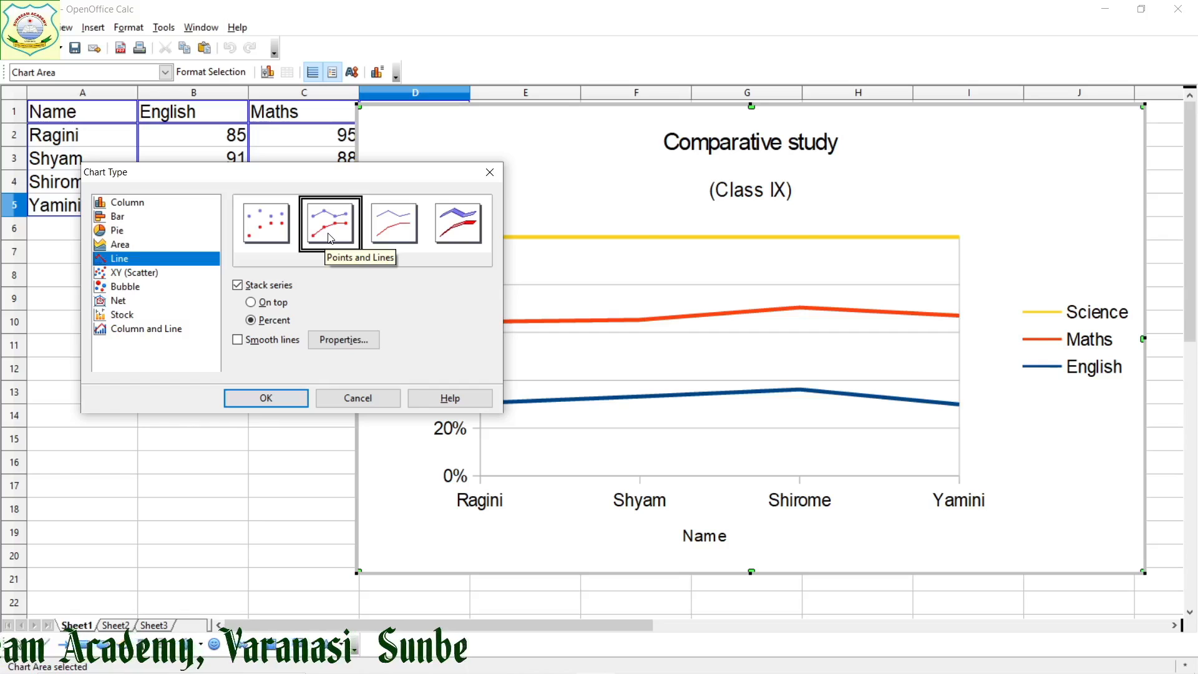
pyautogui.click(252, 227)
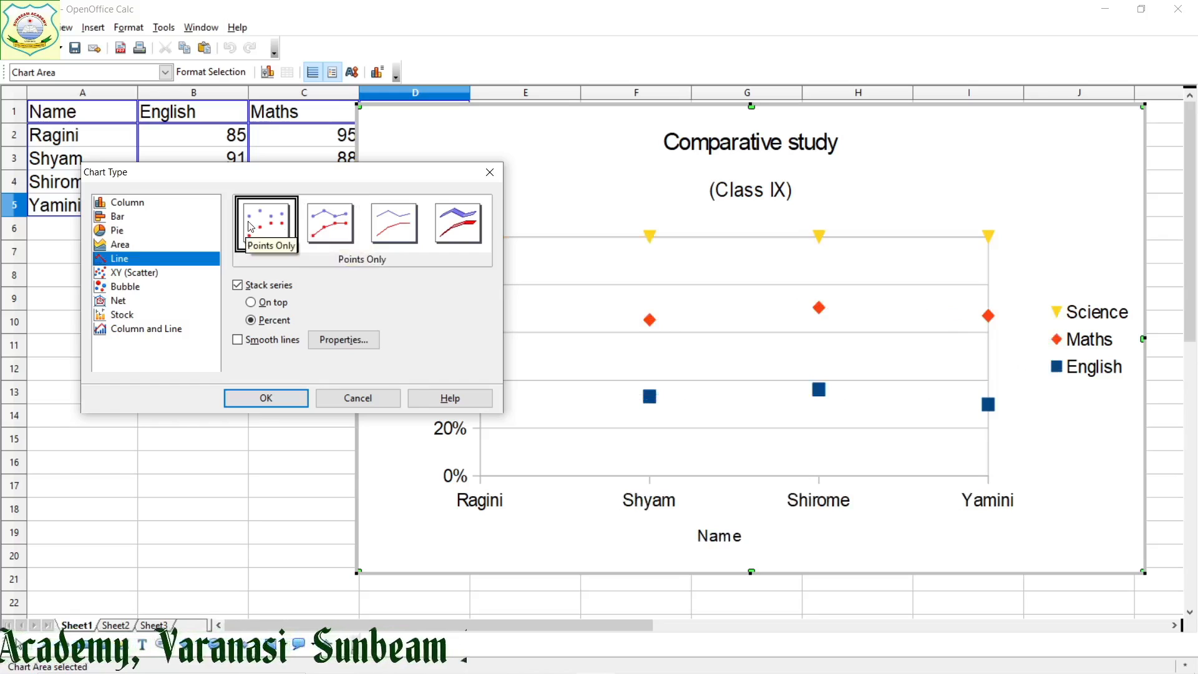
# Preview the XY (Scatter) type with its Points Only, Points and Lines, Lines Only and 3D Lines variants
pyautogui.click(141, 274)
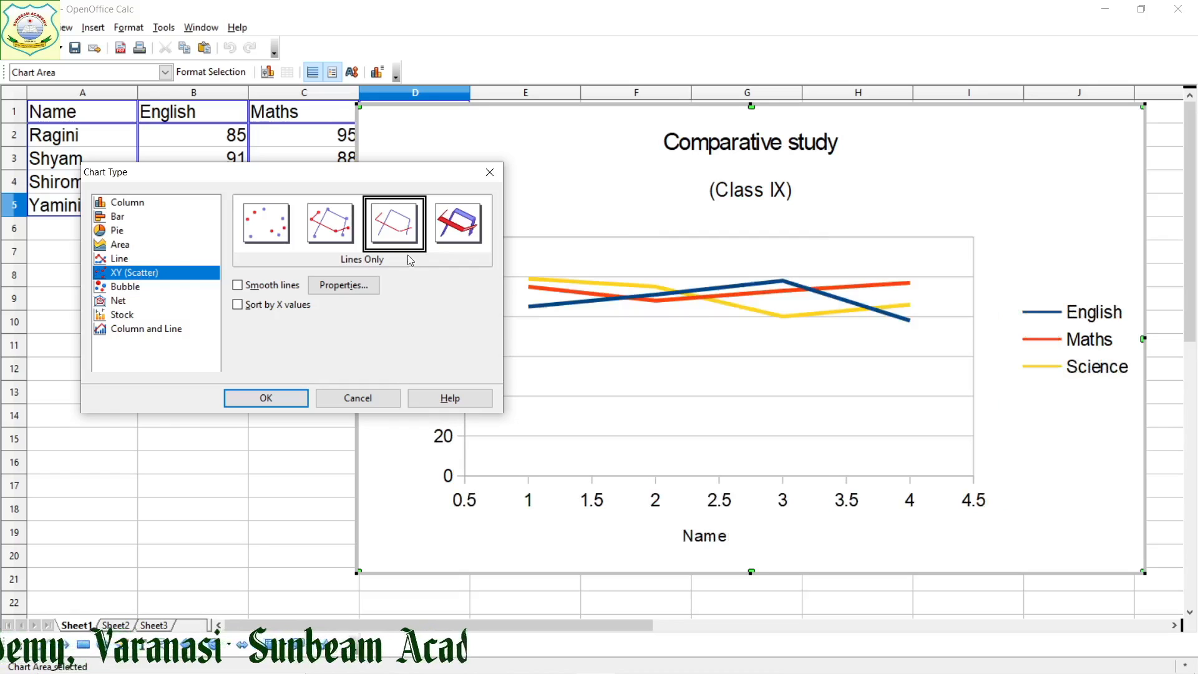
pyautogui.click(272, 236)
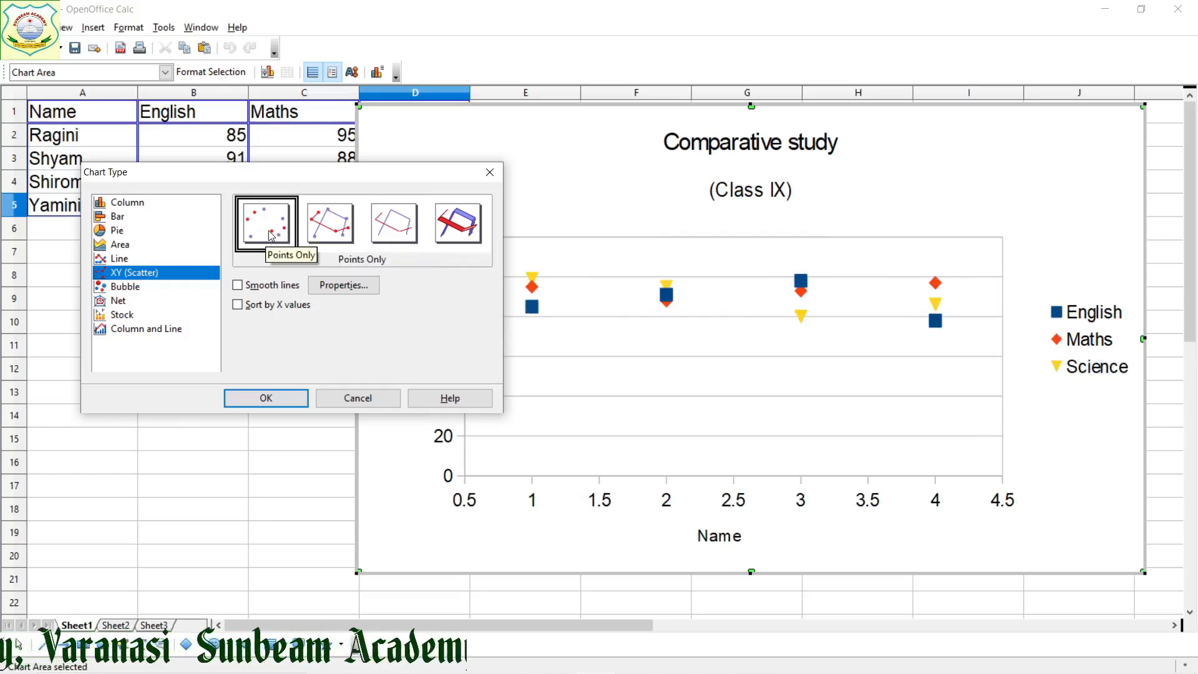
pyautogui.click(337, 235)
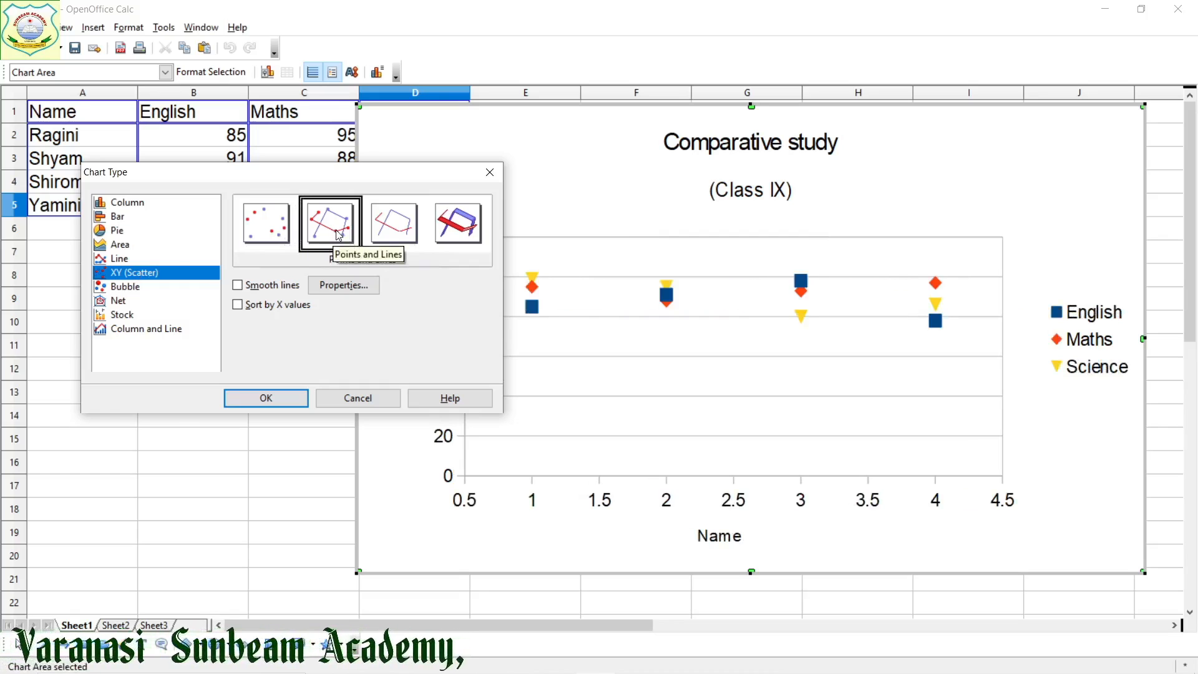
pyautogui.click(398, 235)
pyautogui.click(460, 228)
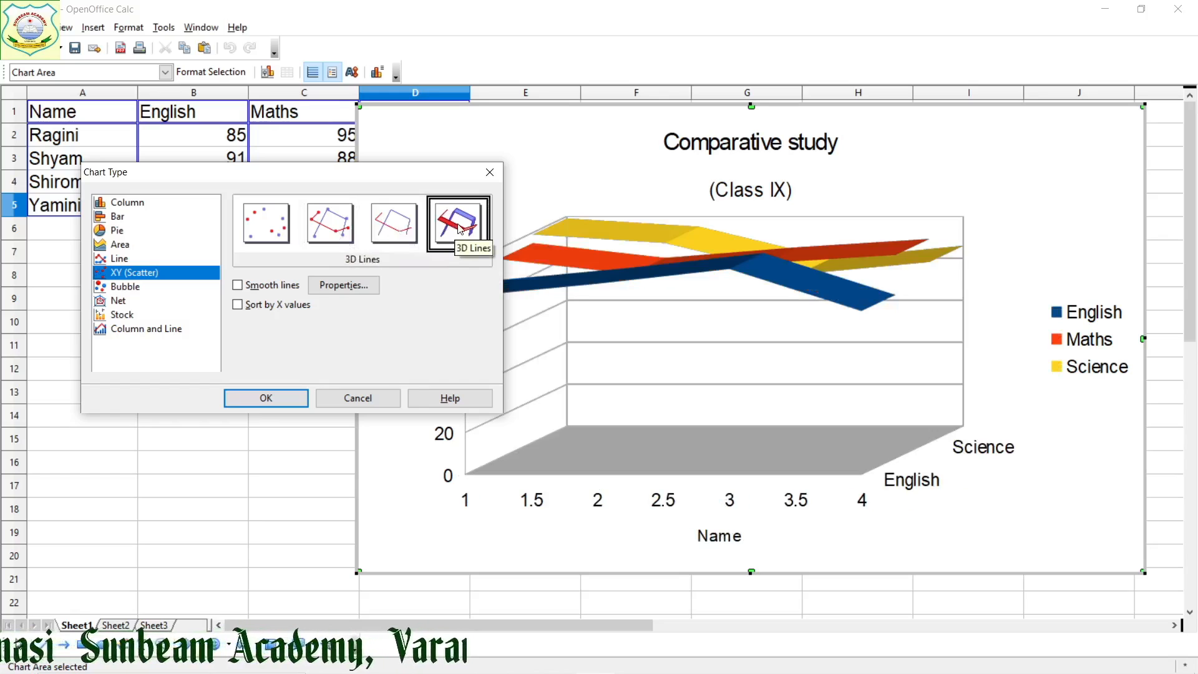
# Preview the Bubble type and the Net type's Points Only, Points and Lines, Lines Only and Filled variants, returning to Lines Only
pyautogui.click(170, 287)
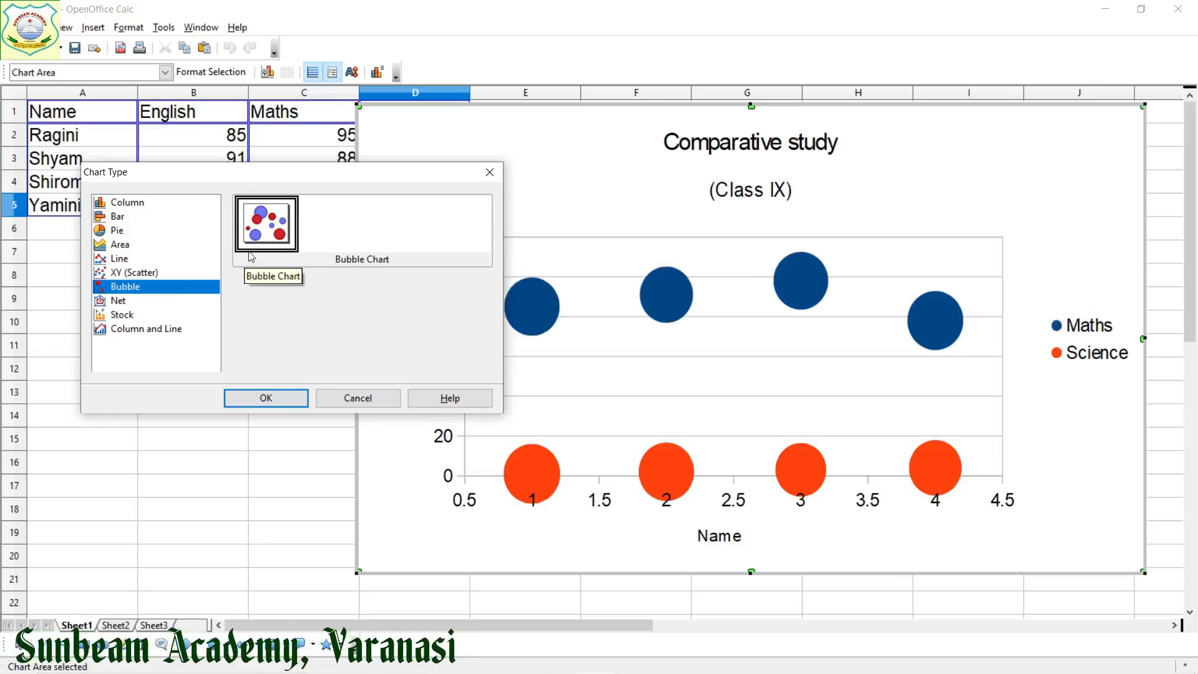
pyautogui.click(132, 304)
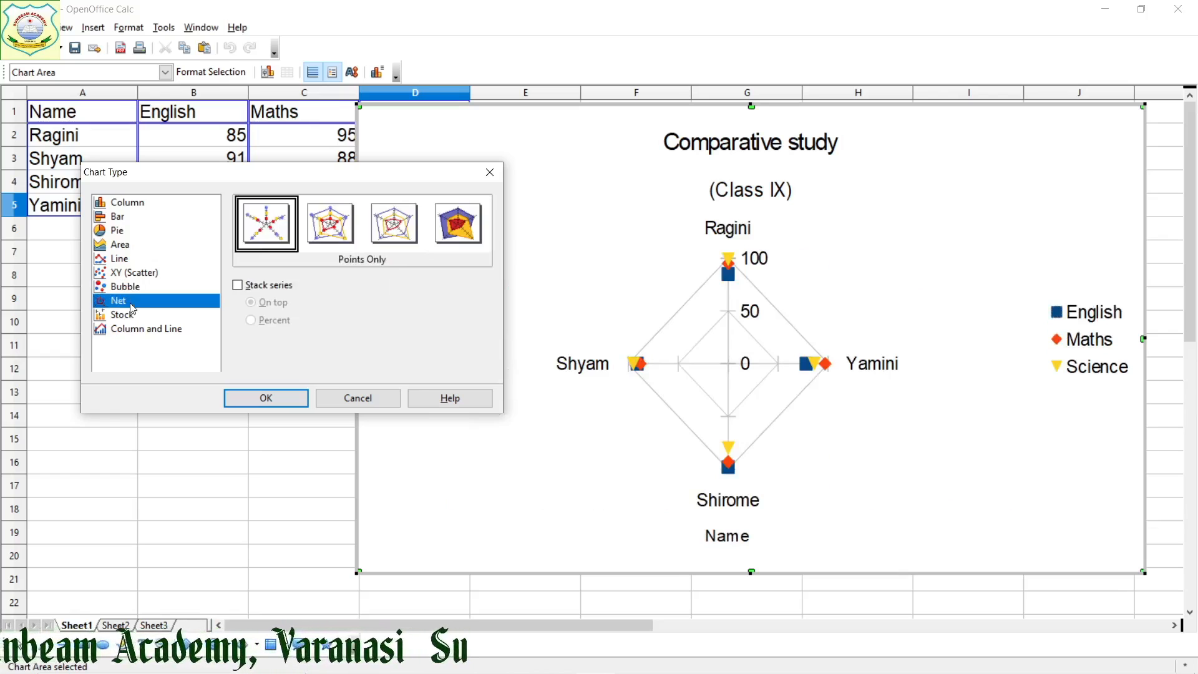
pyautogui.click(325, 225)
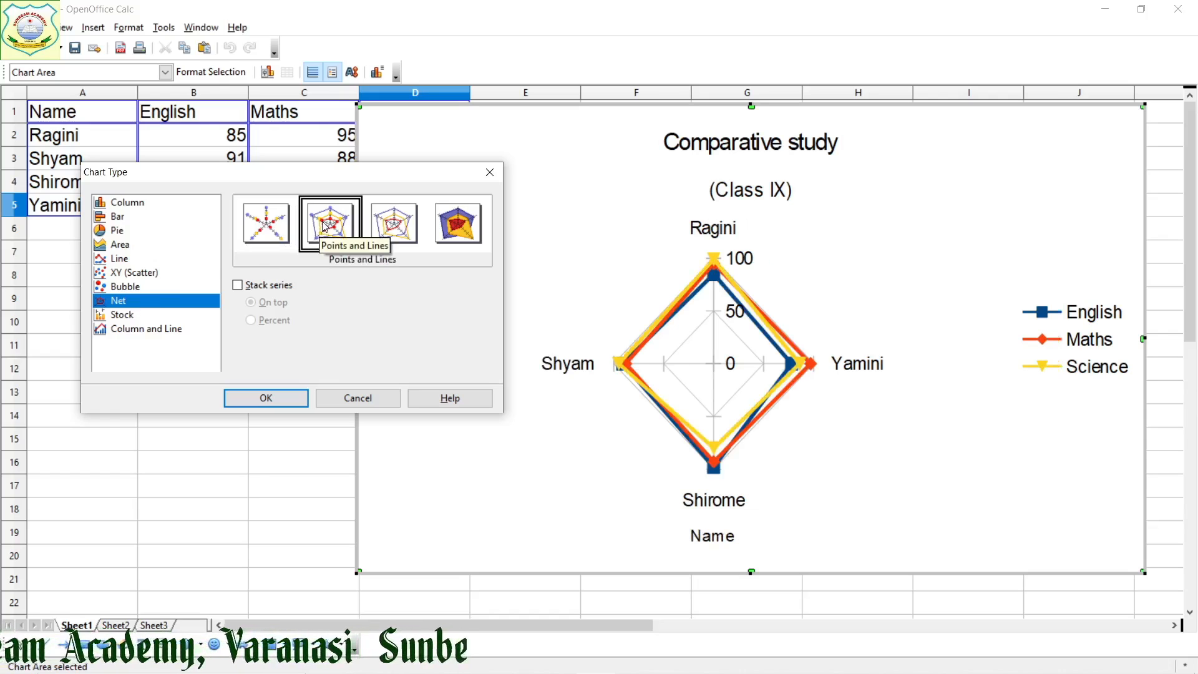
pyautogui.click(385, 224)
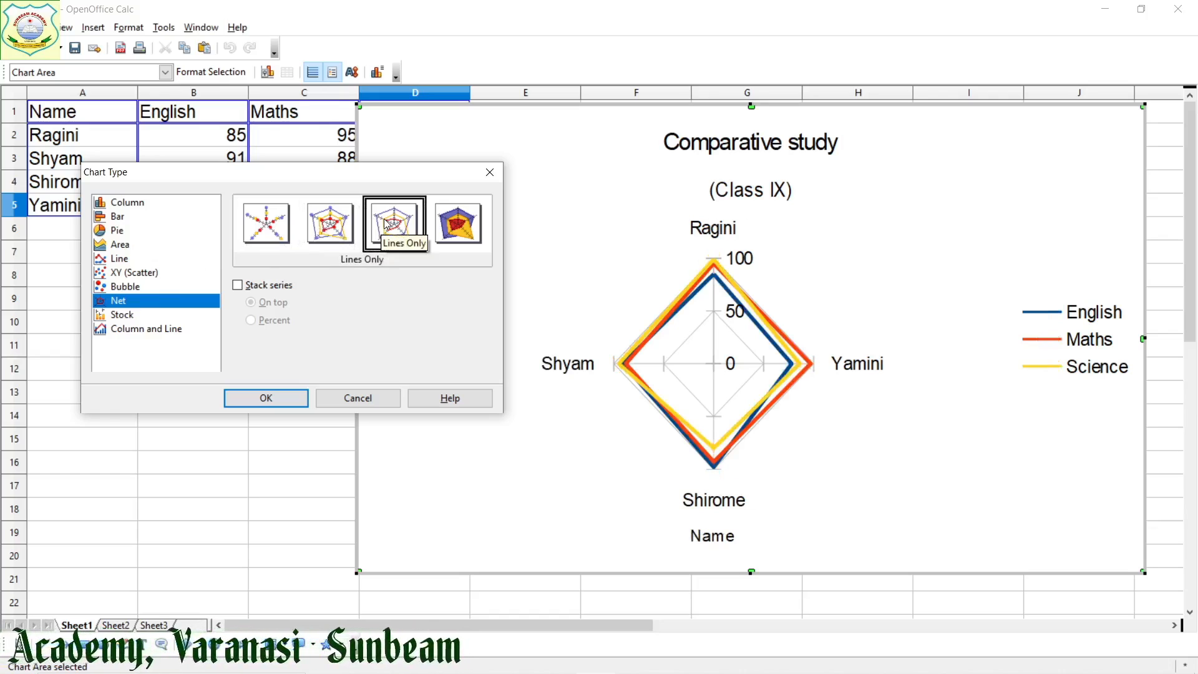
pyautogui.click(449, 230)
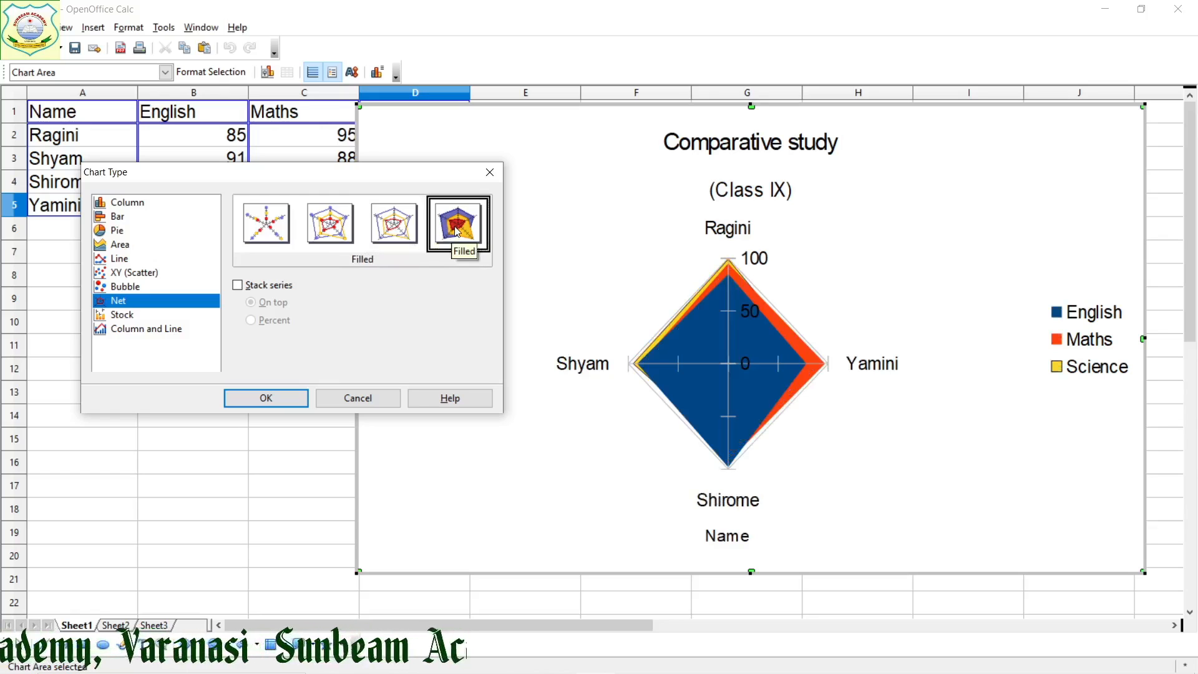
pyautogui.click(406, 220)
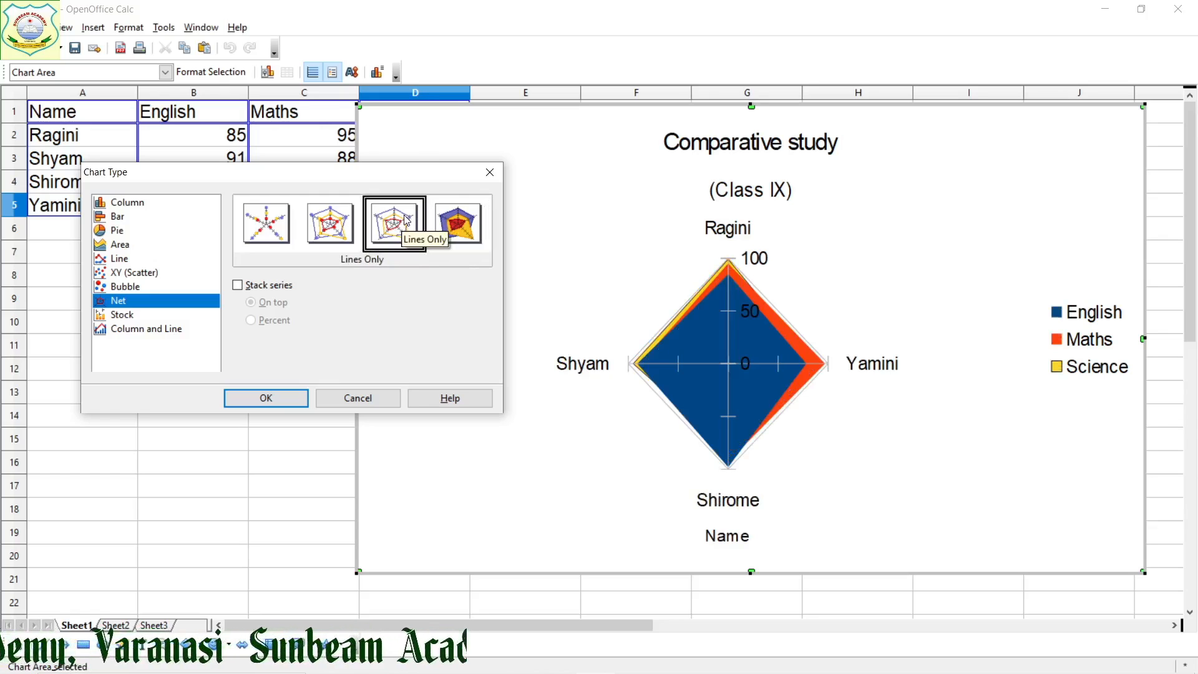
# Preview the Stock chart type, trying the Stock Chart 1 and Stock Chart 2 variants
pyautogui.click(144, 317)
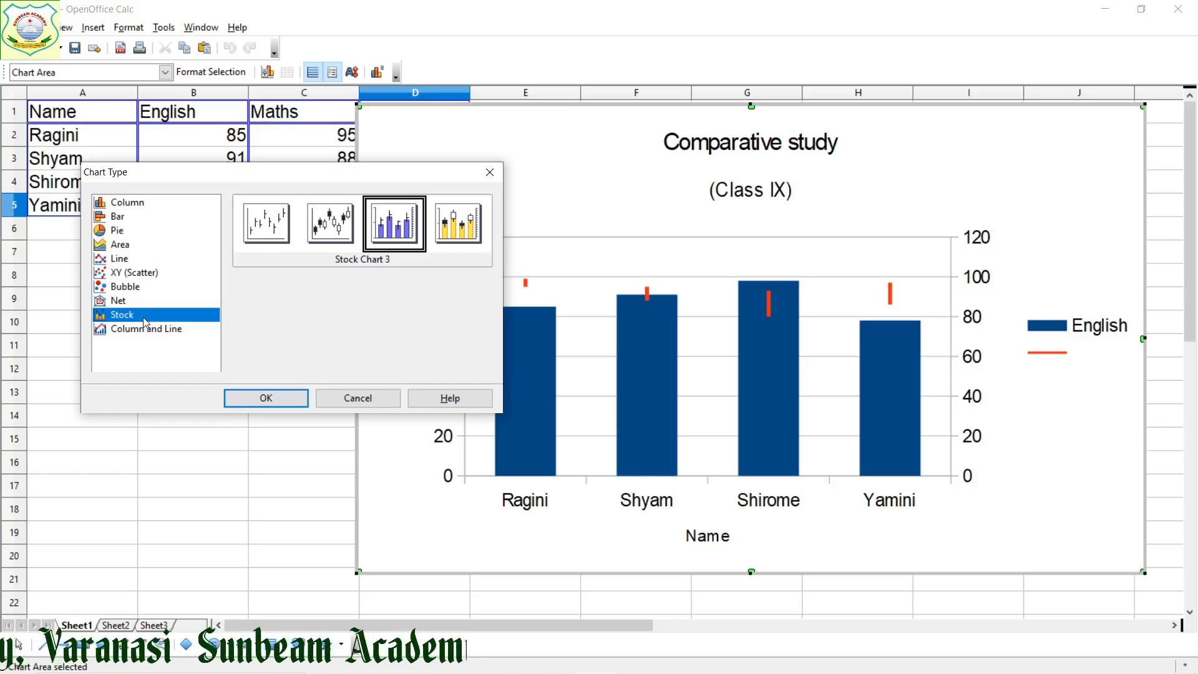
pyautogui.click(272, 221)
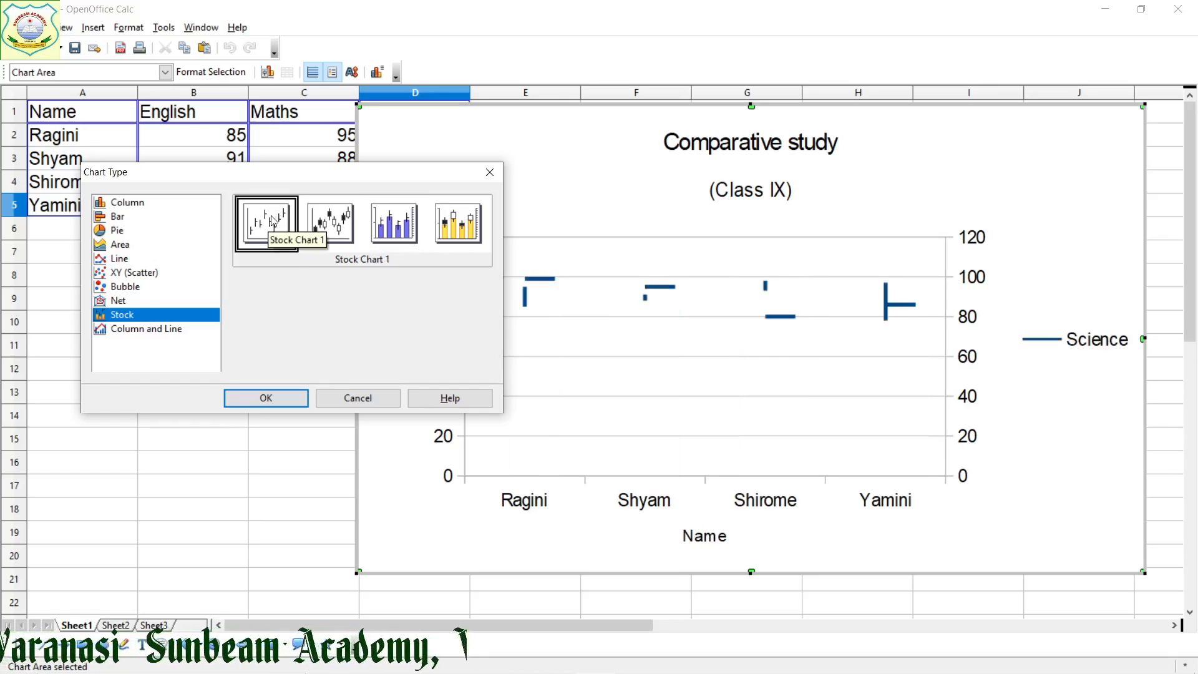
pyautogui.click(328, 226)
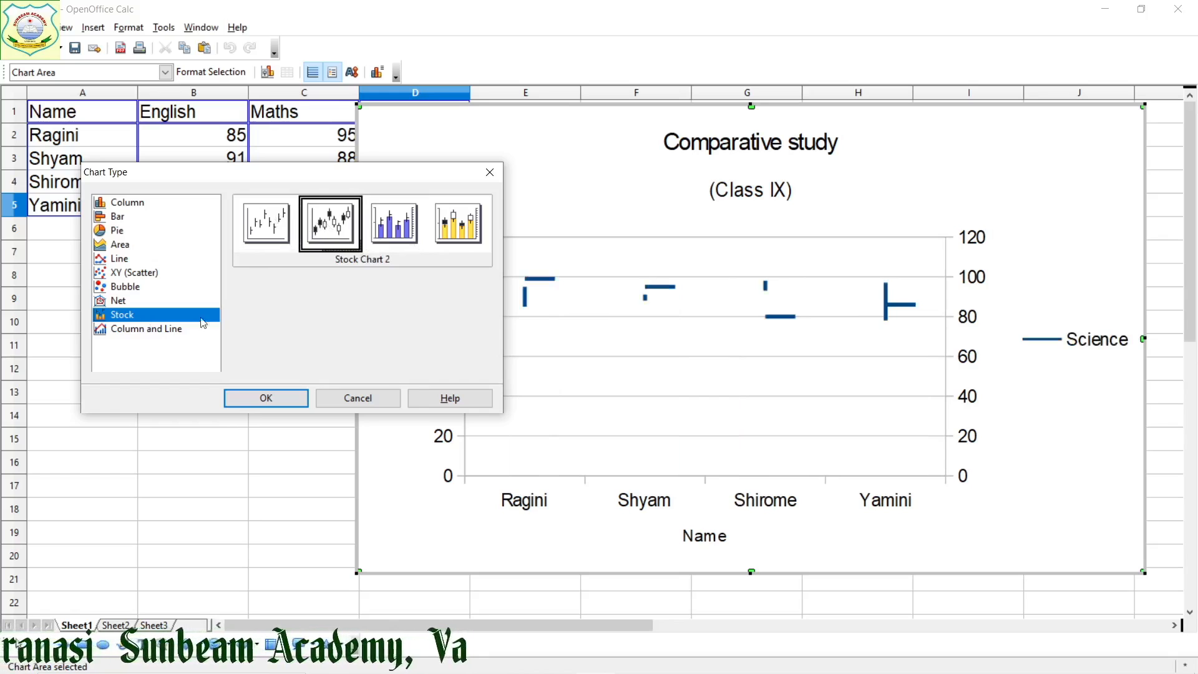
# Preview the Column and Line chart type, and apply the Column type in its Normal variant
pyautogui.click(167, 335)
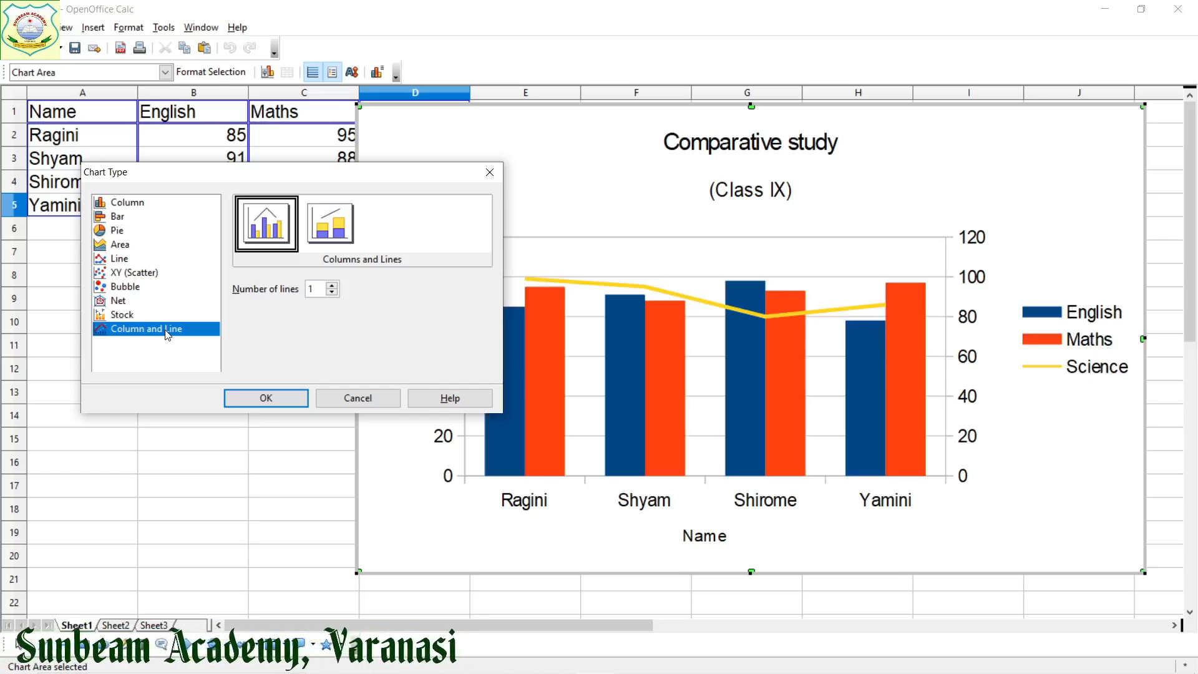
pyautogui.click(143, 203)
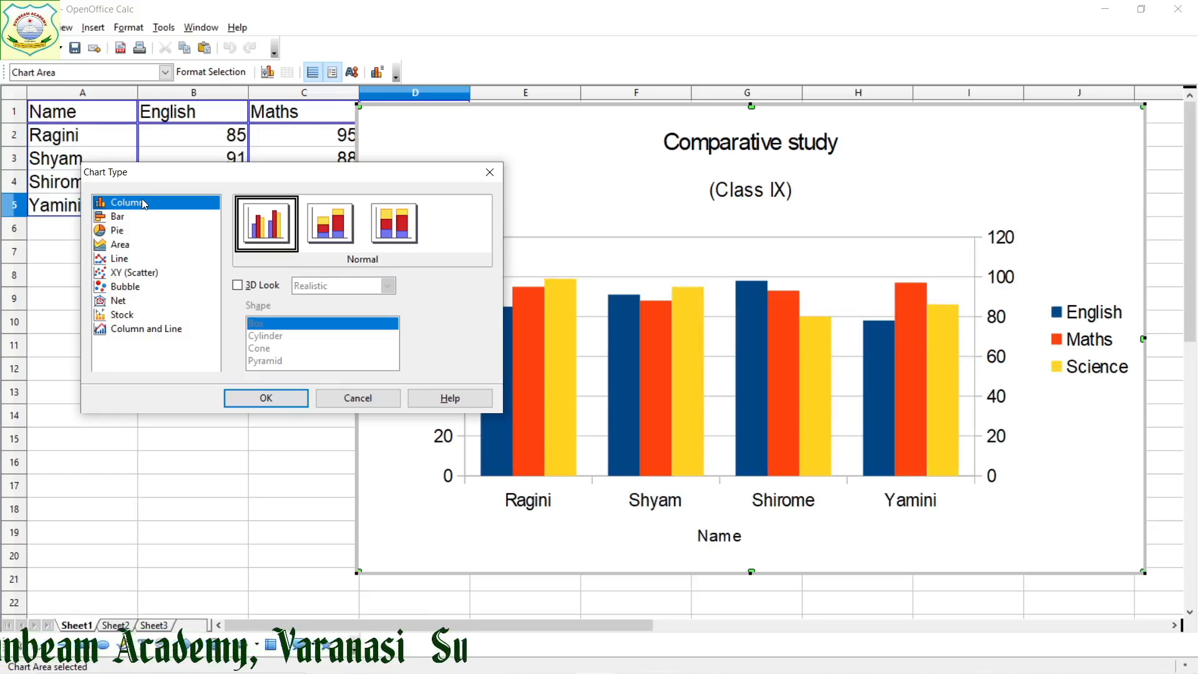
pyautogui.click(257, 399)
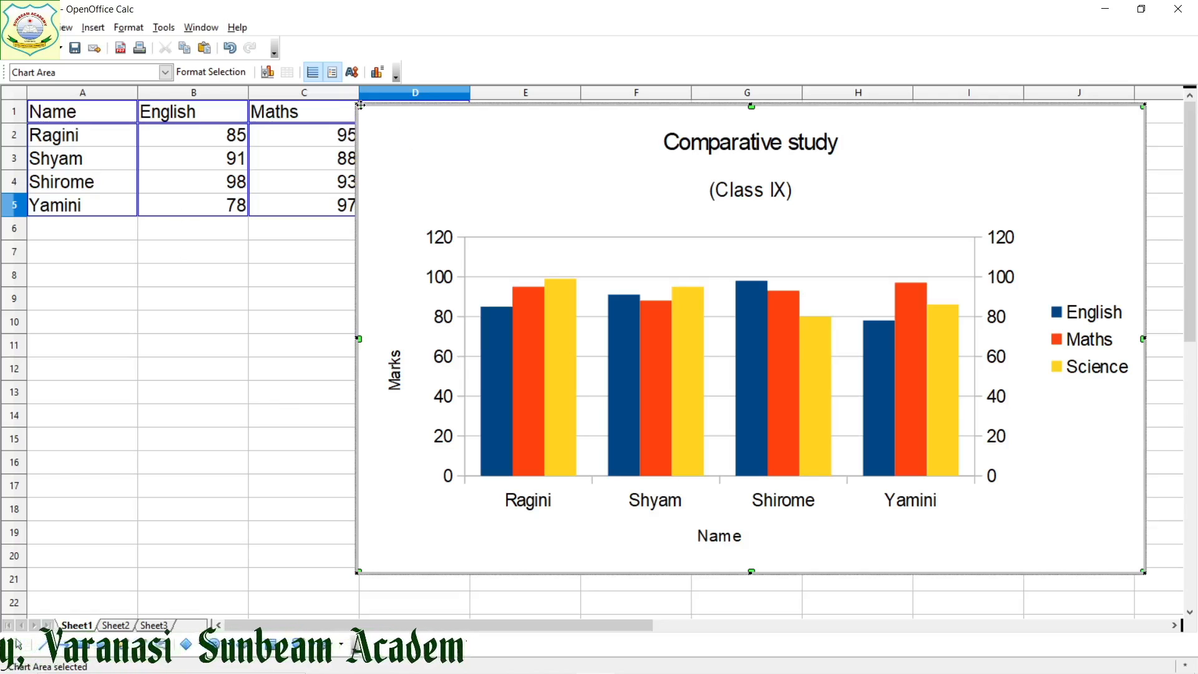
# Resize the chart, trying smaller and larger sizes, until its upper-left corner sits in column D at the top of row 4
pyautogui.moveTo(357, 104); pyautogui.dragTo(425, 174)
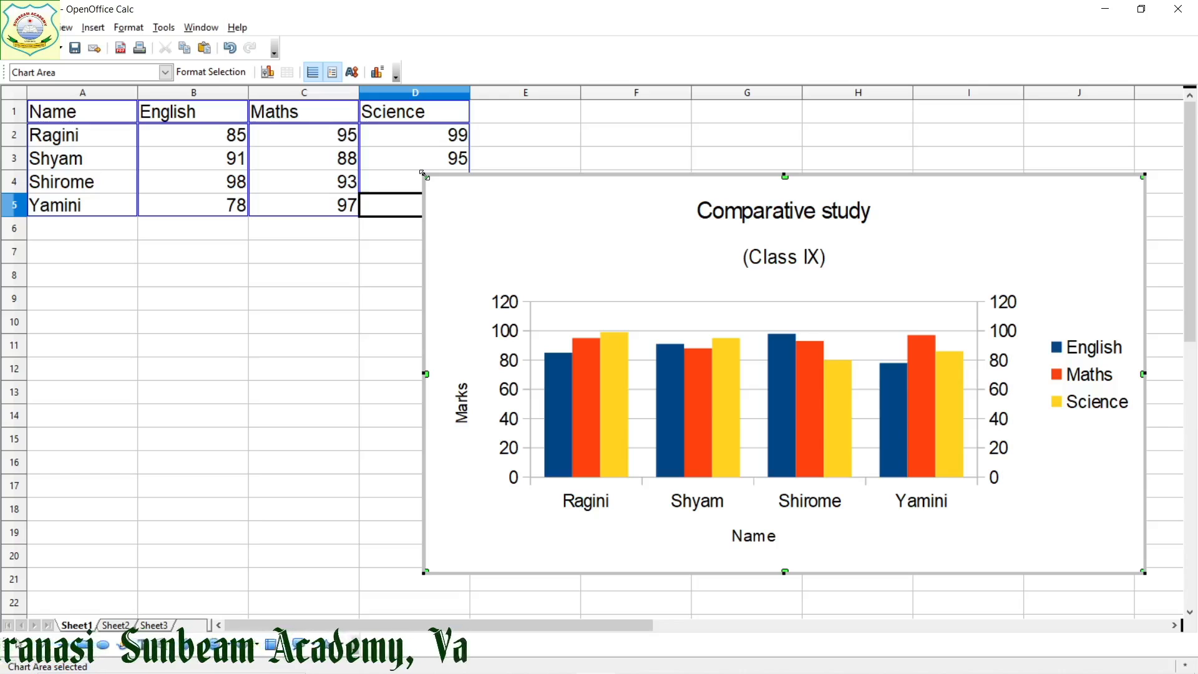
pyautogui.moveTo(424, 175); pyautogui.dragTo(314, 105)
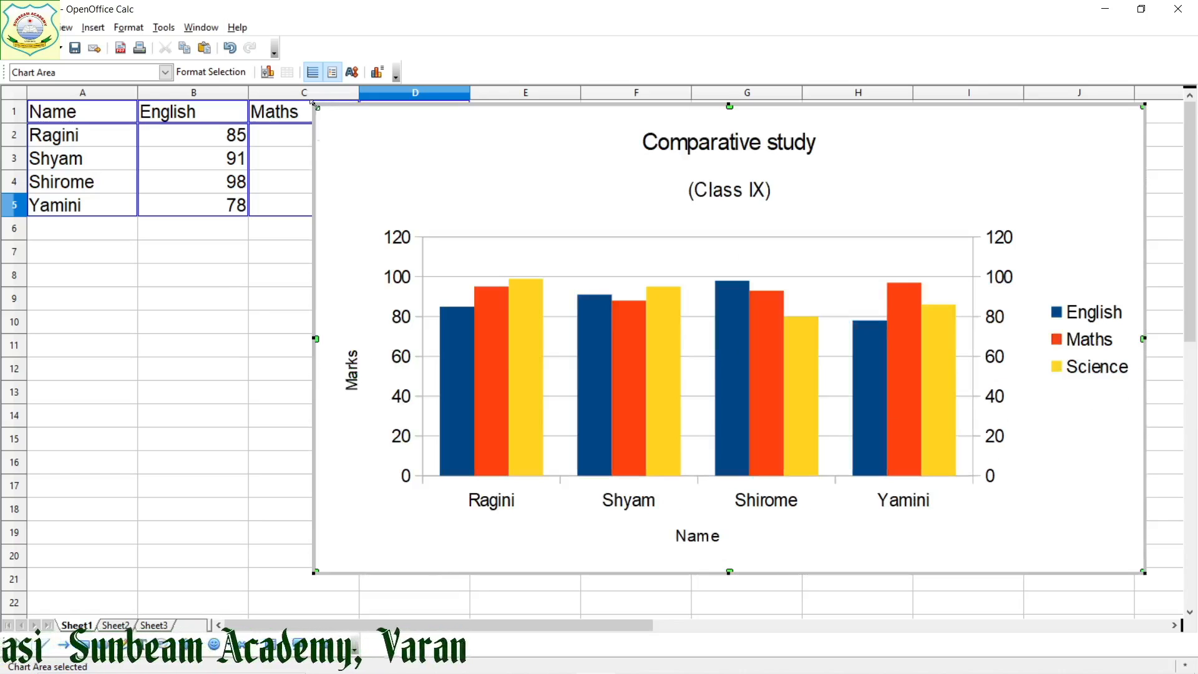
pyautogui.moveTo(314, 104); pyautogui.dragTo(399, 170)
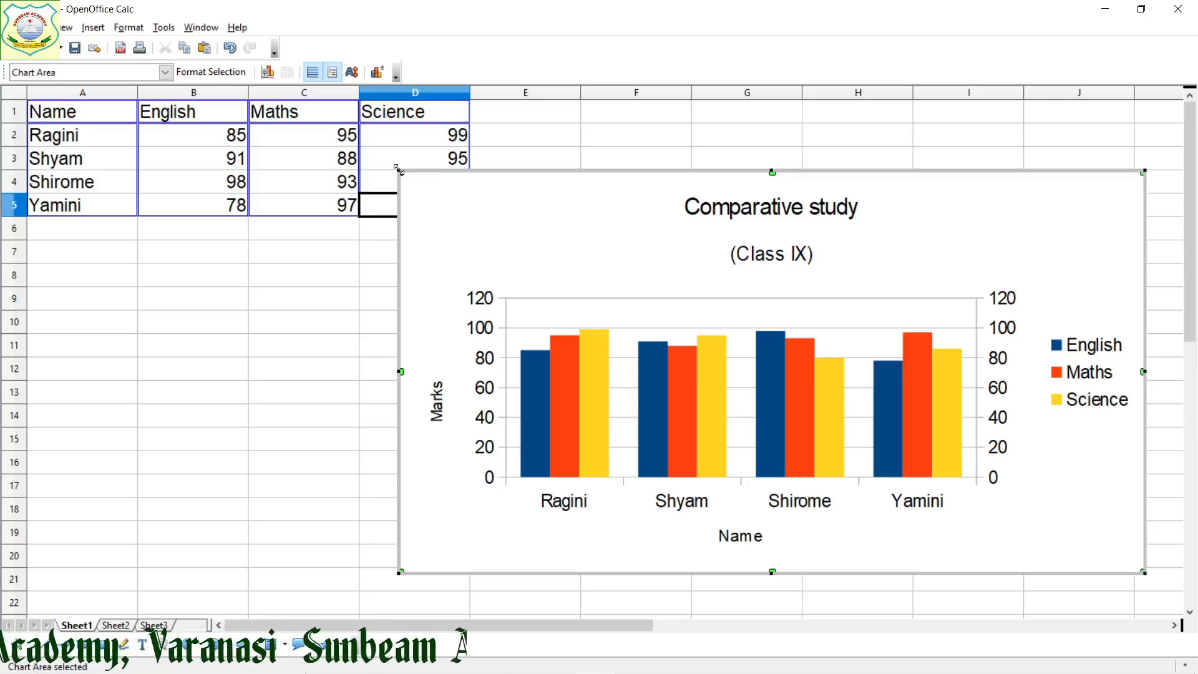
pyautogui.click(1192, 10)
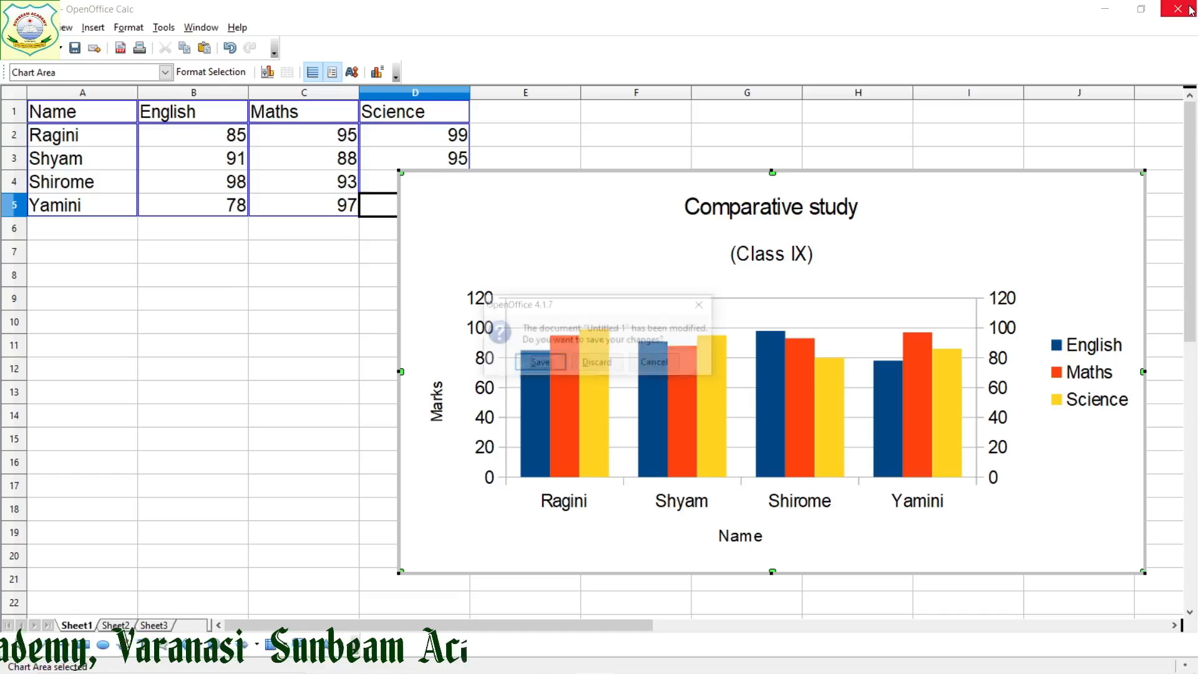
pyautogui.click(649, 365)
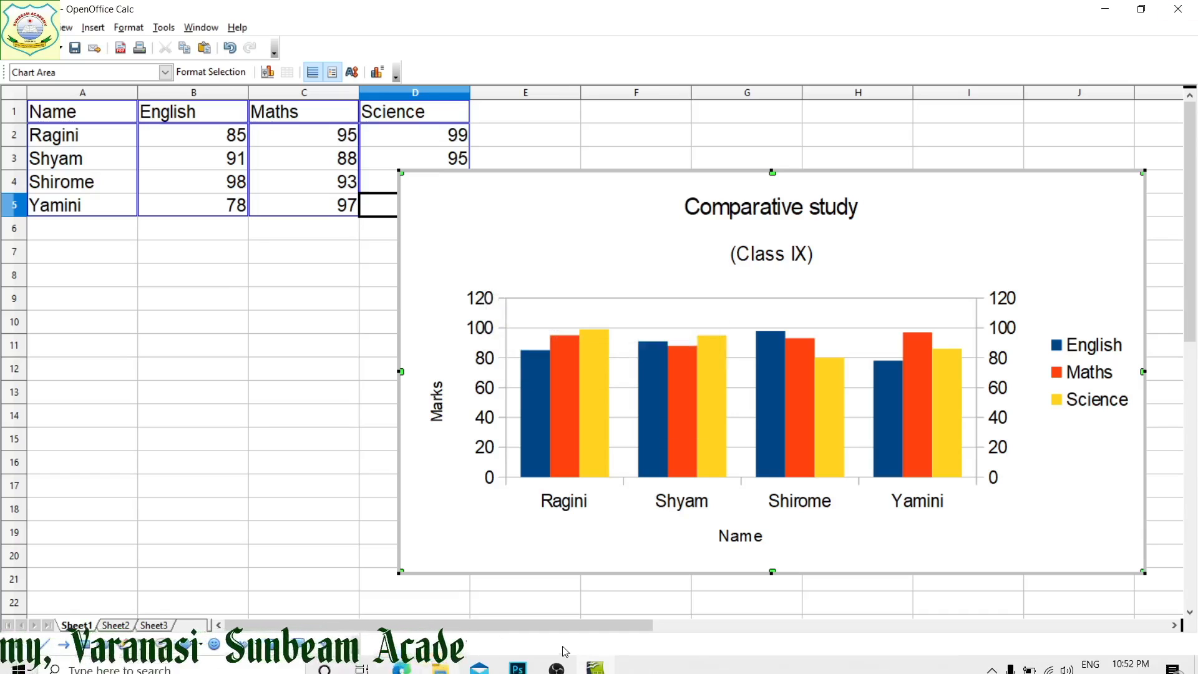
pyautogui.click(556, 660)
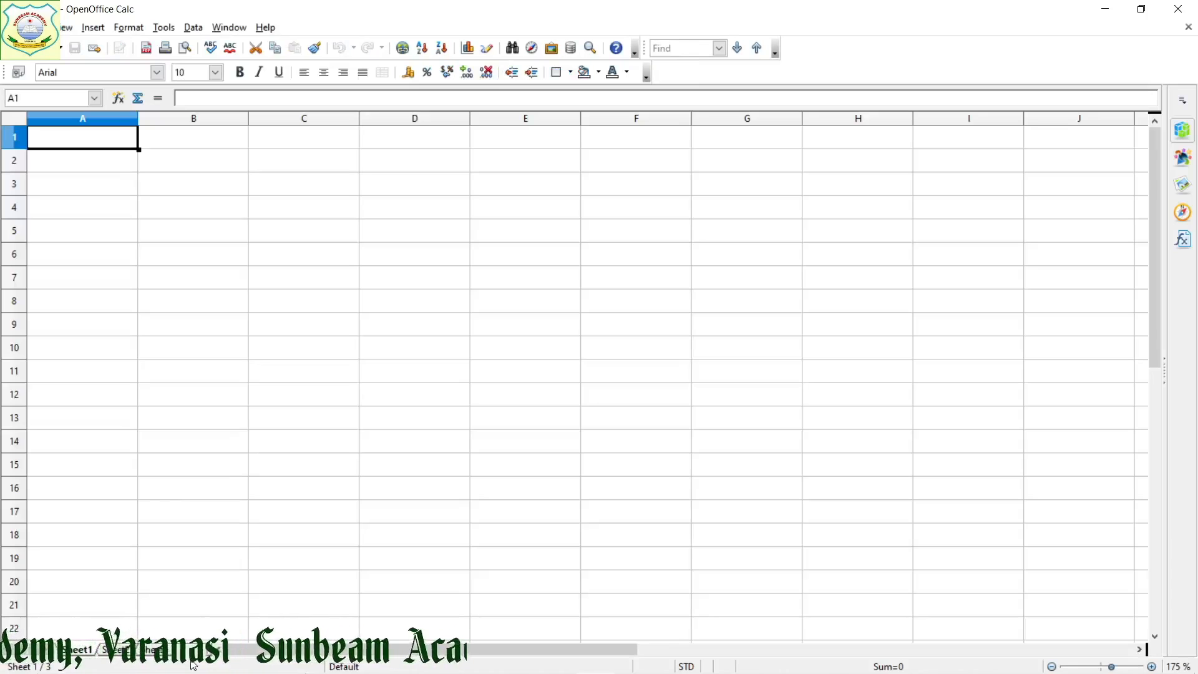
# Enter the headers Name in A1 and English in B1 of the blank sheet
pyautogui.write('Name')
pyautogui.press('Tab')
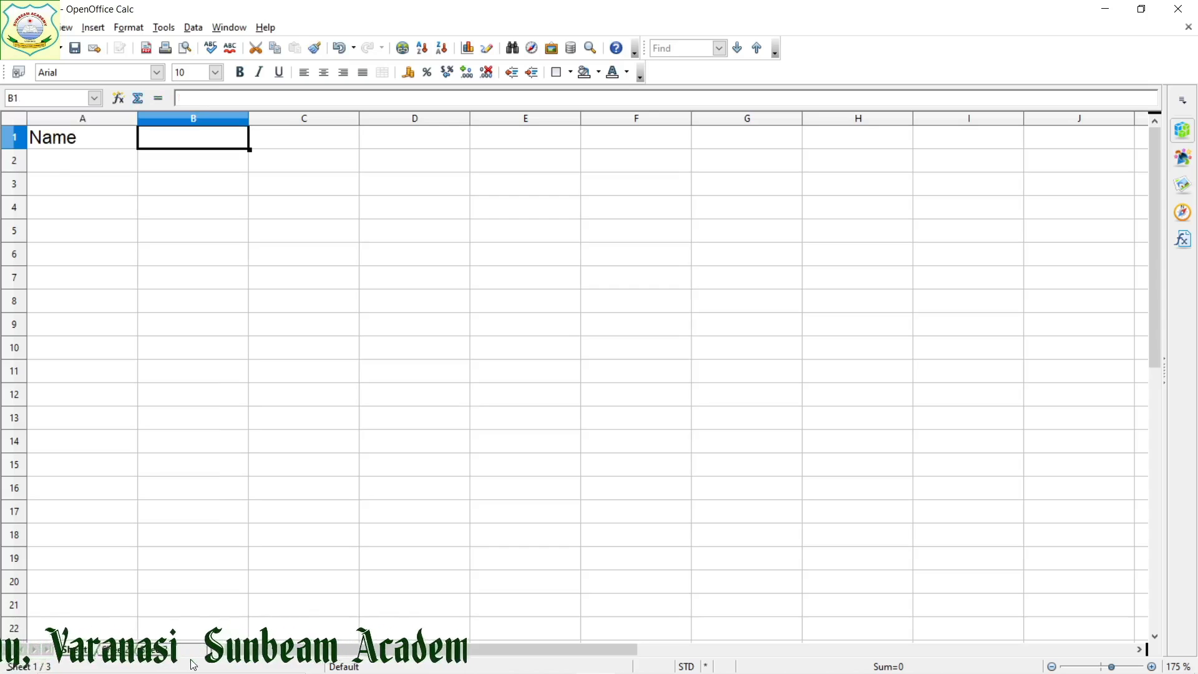
pyautogui.write('E')
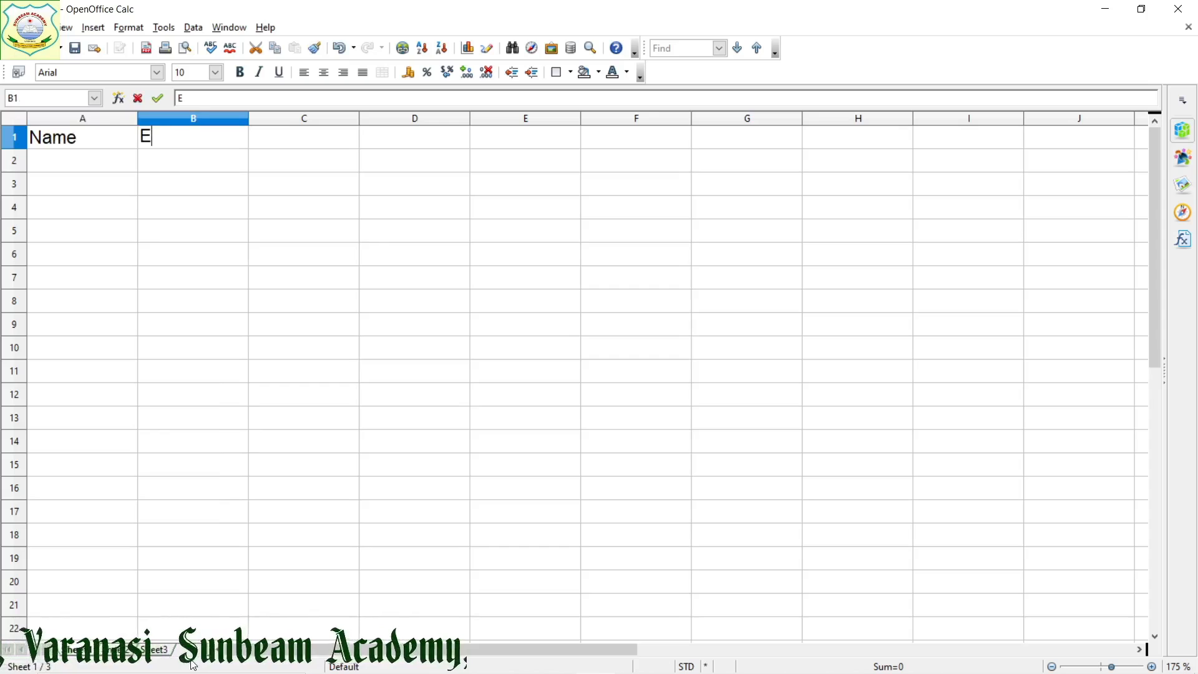
pyautogui.write('nglish')
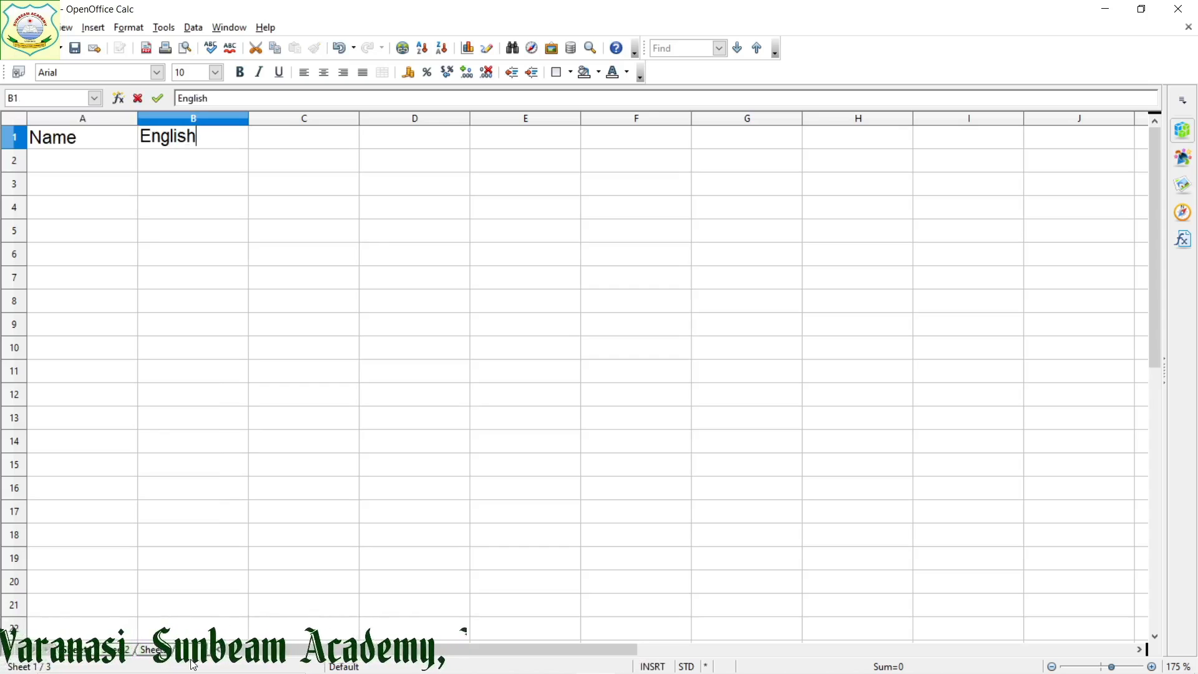
pyautogui.press('Tab')
pyautogui.write('Hindi')
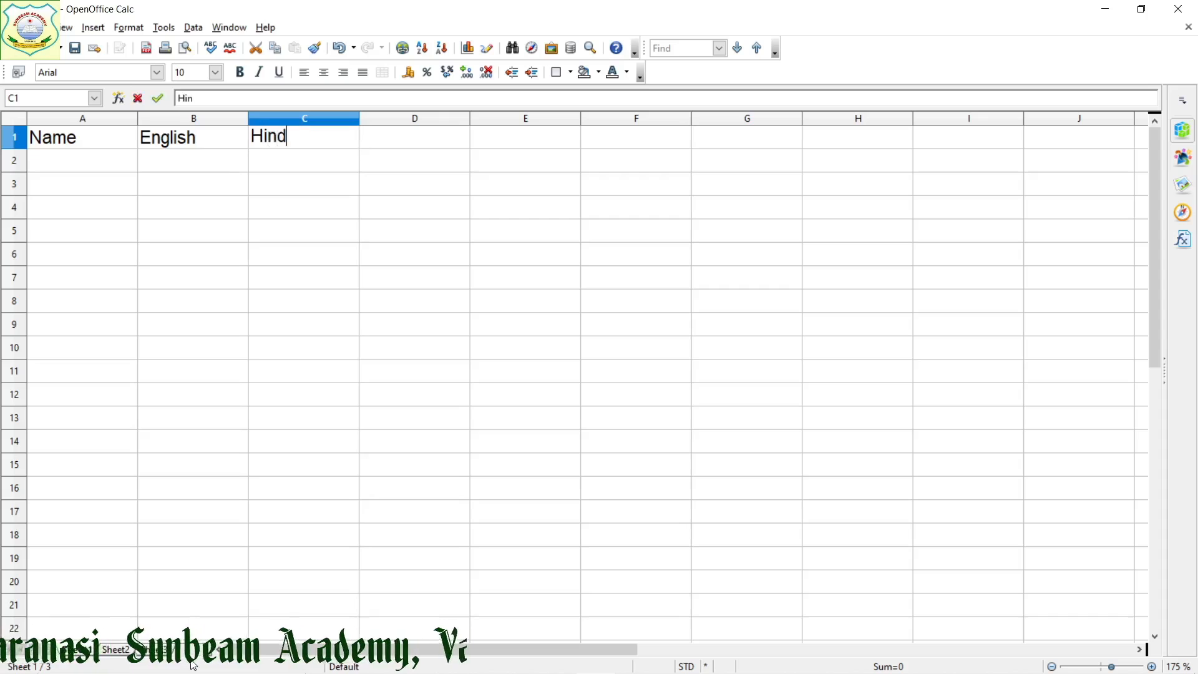
pyautogui.press('Tab')
pyautogui.write('Ma')
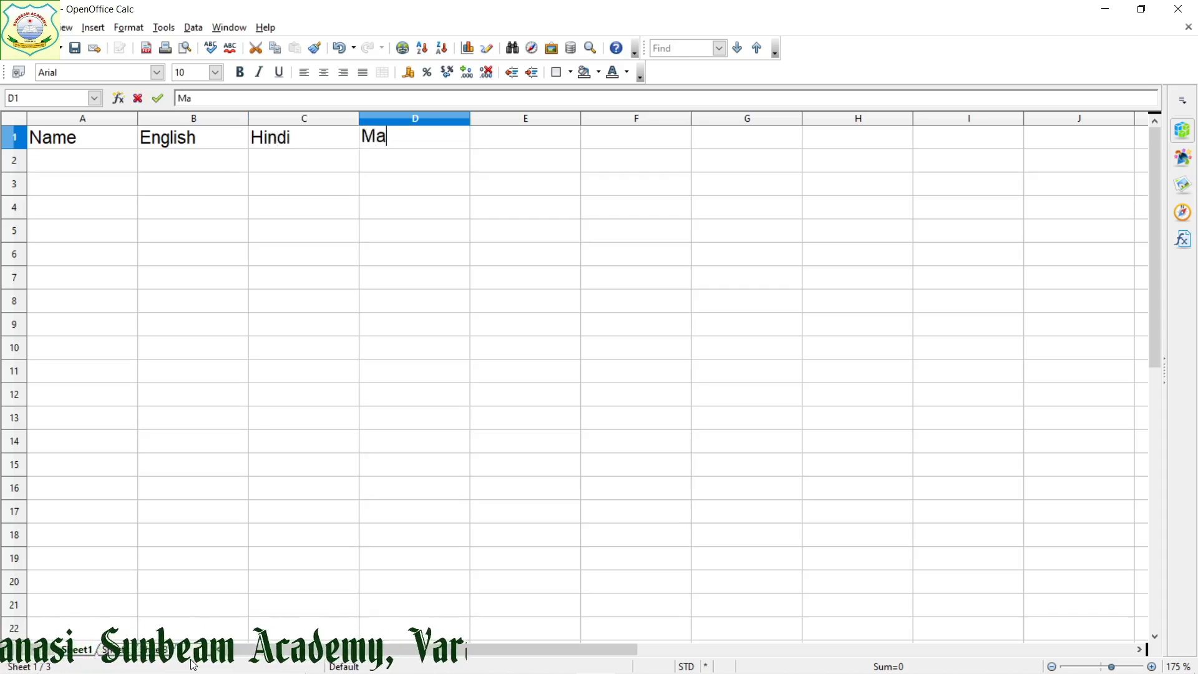
pyautogui.write('tghsi')
pyautogui.press('BackSpace')
pyautogui.press('BackSpace')
pyautogui.press('BackSpace')
pyautogui.press('BackSpace')
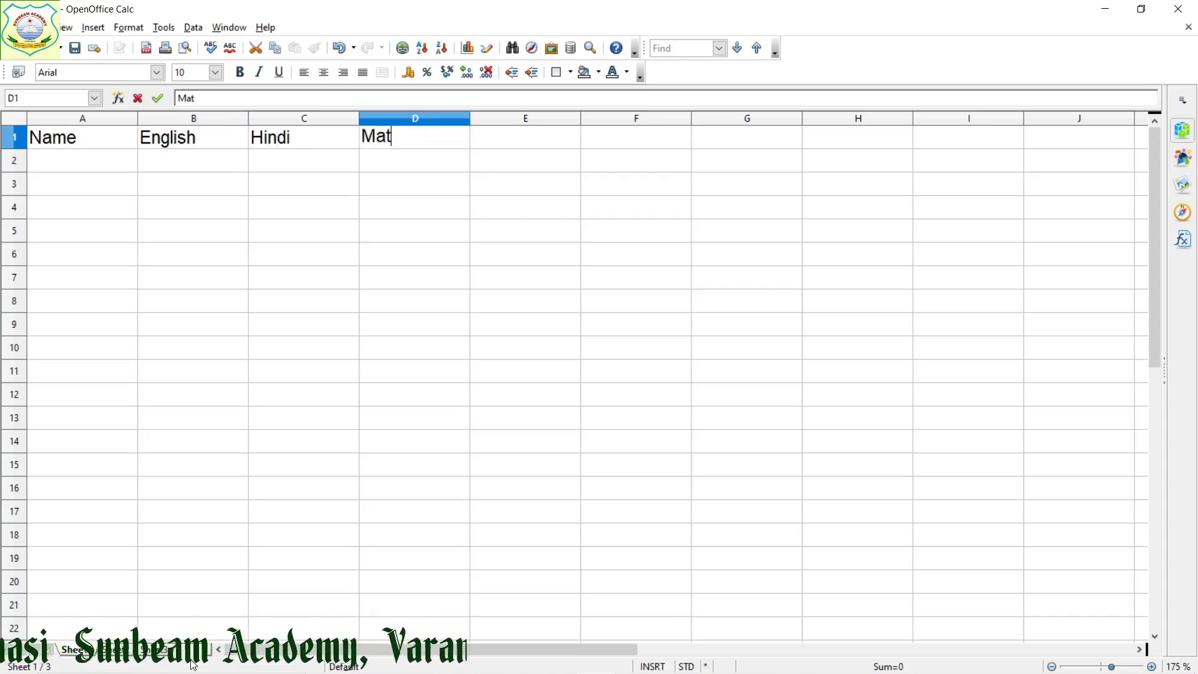
pyautogui.press('BackSpace')
pyautogui.press('BackSpace')
pyautogui.press('BackSpace')
pyautogui.press('Left')
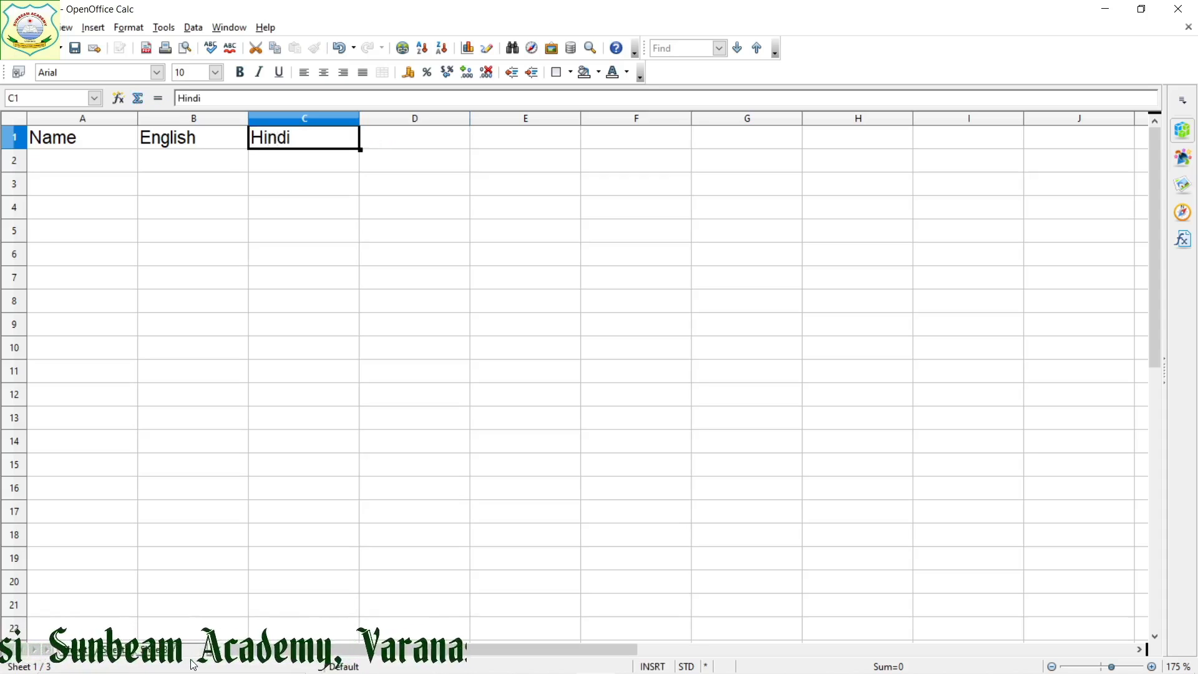
# Enter the headers Maths in C1 and Science in D1
pyautogui.write('Maths')
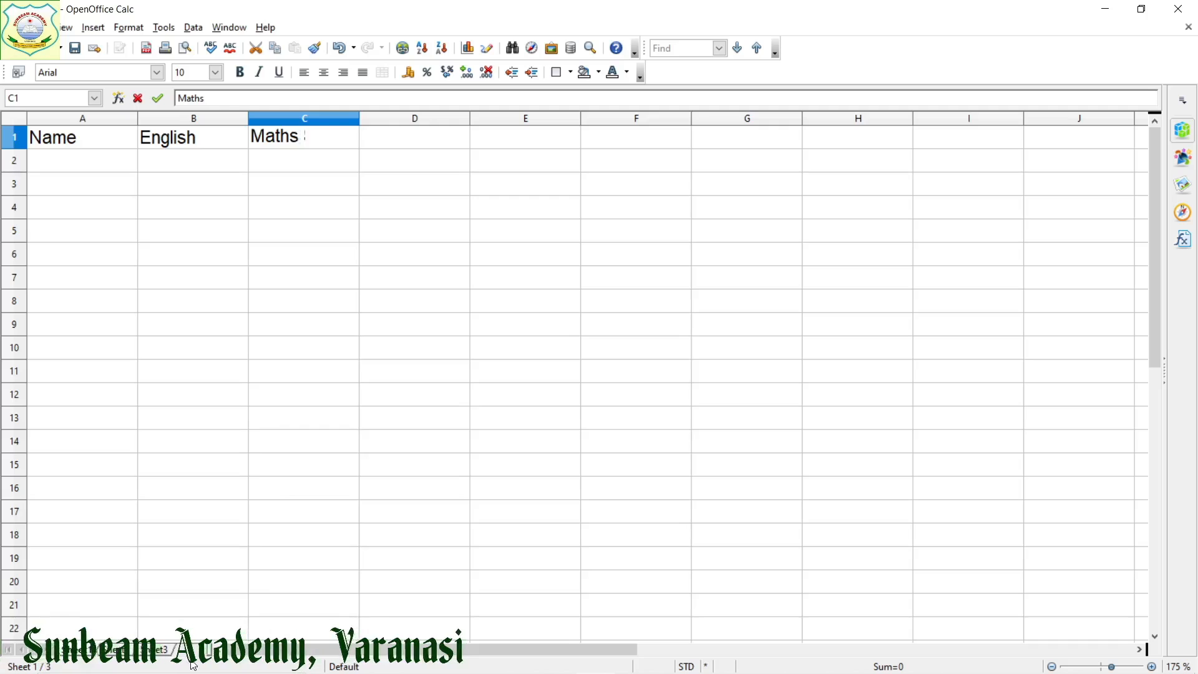
pyautogui.write(' Scienc')
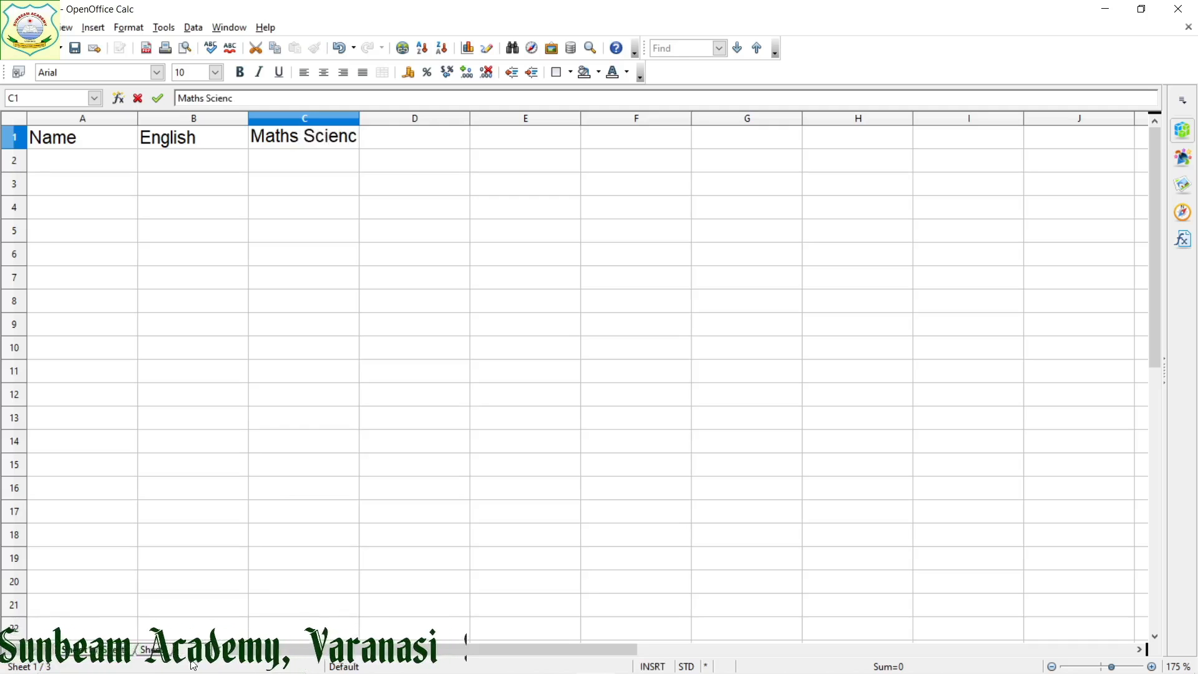
pyautogui.write('e')
pyautogui.press('BackSpace')
pyautogui.press('BackSpace')
pyautogui.press('BackSpace')
pyautogui.press('BackSpace')
pyautogui.press('BackSpace')
pyautogui.press('BackSpace')
pyautogui.press('BackSpace')
pyautogui.press('BackSpace')
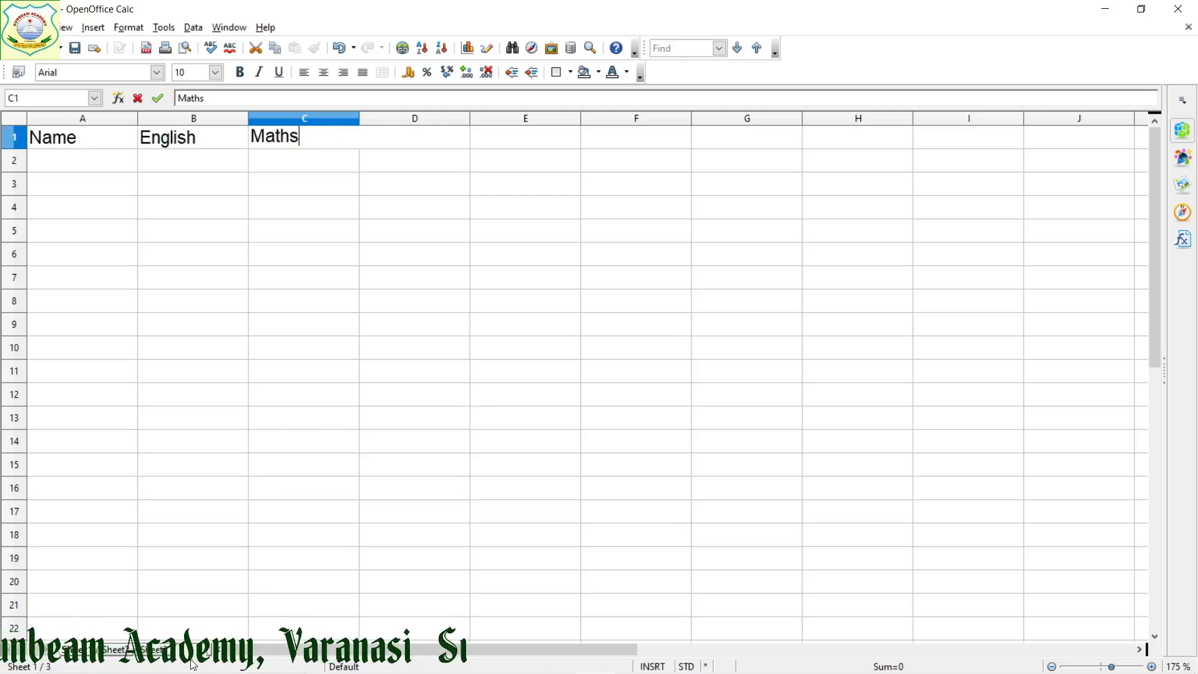
pyautogui.press('Tab')
pyautogui.write('Sci')
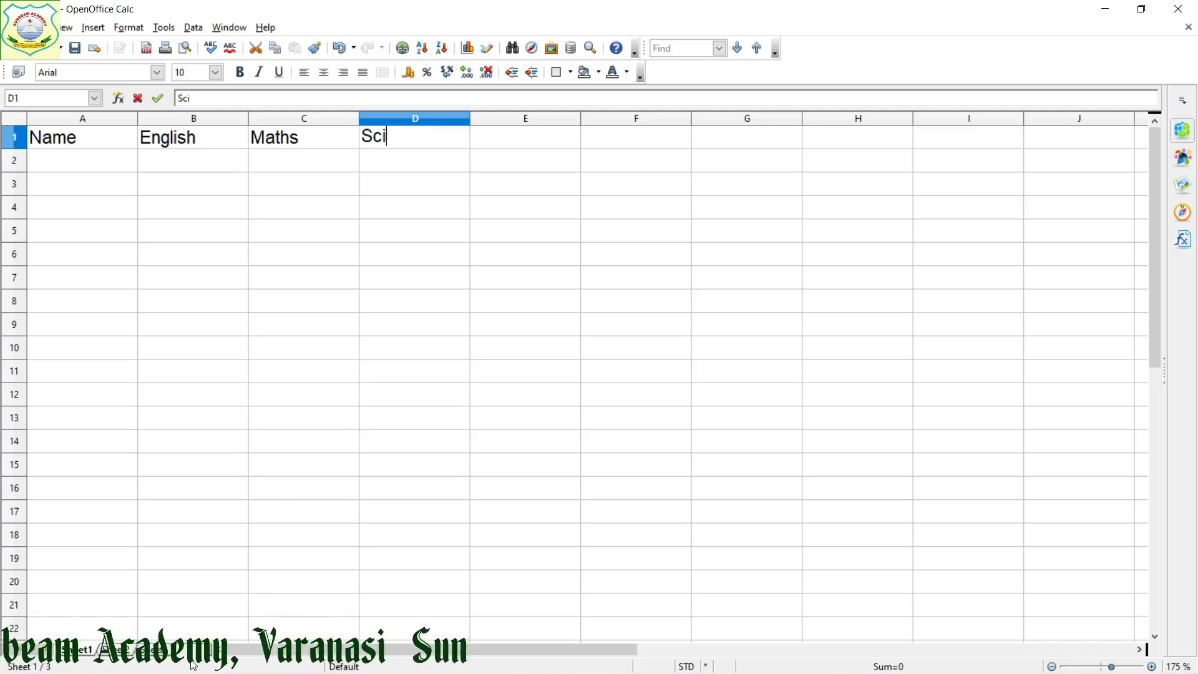
pyautogui.write('ence')
pyautogui.press('Return')
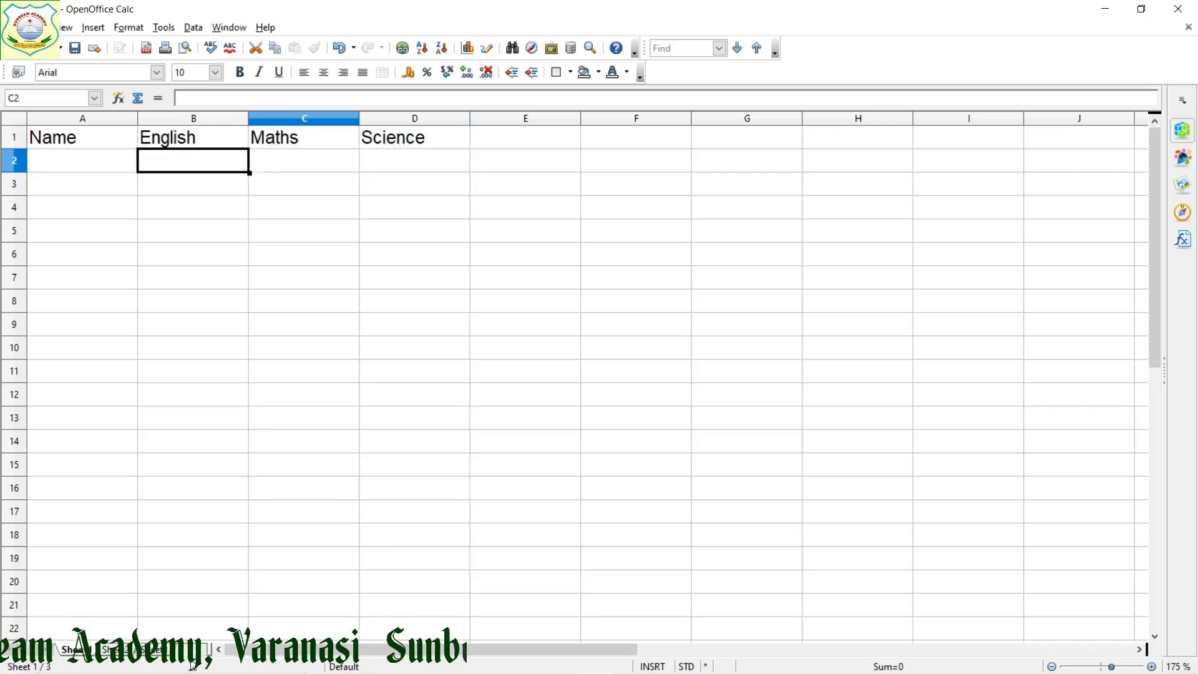
# Fill in the four students' names in A2:A5 under the Name header
pyautogui.press('Left')
pyautogui.write('Ragi')
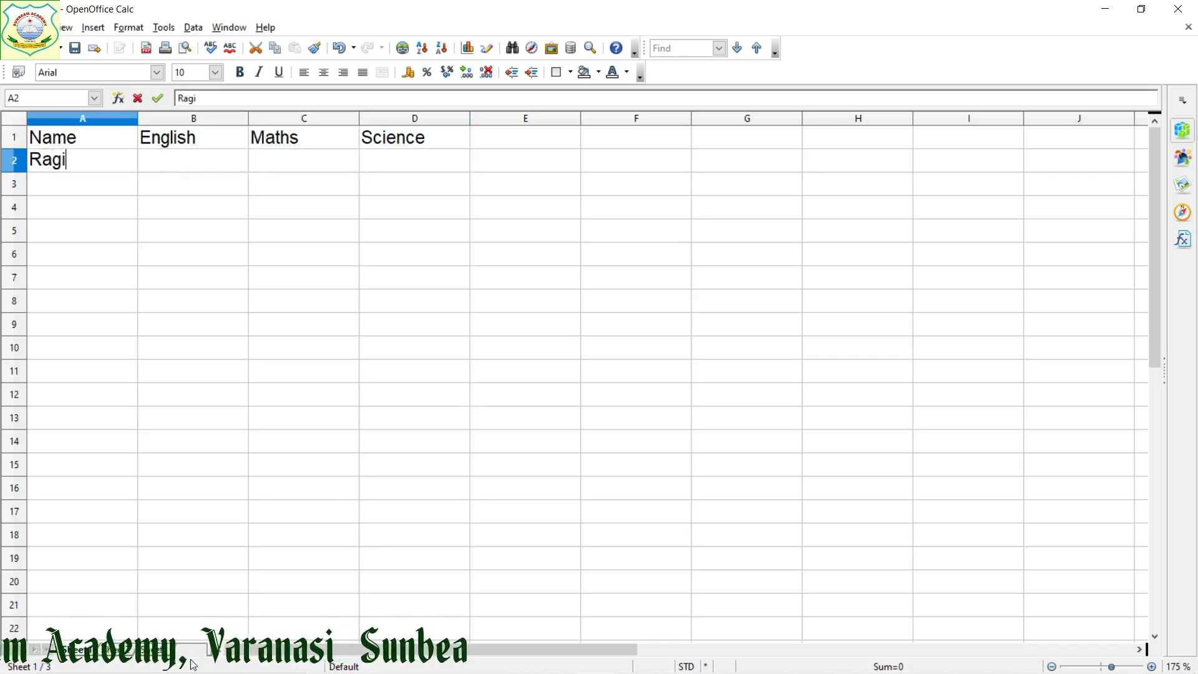
pyautogui.write('ni')
pyautogui.press('Return')
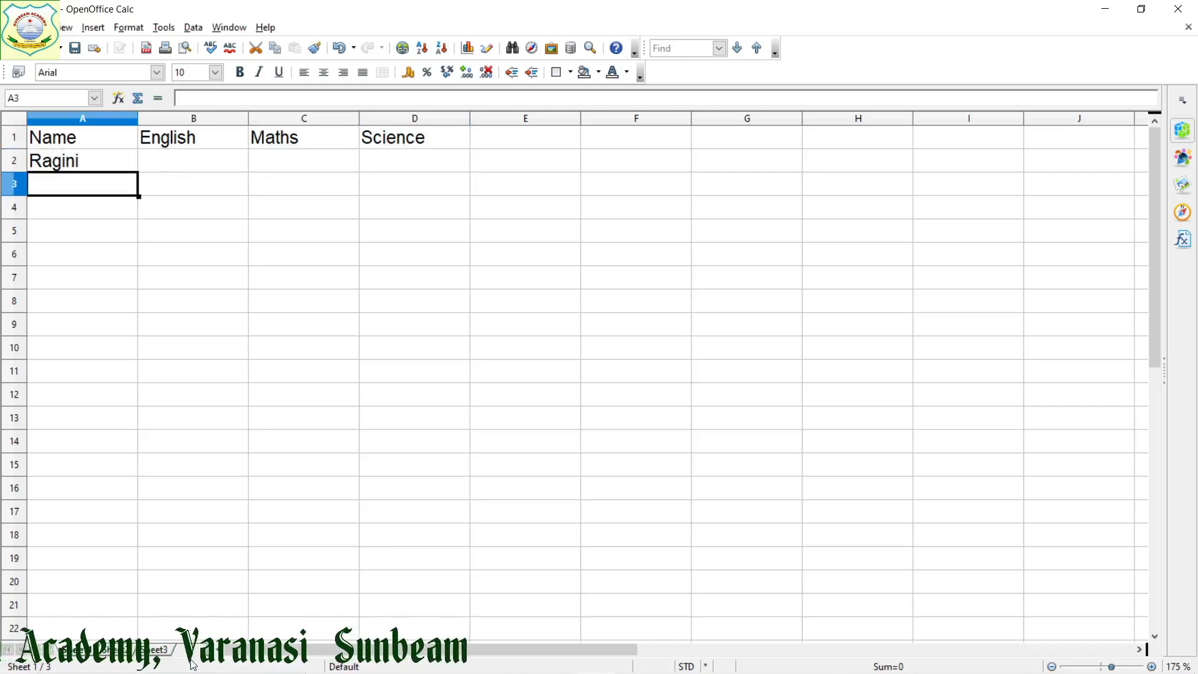
pyautogui.write('Shyam')
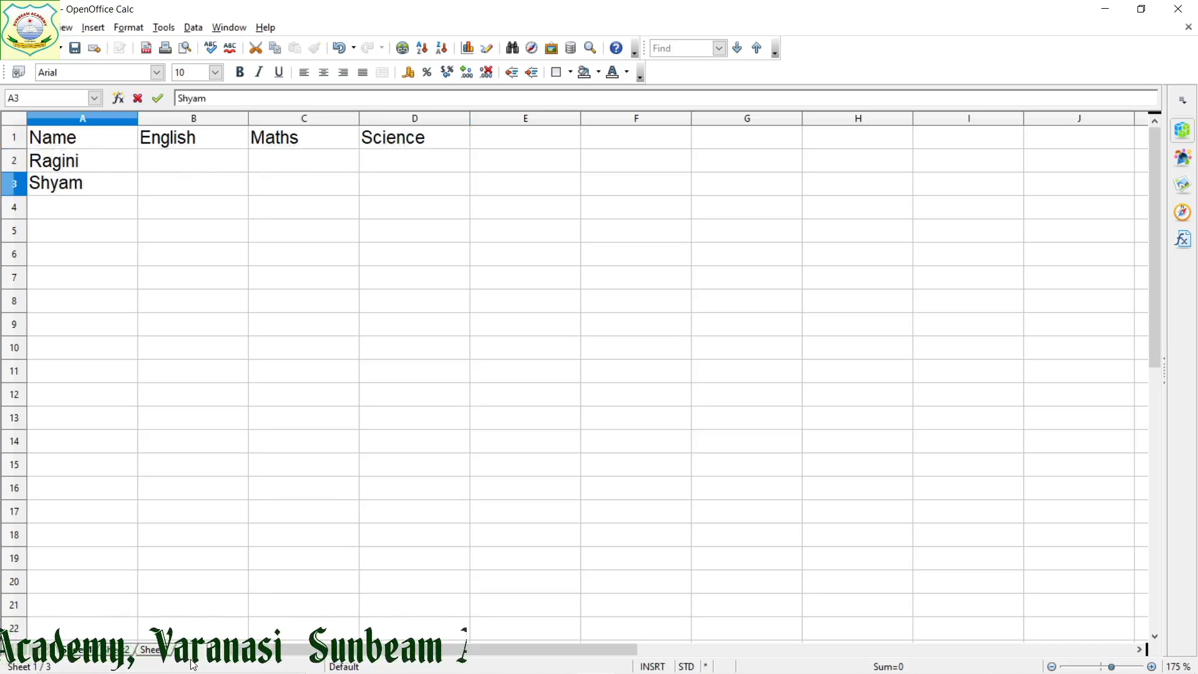
pyautogui.press('Return')
pyautogui.write('Shi')
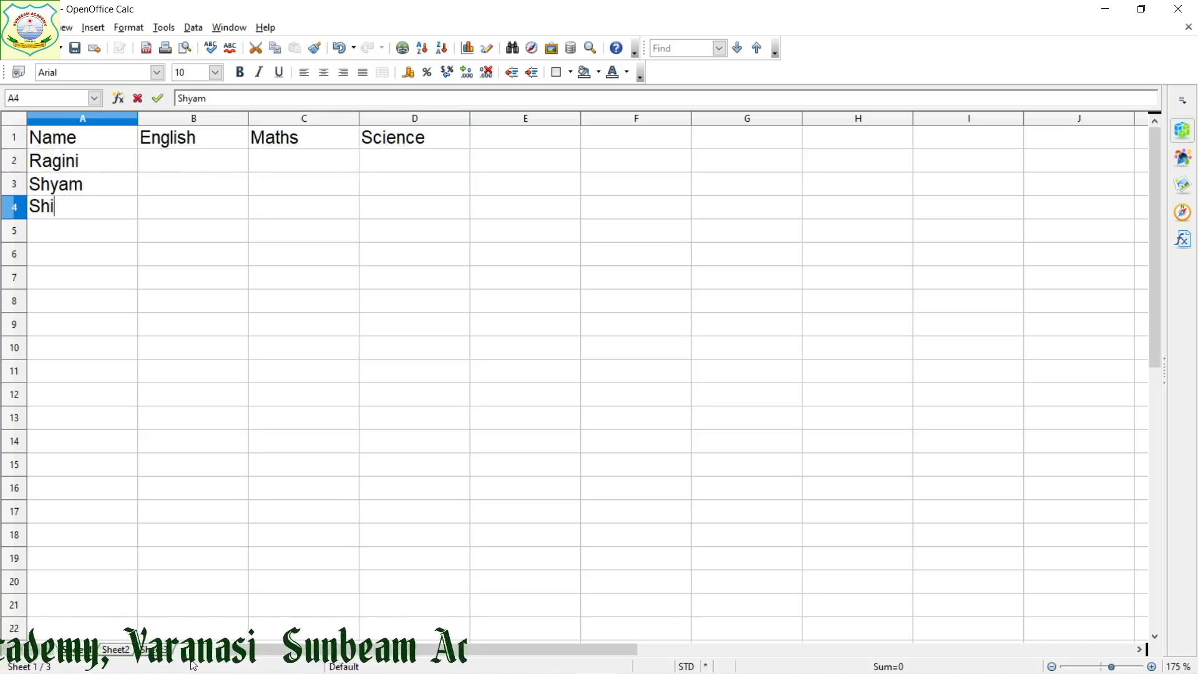
pyautogui.write('rome')
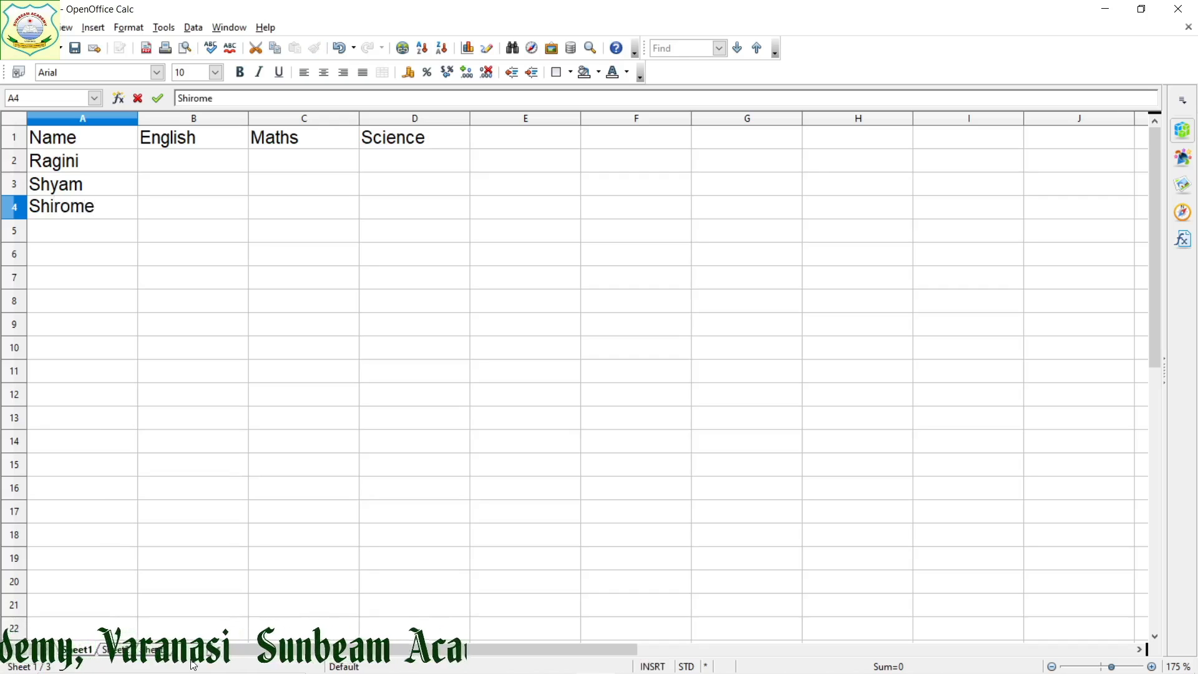
pyautogui.press('Return')
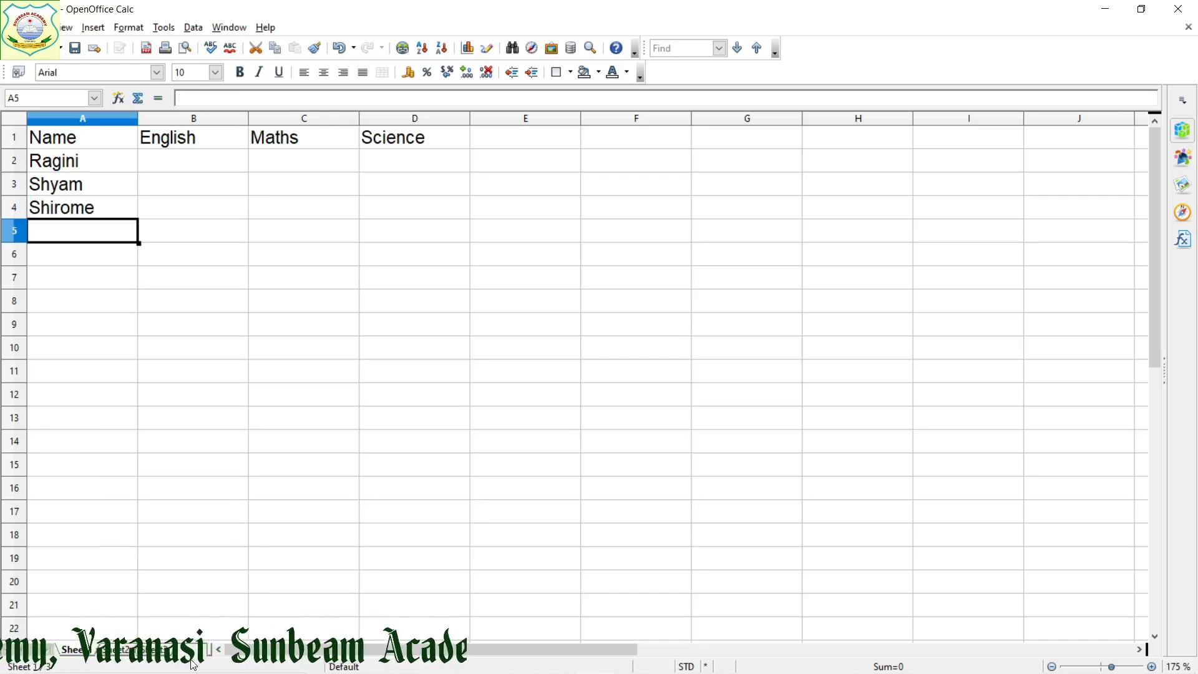
pyautogui.write('Yamoi')
pyautogui.press('BackSpace')
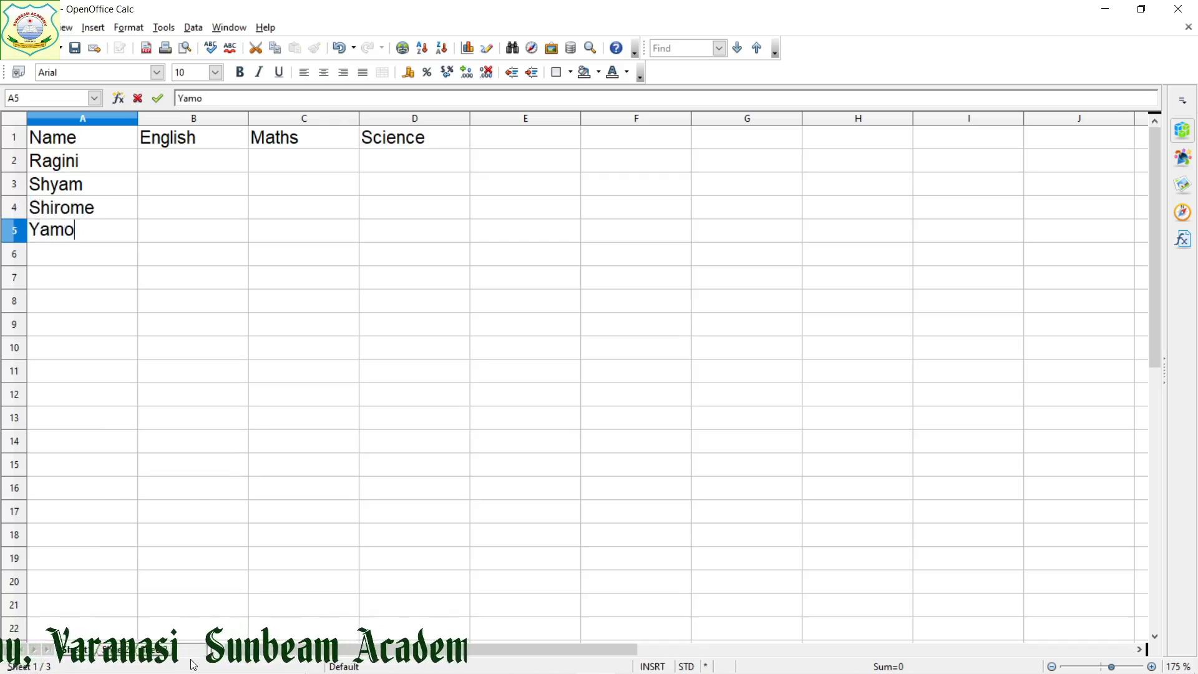
pyautogui.press('BackSpace')
pyautogui.write('ini')
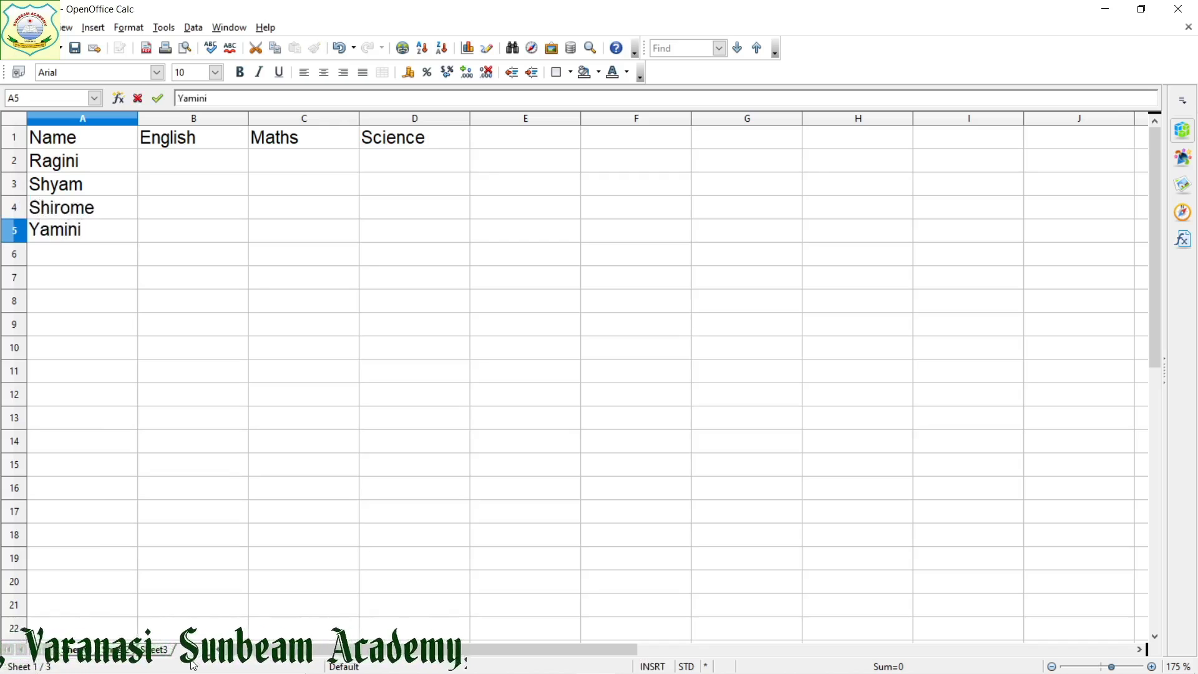
# Enter the English marks 85, 91, 98 and 78 in B2:B5
pyautogui.press('Tab')
pyautogui.press('Up')
pyautogui.press('Up')
pyautogui.press('Up')
pyautogui.write('8')
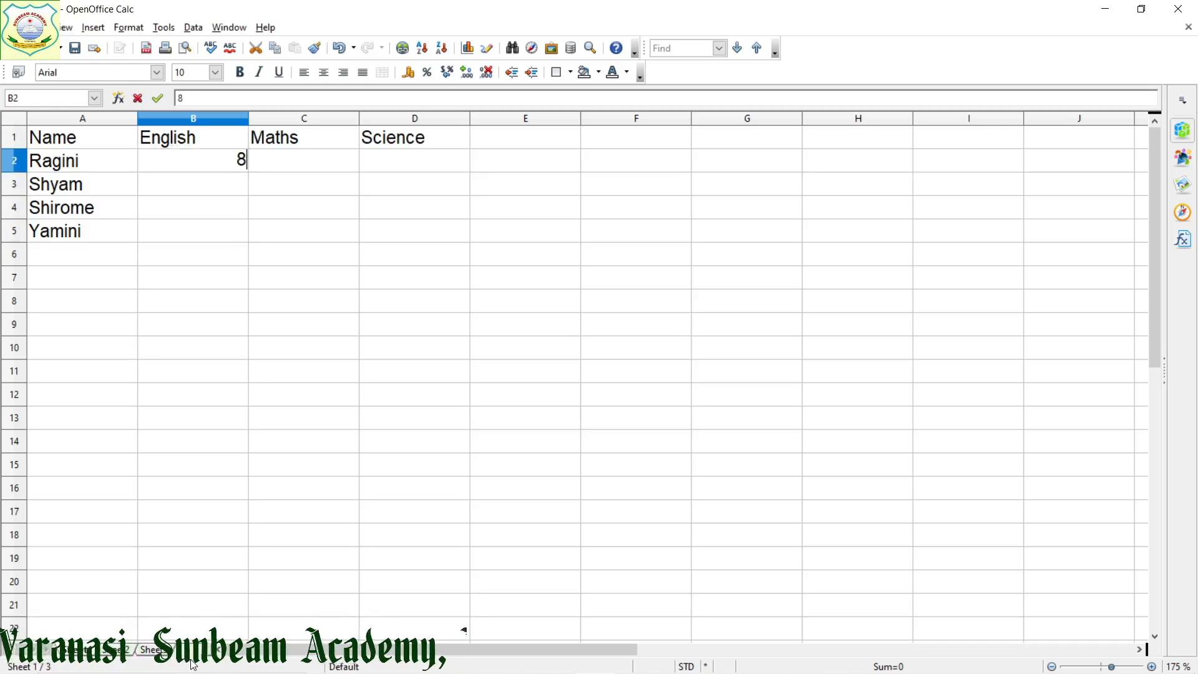
pyautogui.write('5')
pyautogui.press('Return')
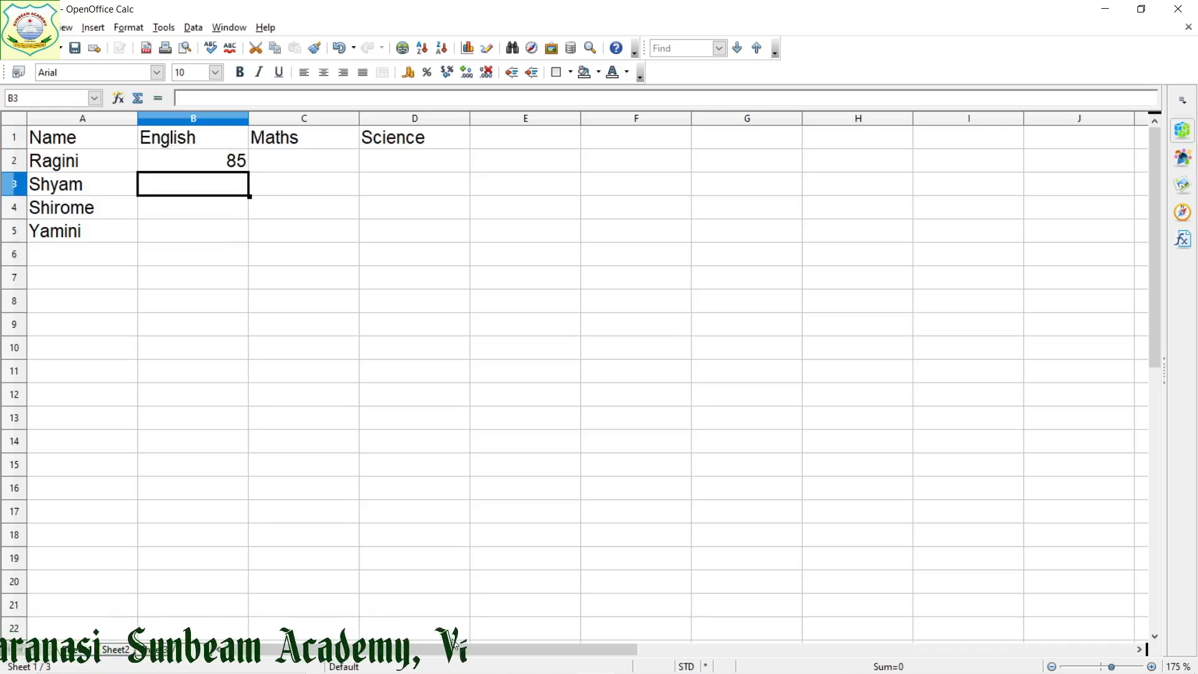
pyautogui.write('91')
pyautogui.press('Return')
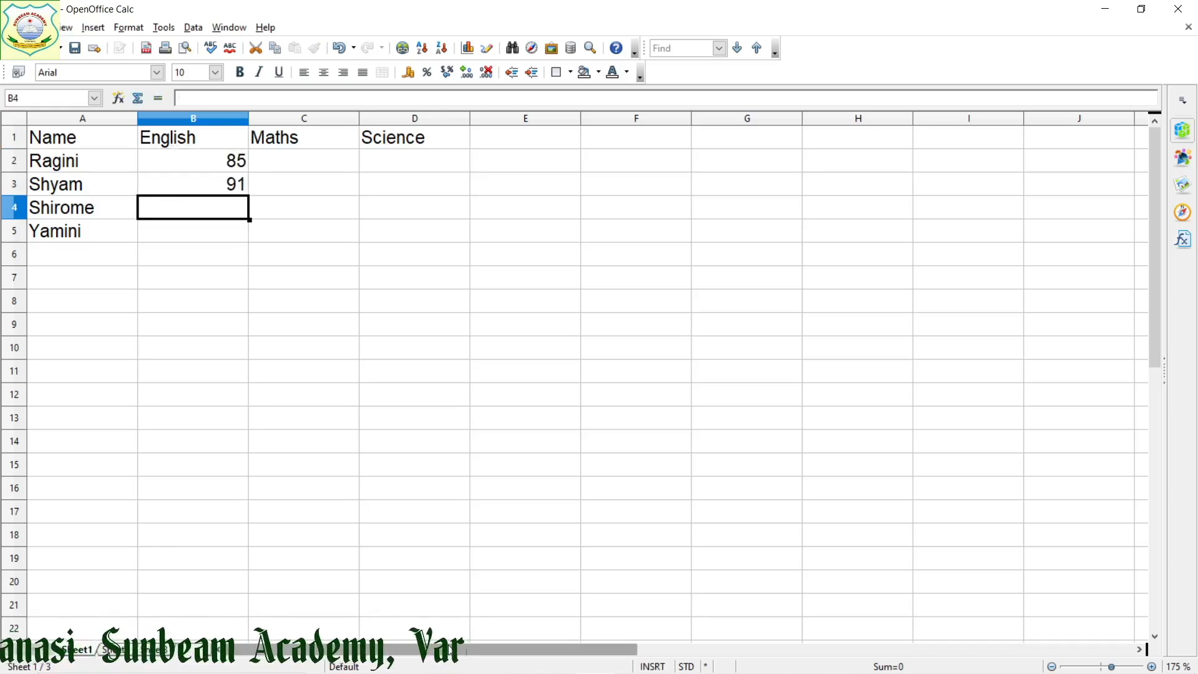
pyautogui.write('9')
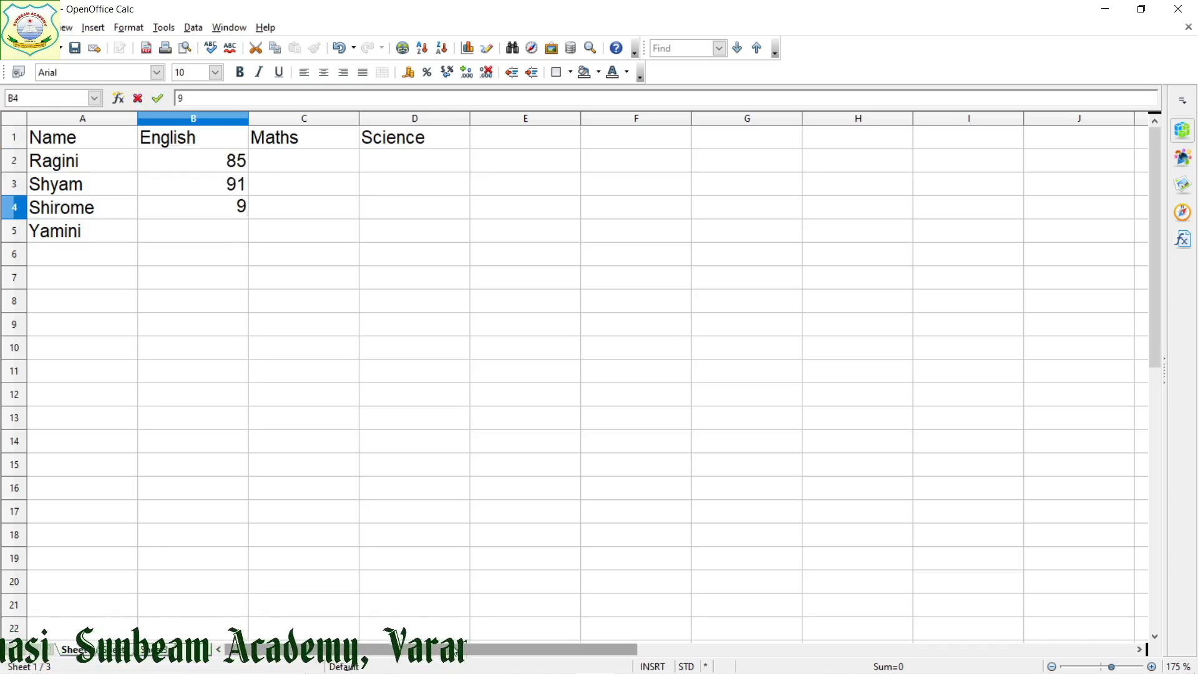
pyautogui.write('8')
pyautogui.press('Return')
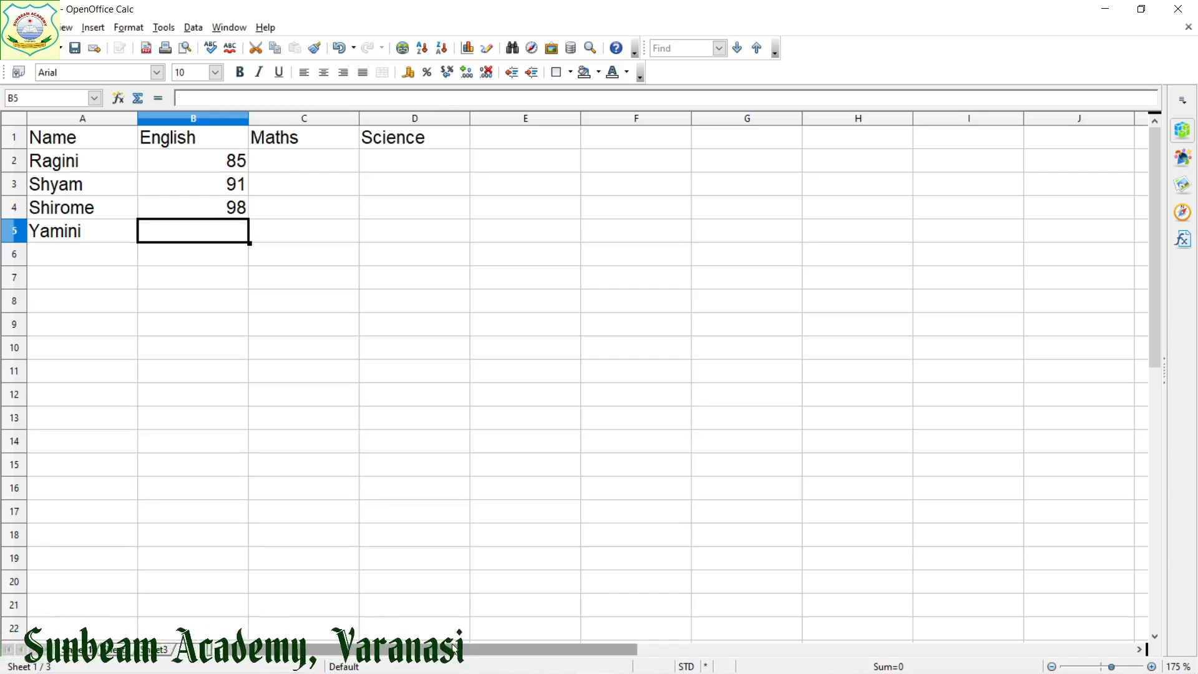
pyautogui.write('78')
pyautogui.press('Tab')
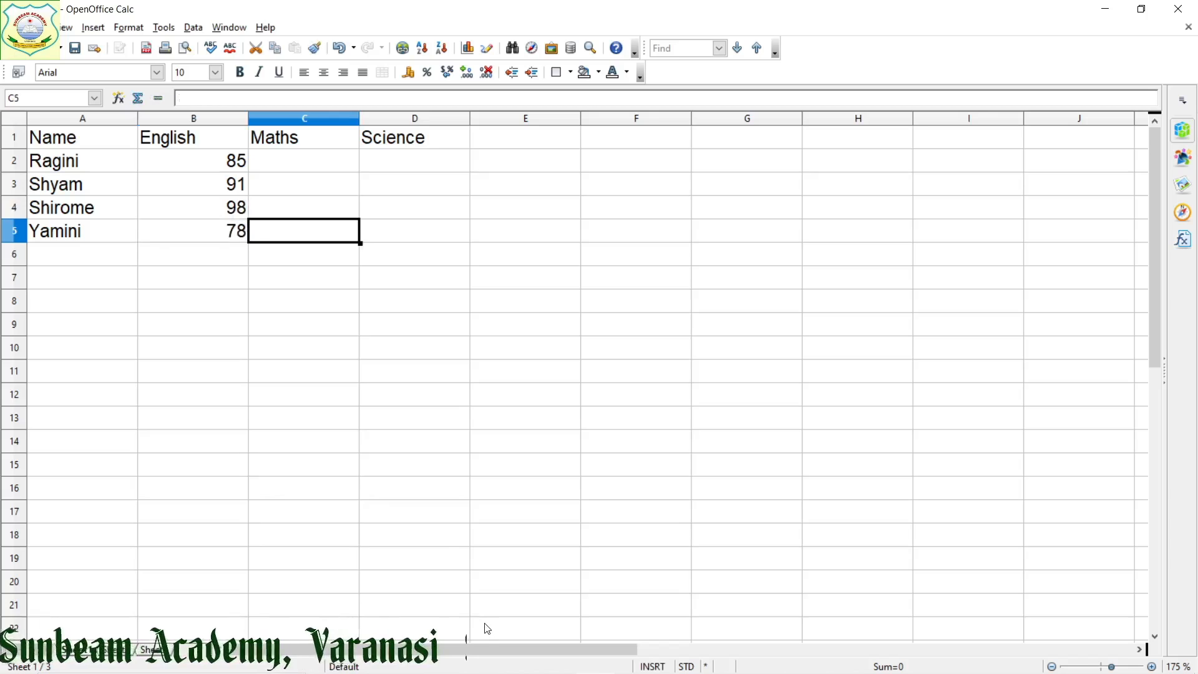
# Enter the Maths marks 95, 88, 93 and 97 in C2:C5
pyautogui.press('Up')
pyautogui.press('Up')
pyautogui.press('Up')
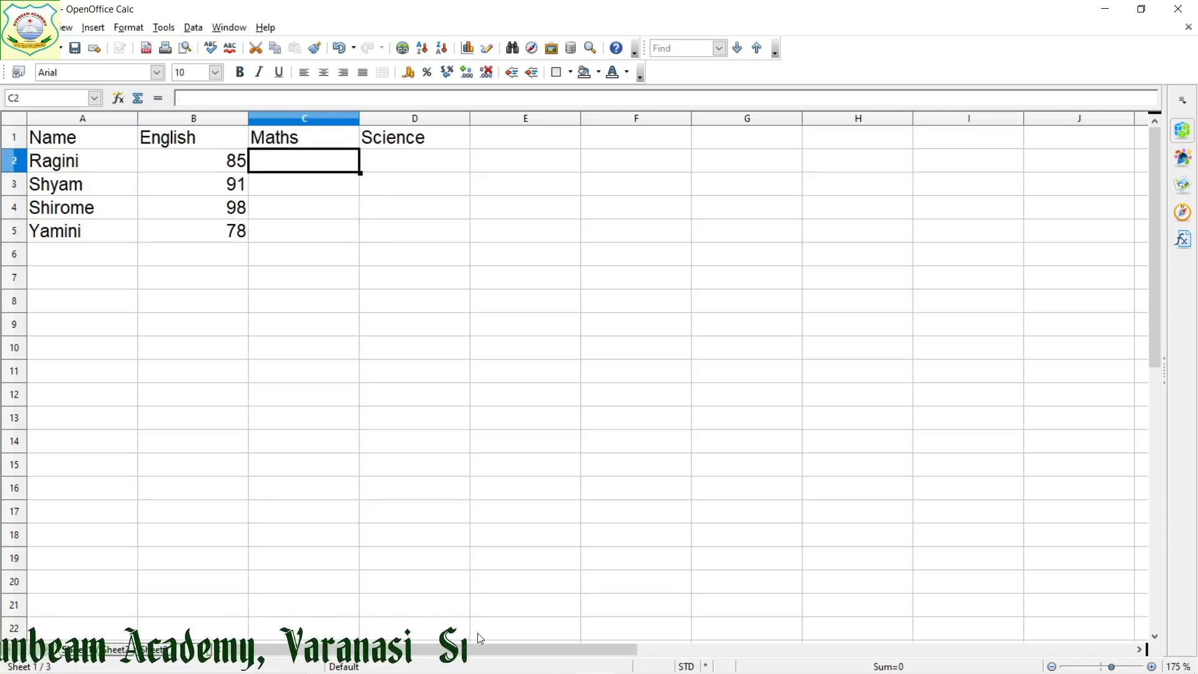
pyautogui.write('95')
pyautogui.press('Return')
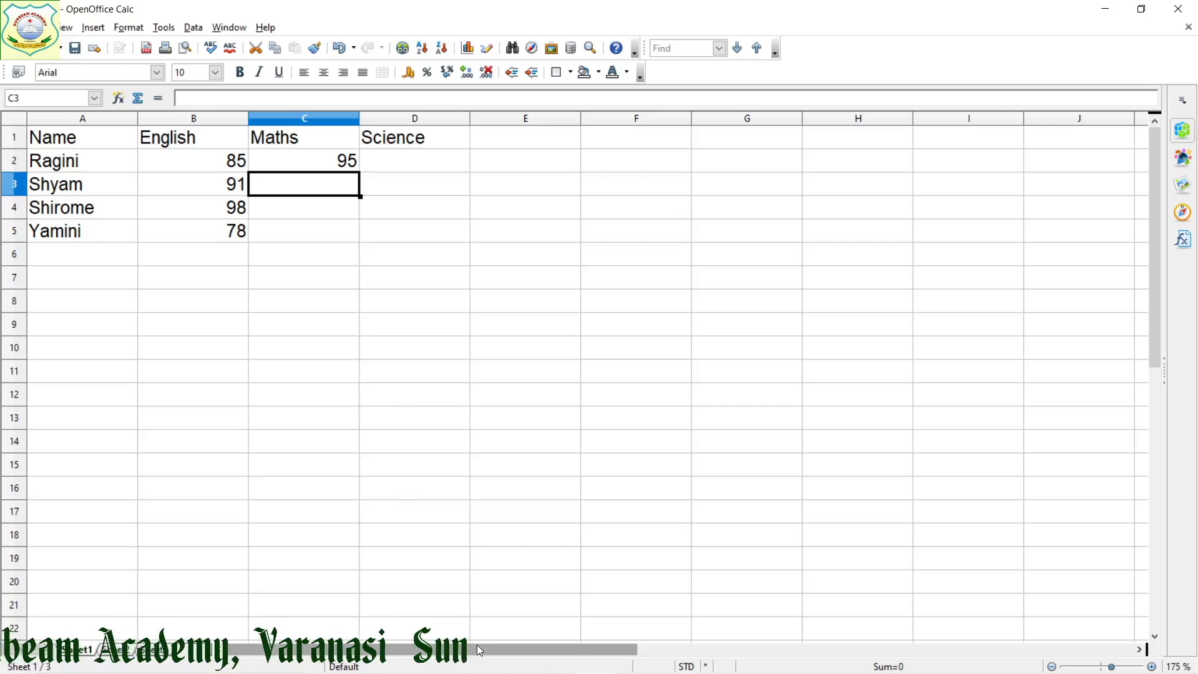
pyautogui.write('88')
pyautogui.press('Return')
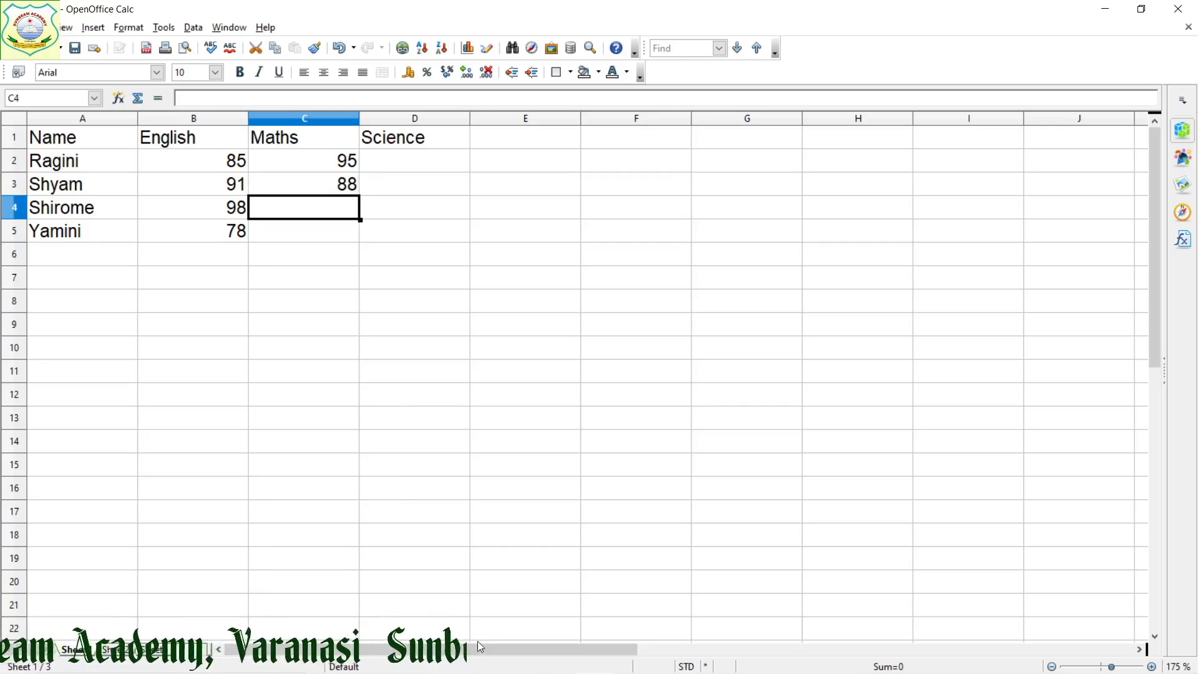
pyautogui.write('93')
pyautogui.press('Return')
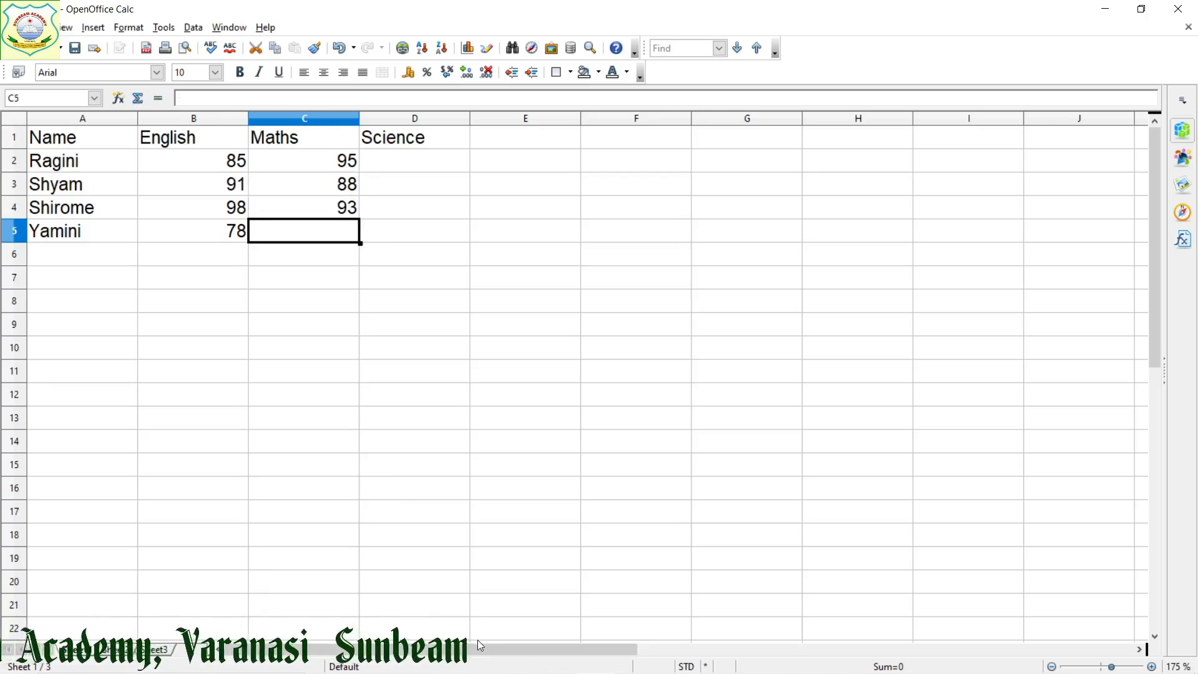
pyautogui.write('97')
pyautogui.press('Tab')
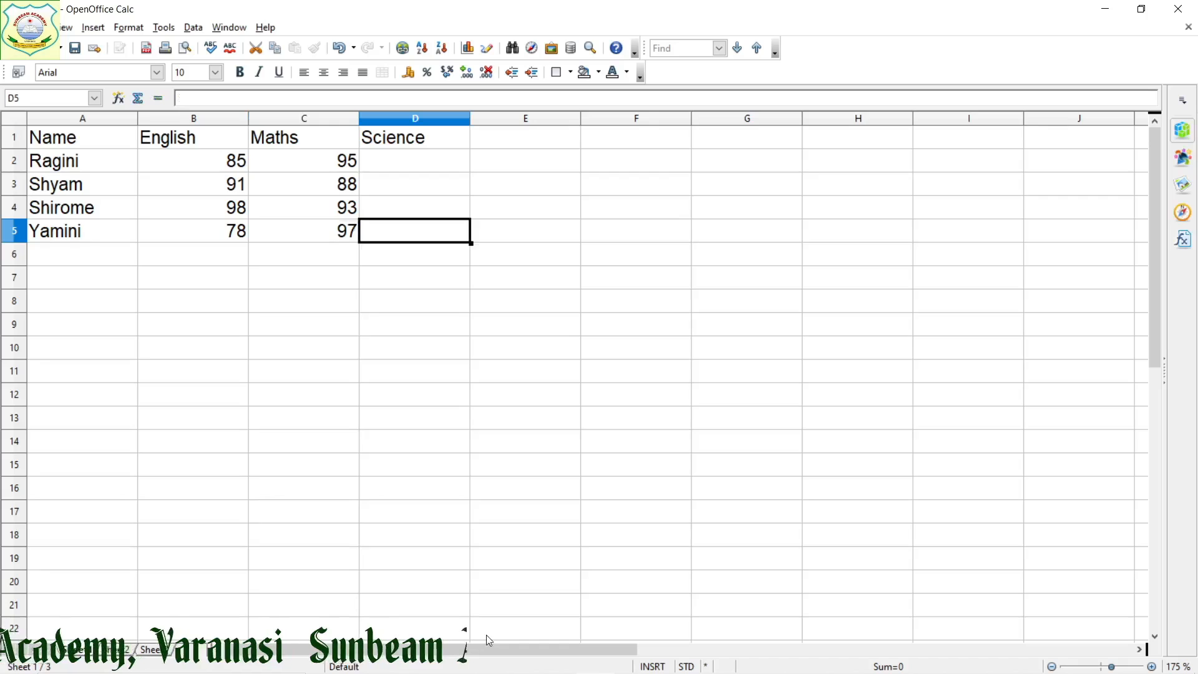
# Enter the Science marks 99, 95, 80 and 86 in D2:D5
pyautogui.press('Up')
pyautogui.press('Up')
pyautogui.press('Up')
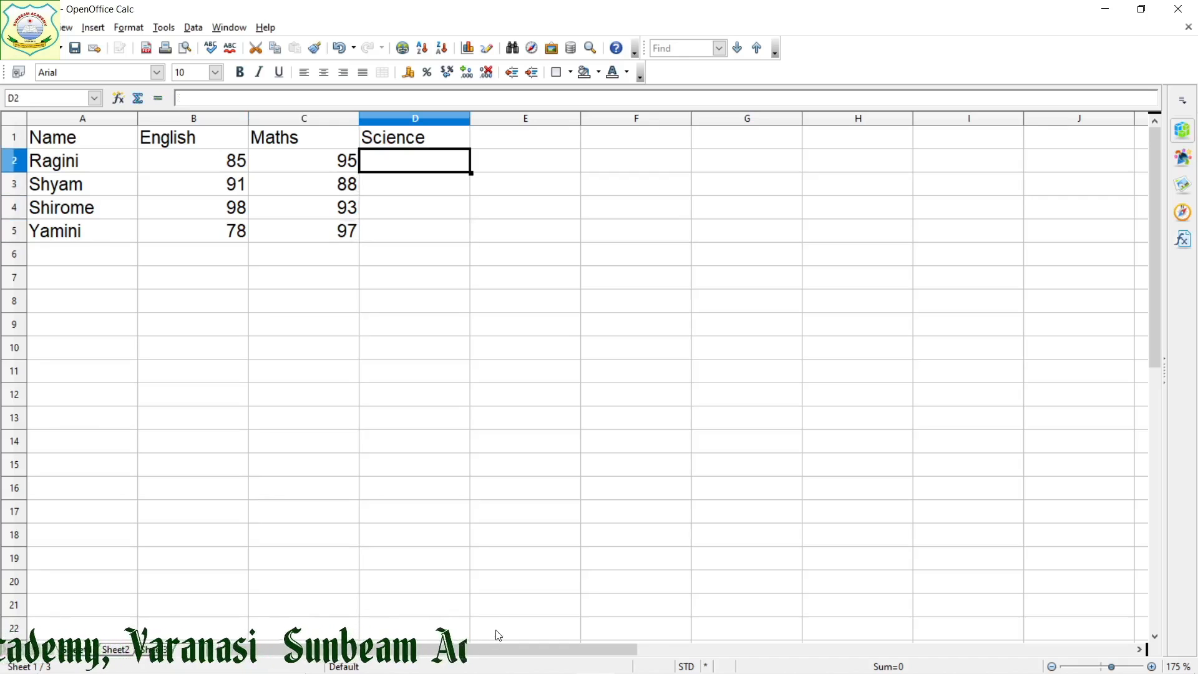
pyautogui.write('99')
pyautogui.press('Return')
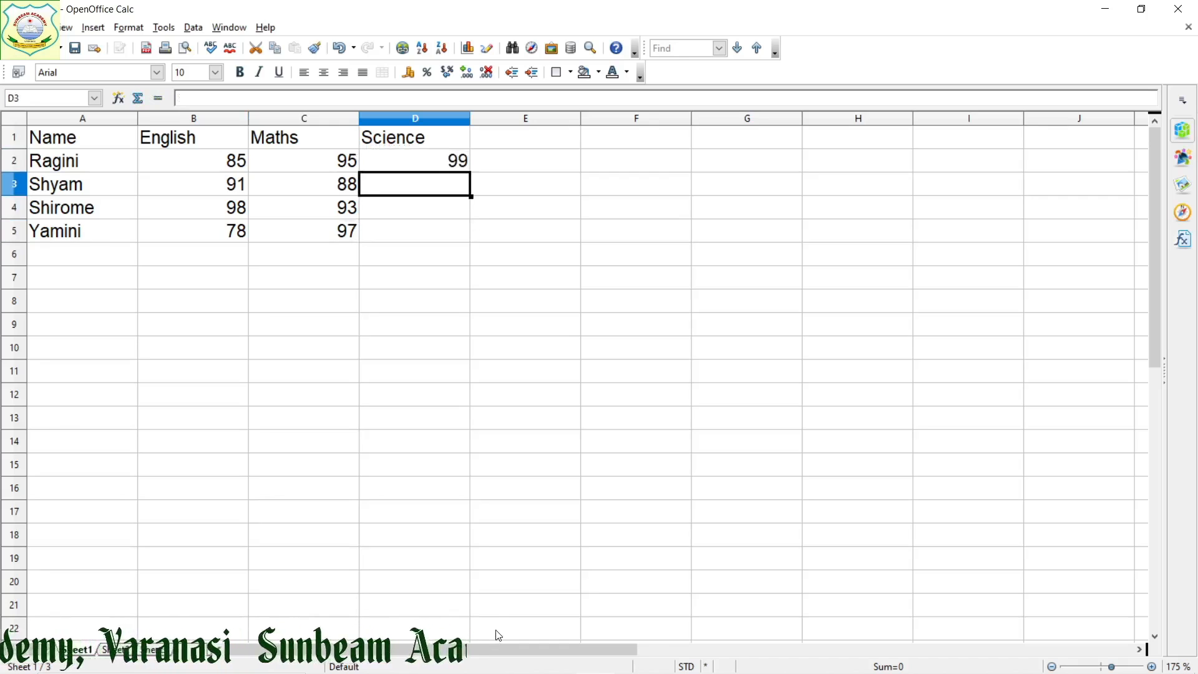
pyautogui.write('9')
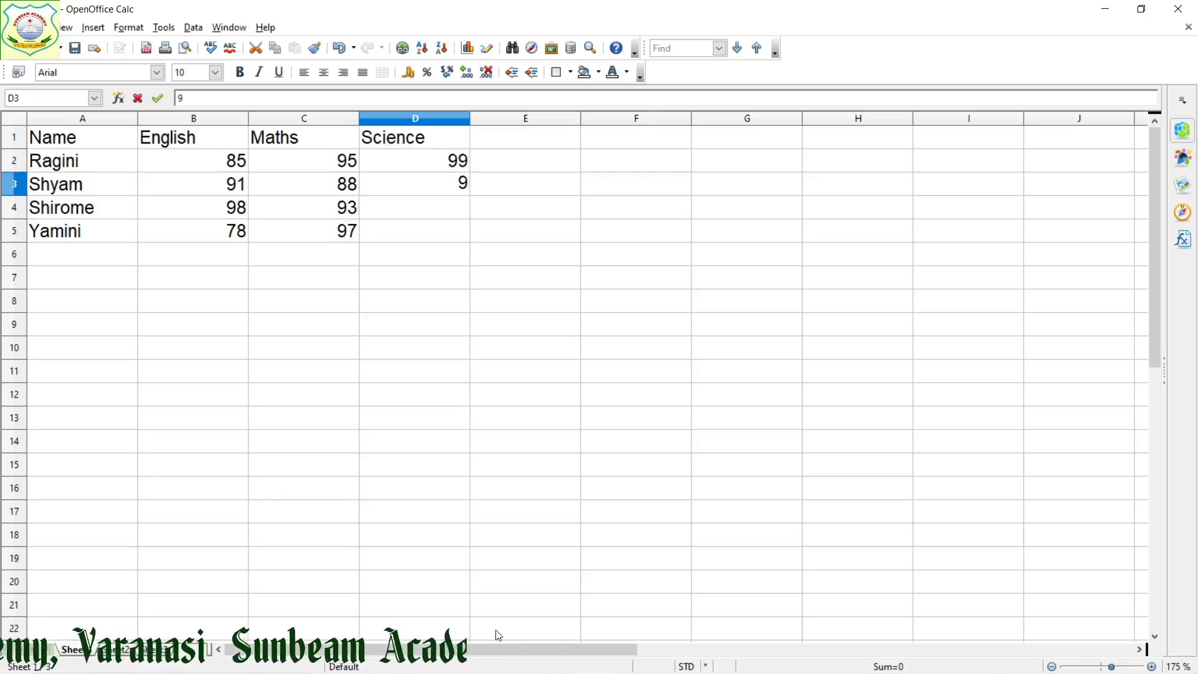
pyautogui.write('5')
pyautogui.press('Return')
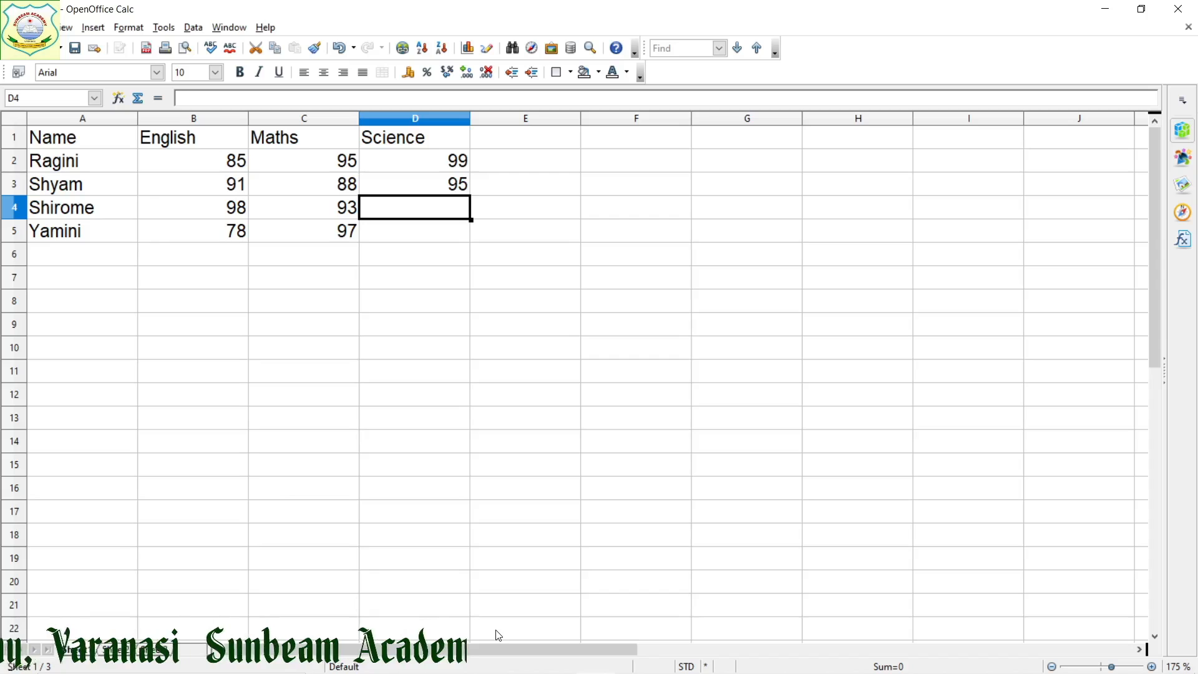
pyautogui.write('80')
pyautogui.press('Return')
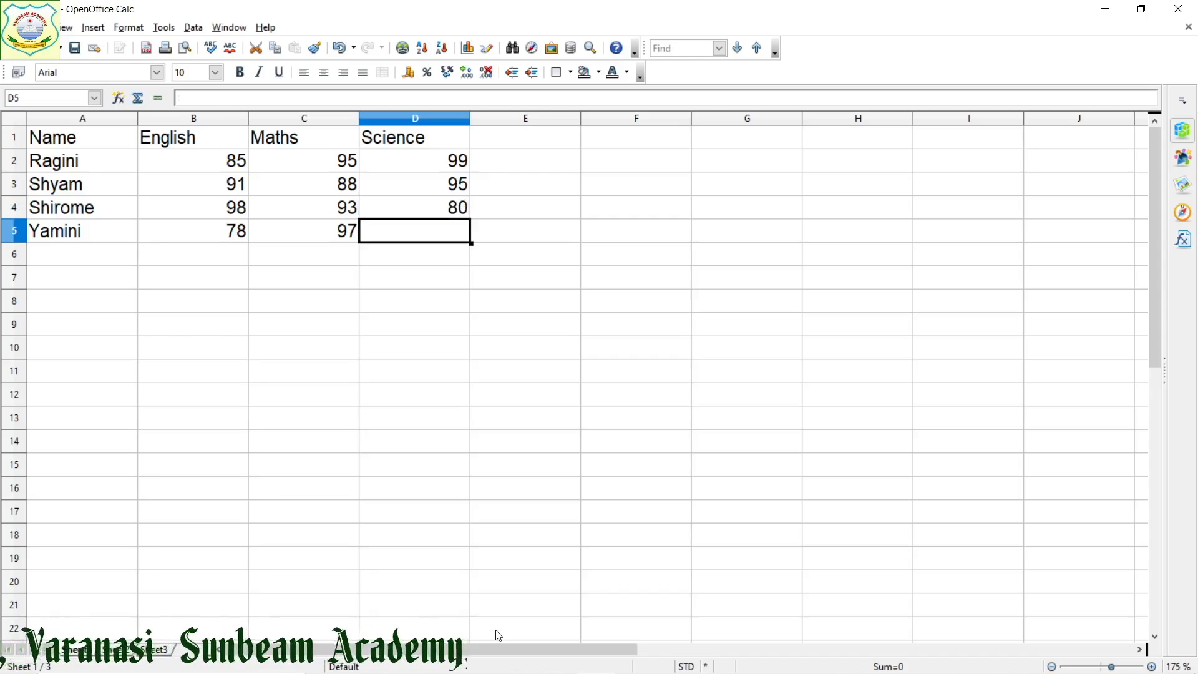
pyautogui.write('86')
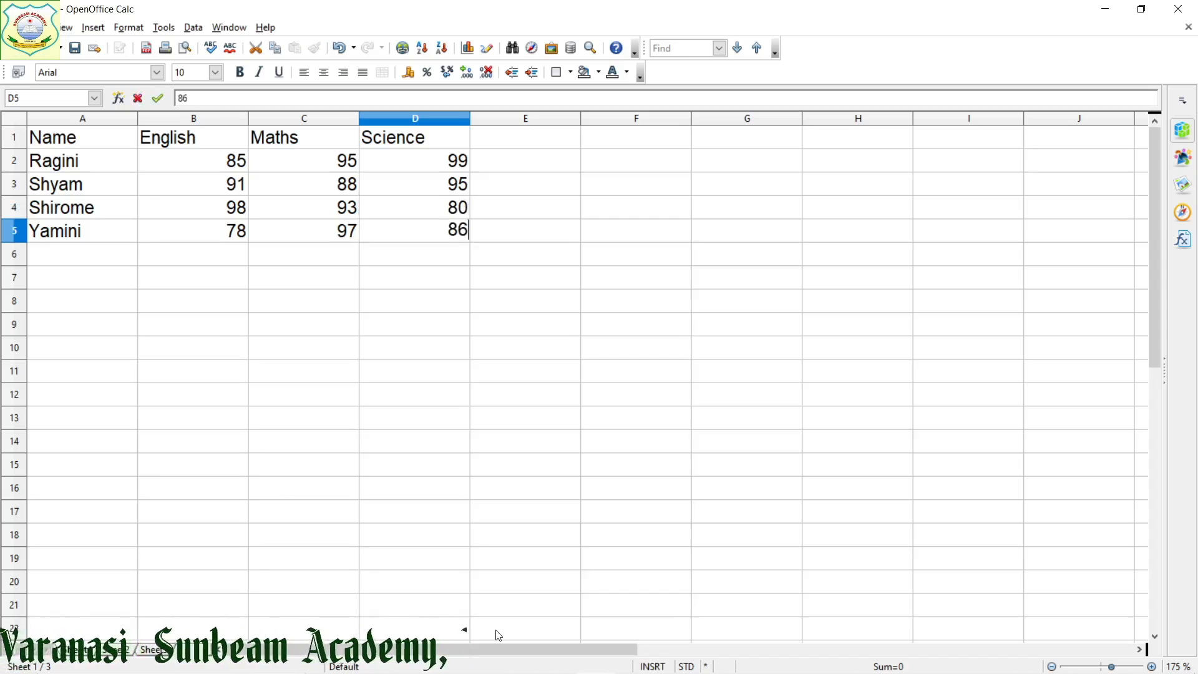
pyautogui.press('Tab')
# Select the whole marks table A1:D5 and start inserting a chart from it
pyautogui.press('Up')
pyautogui.press('Up')
pyautogui.press('Up')
pyautogui.press('Up')
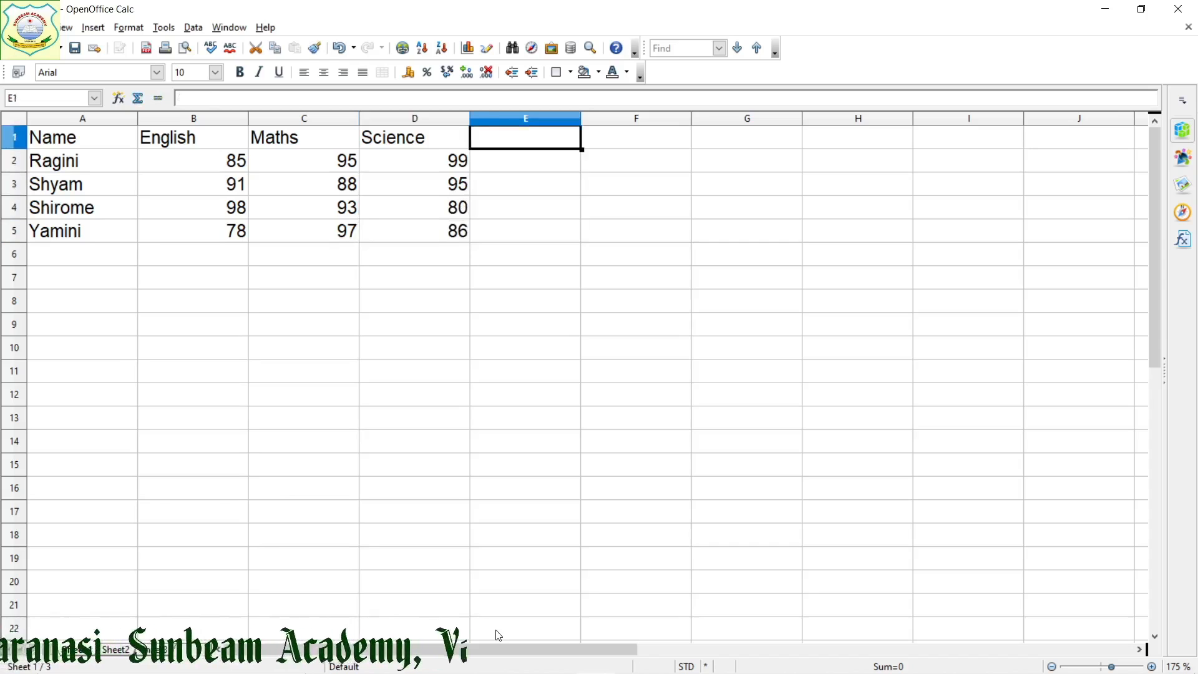
pyautogui.press('Left')
pyautogui.press('Left')
pyautogui.press('Left')
pyautogui.press('Left')
pyautogui.hotkey('shift', 'Right')
pyautogui.hotkey('shift', 'Right')
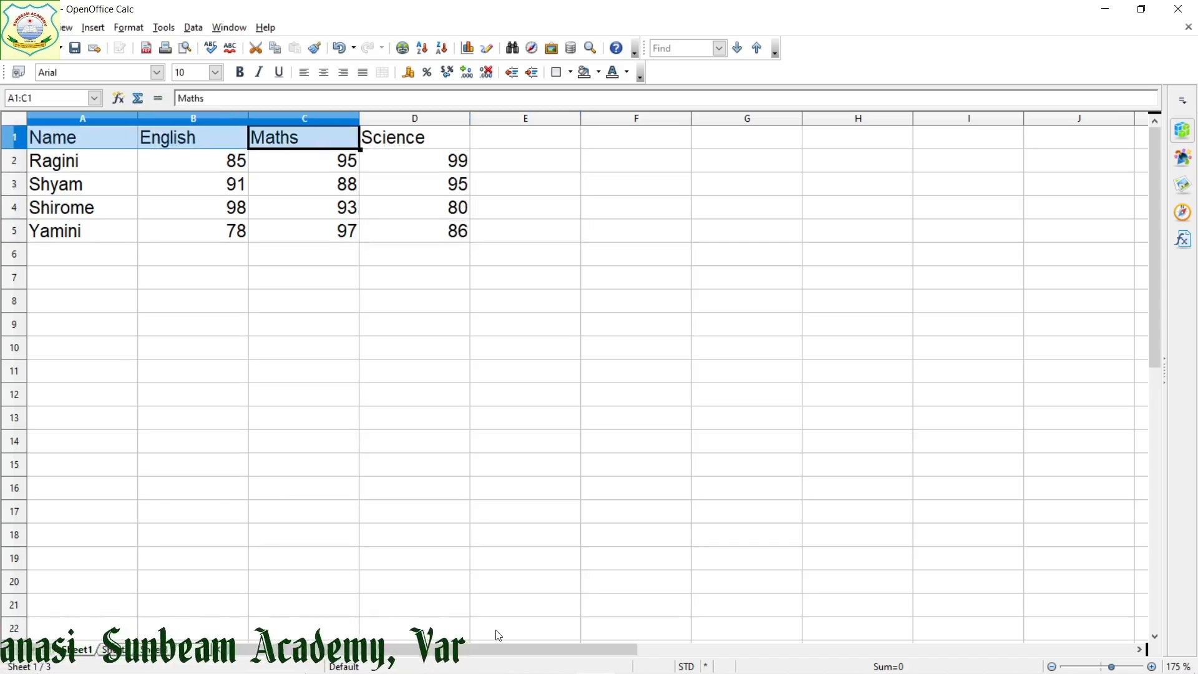
pyautogui.hotkey('shift', 'Right')
pyautogui.hotkey('shift', 'Down')
pyautogui.hotkey('shift', 'Down')
pyautogui.hotkey('shift', 'Down')
pyautogui.hotkey('shift', 'Down')
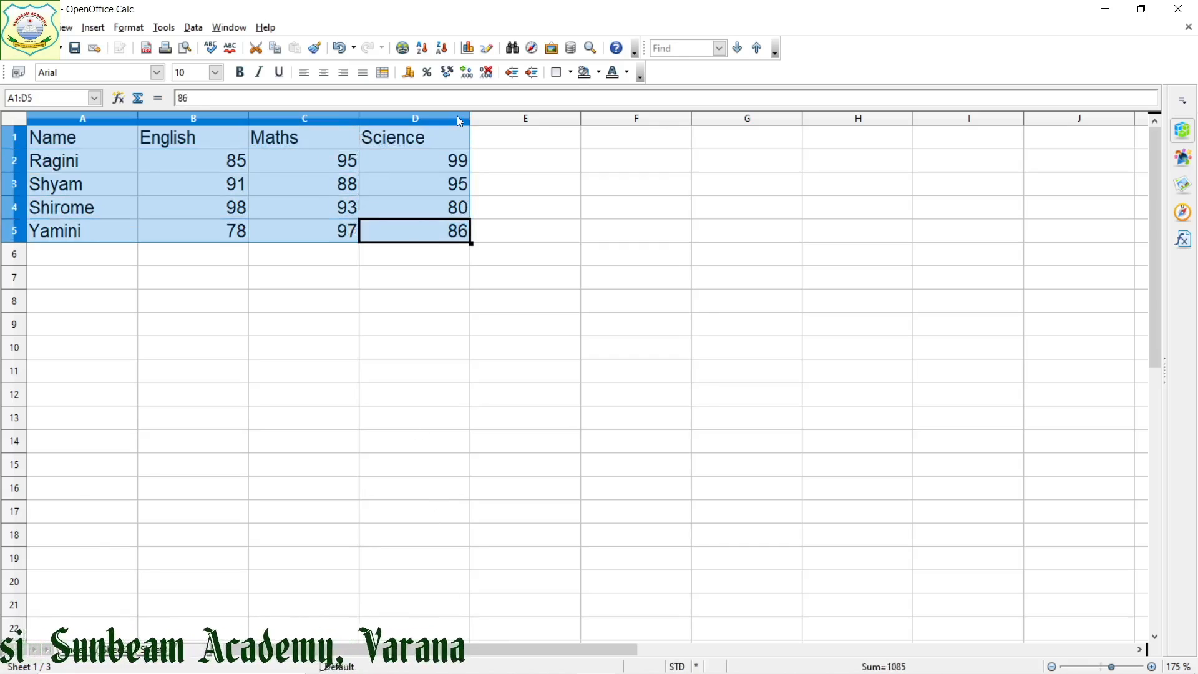
pyautogui.click(468, 48)
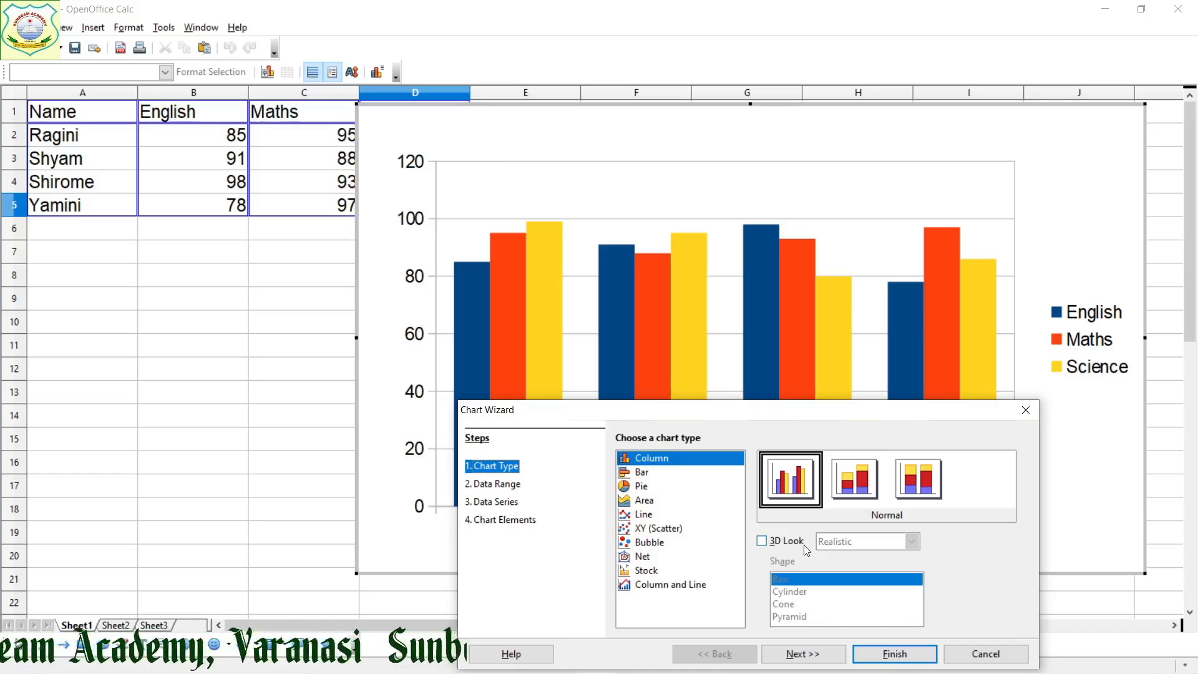
# Keep the normal column type and the data range, and review the Maths and Science data series before proceeding to the chart elements
pyautogui.click(813, 655)
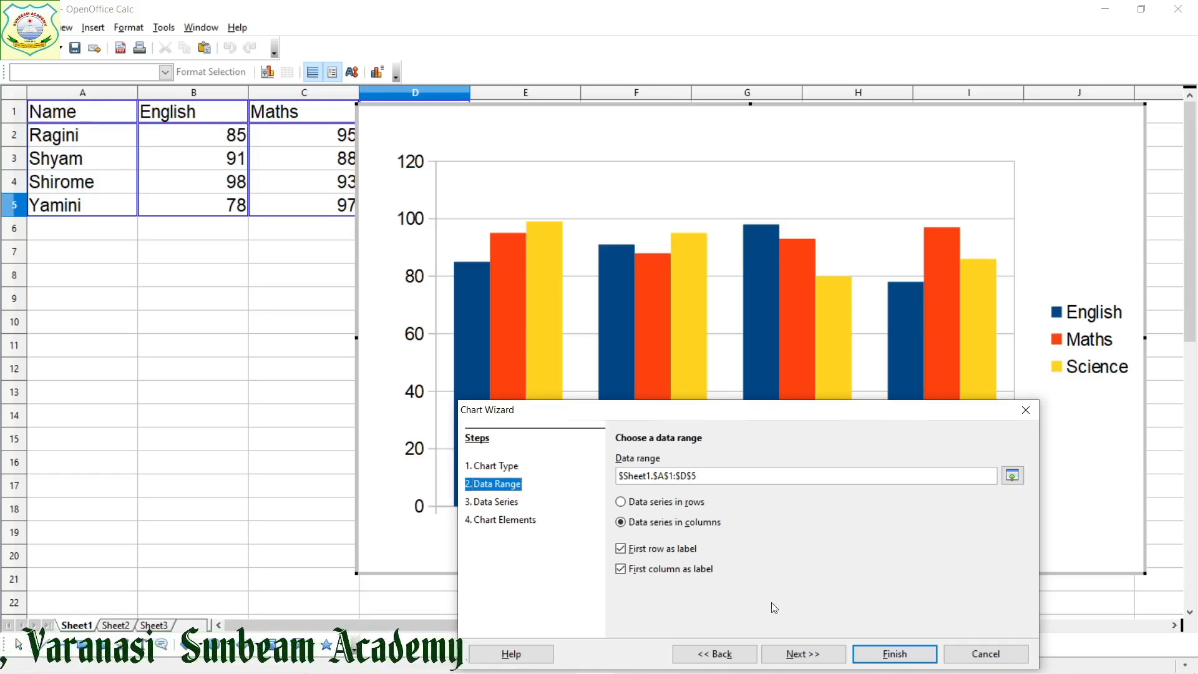
pyautogui.click(791, 660)
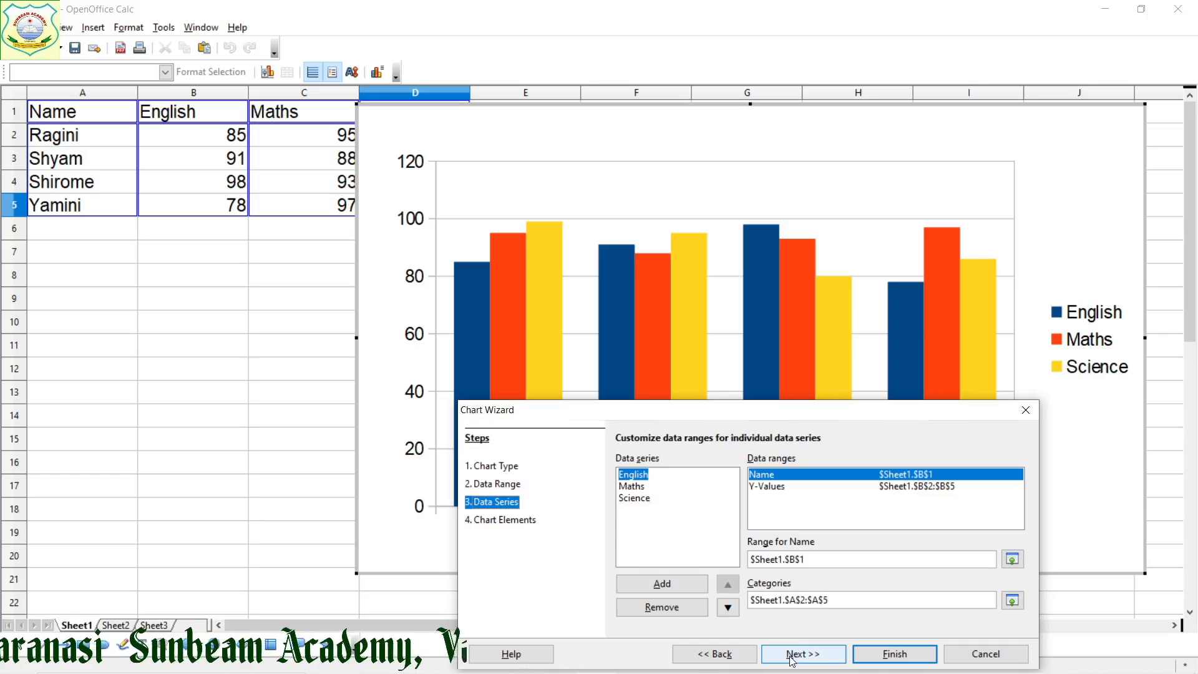
pyautogui.click(642, 487)
pyautogui.click(641, 499)
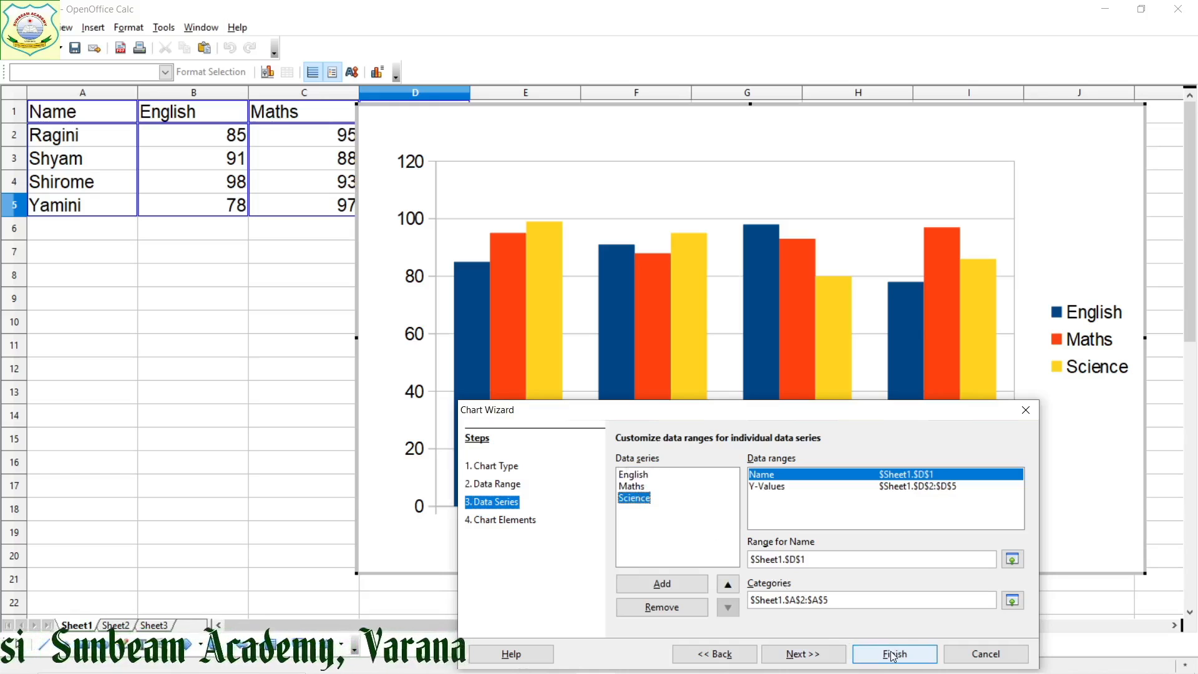
pyautogui.click(822, 655)
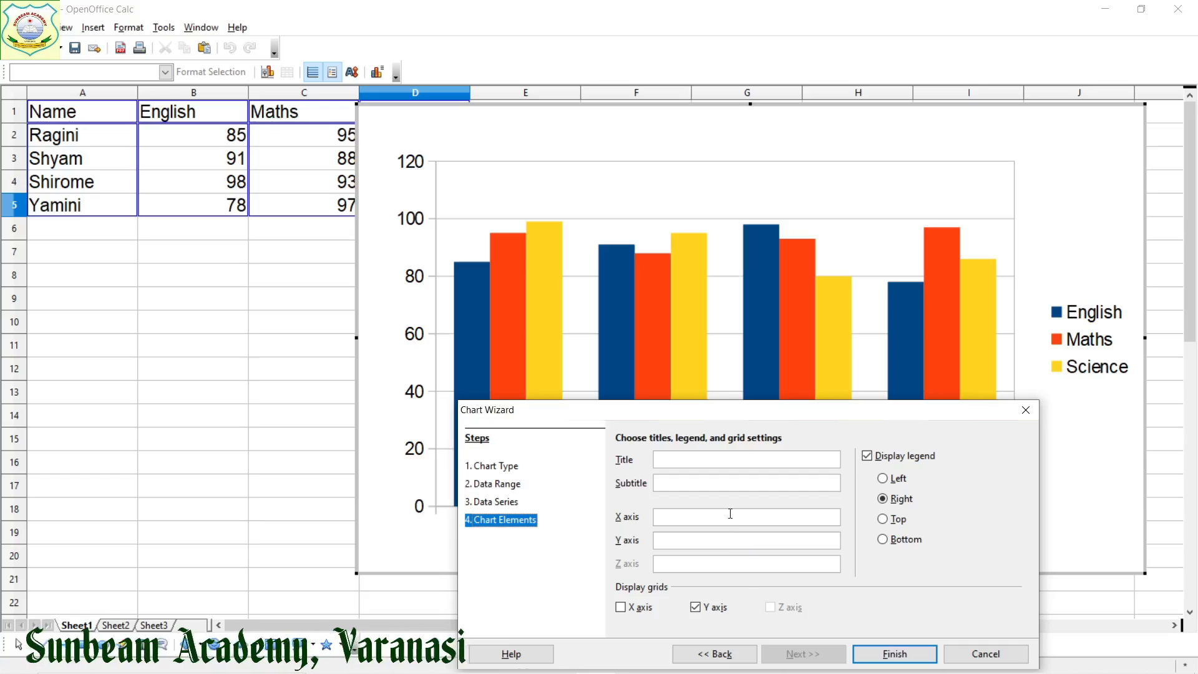
# Give the chart the title Comparative study and the subtitle (Class IX)
pyautogui.click(709, 460)
pyautogui.write('Co')
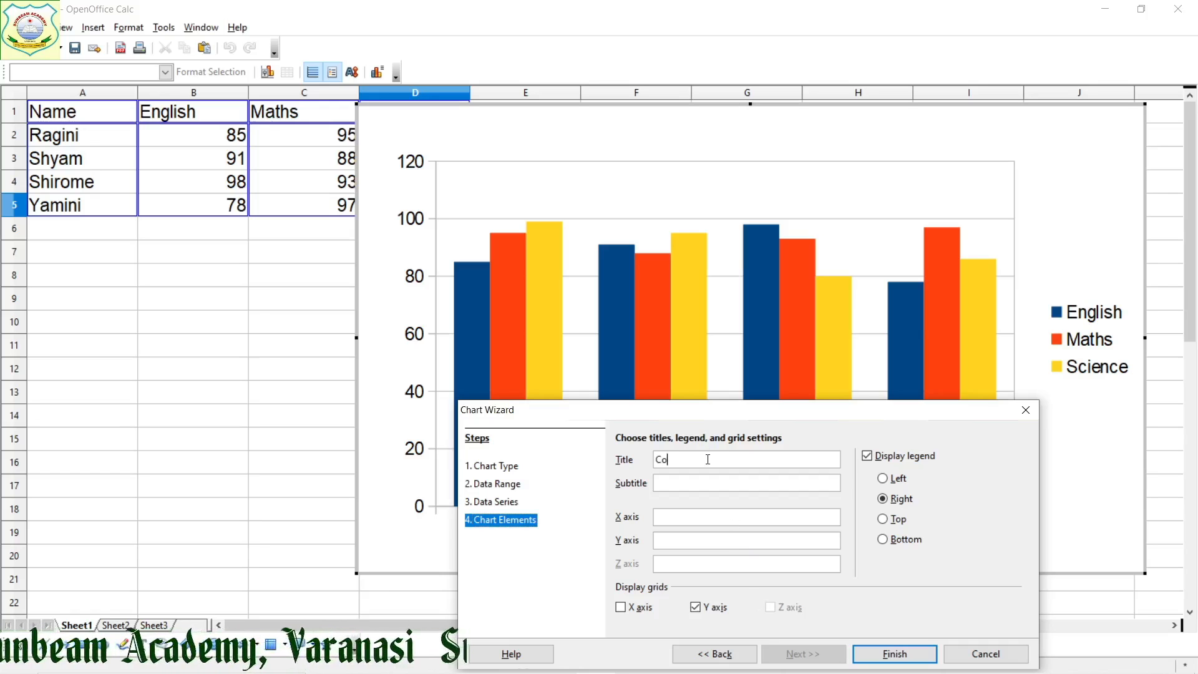
pyautogui.write('mparati')
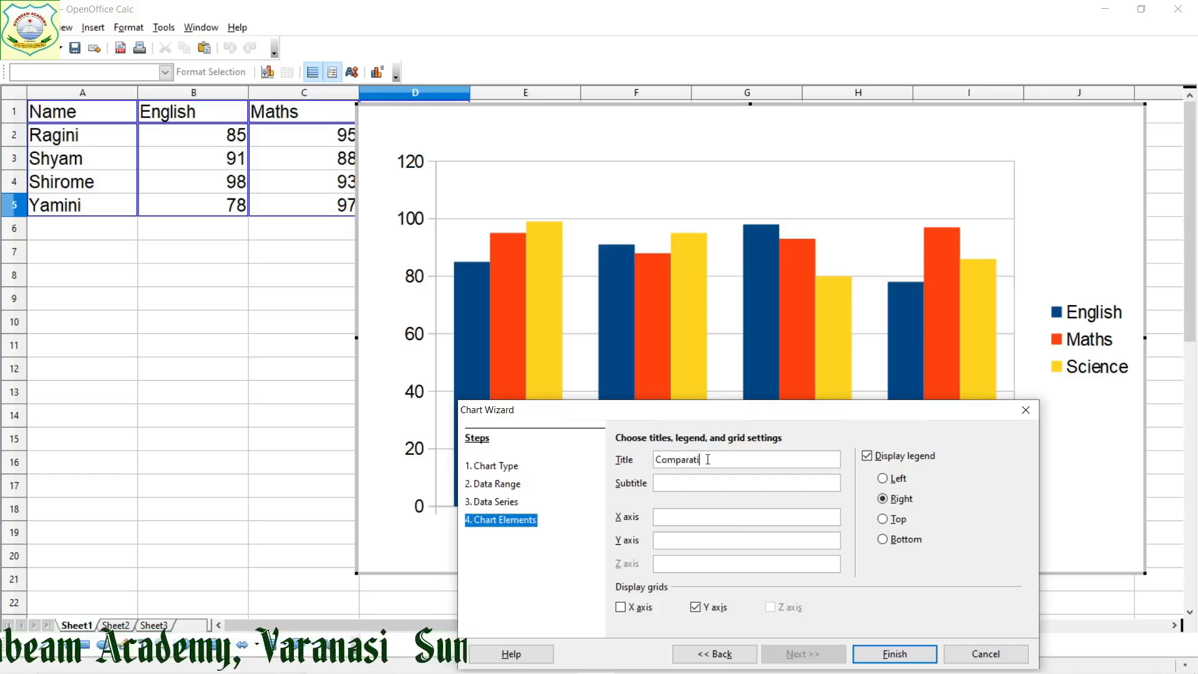
pyautogui.write('ve study')
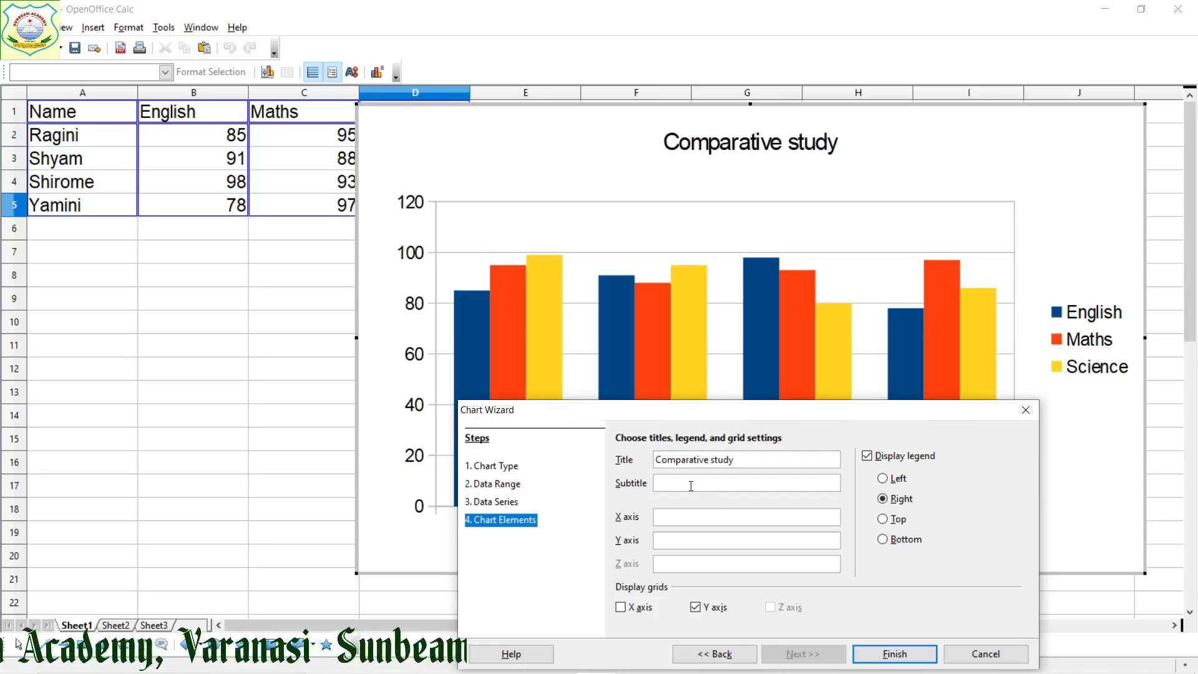
pyautogui.click(691, 486)
pyautogui.write('(')
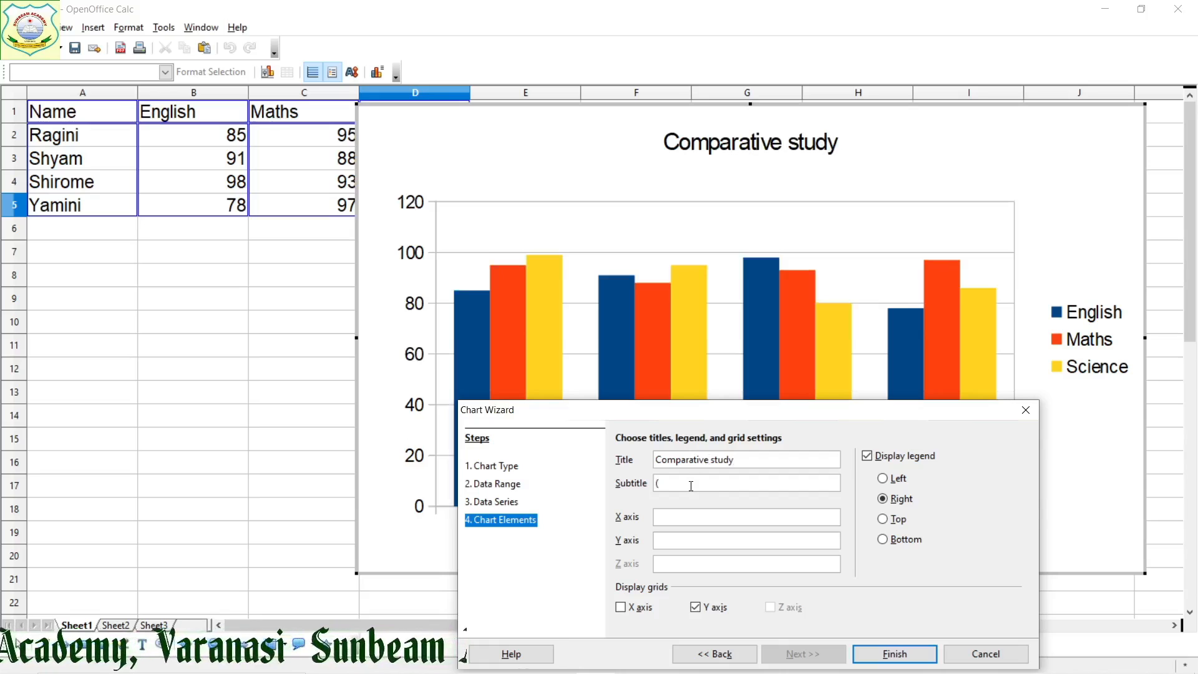
pyautogui.write('C')
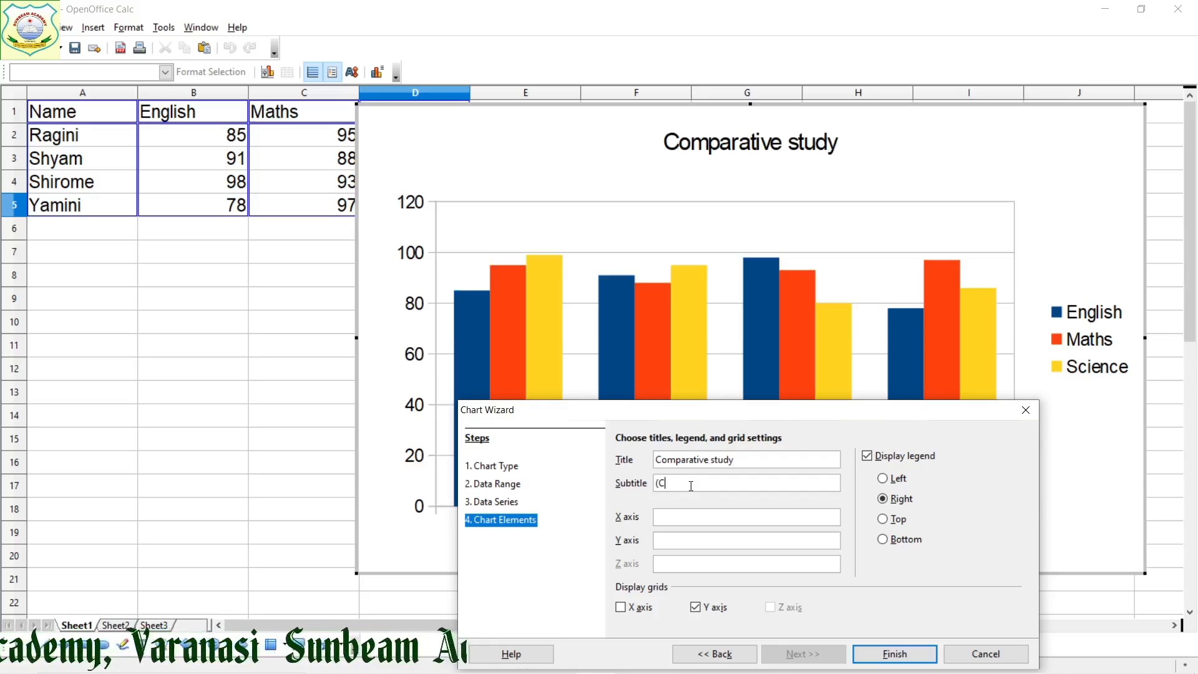
pyautogui.write('lass I')
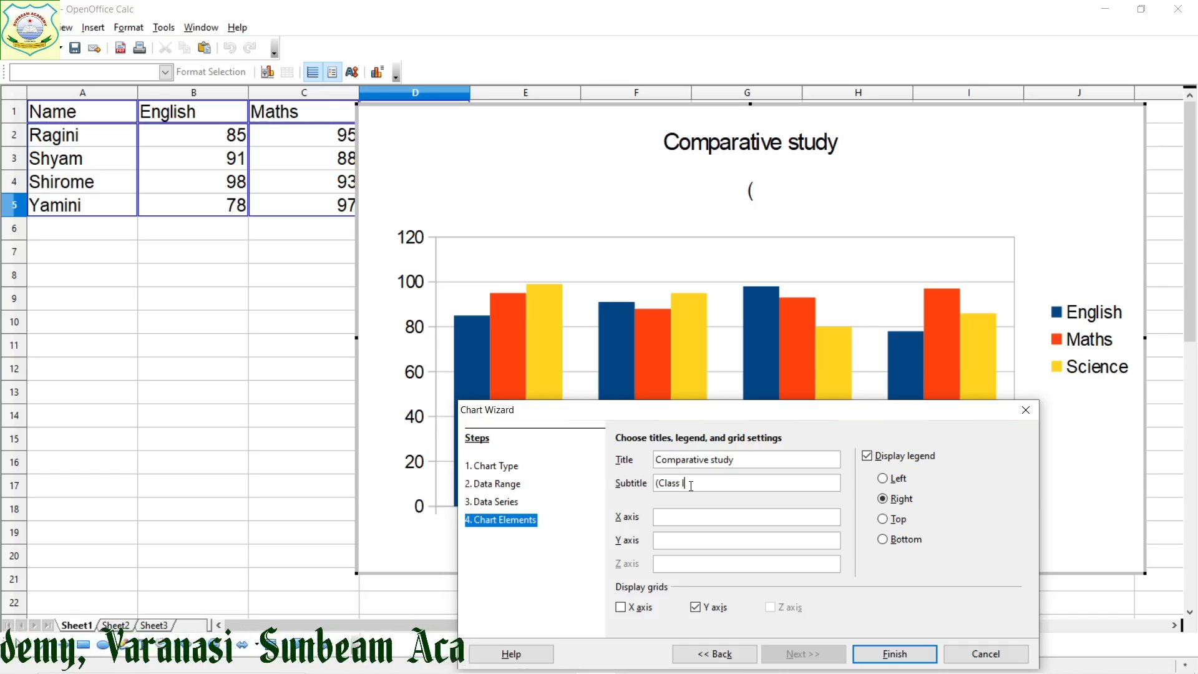
pyautogui.write('X')
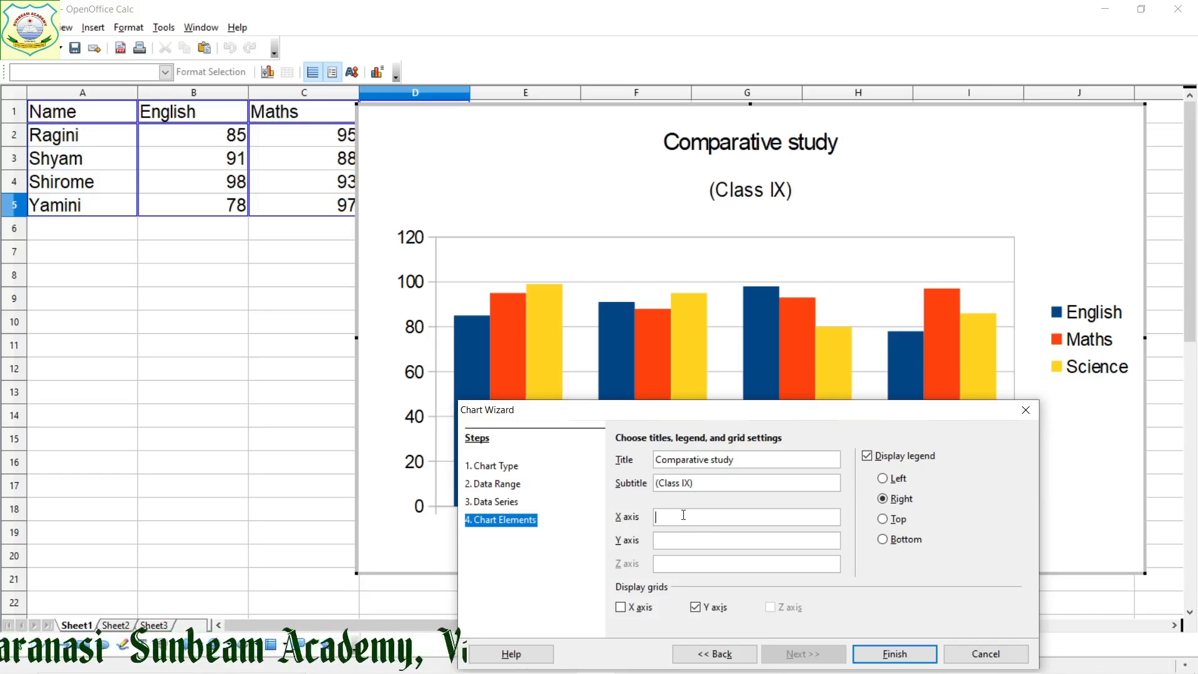
# Label the X axis Name and the Y axis Marks, and finish creating the chart
pyautogui.write('Name')
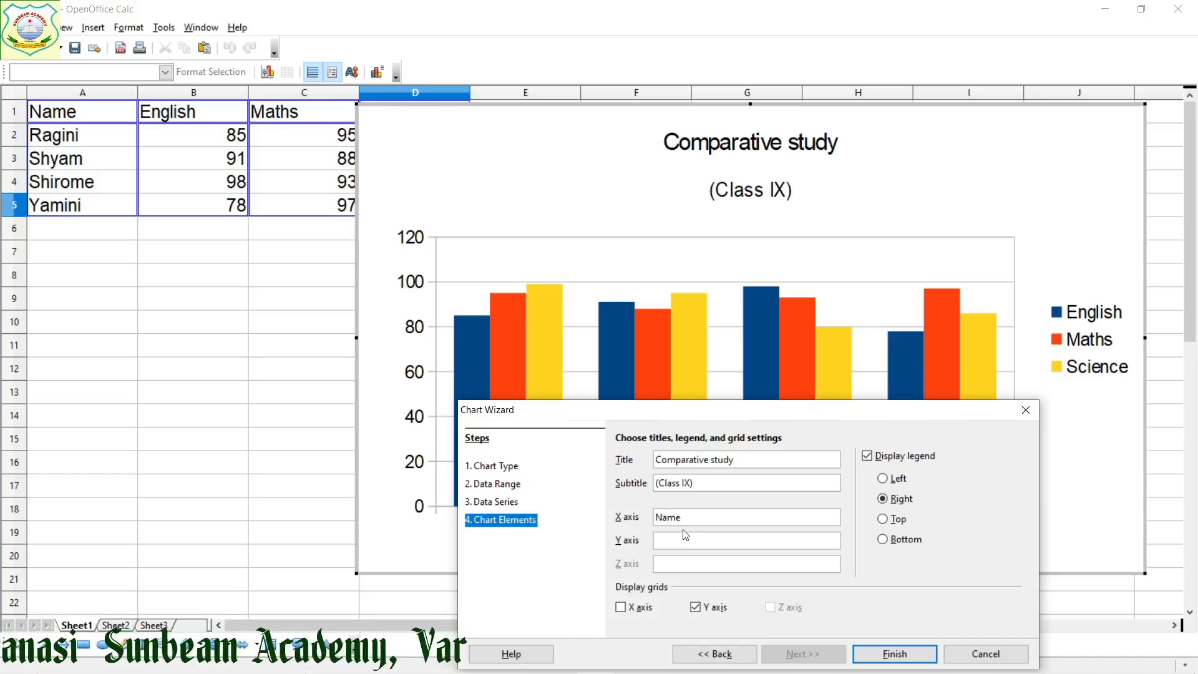
pyautogui.click(680, 540)
pyautogui.write('Marks')
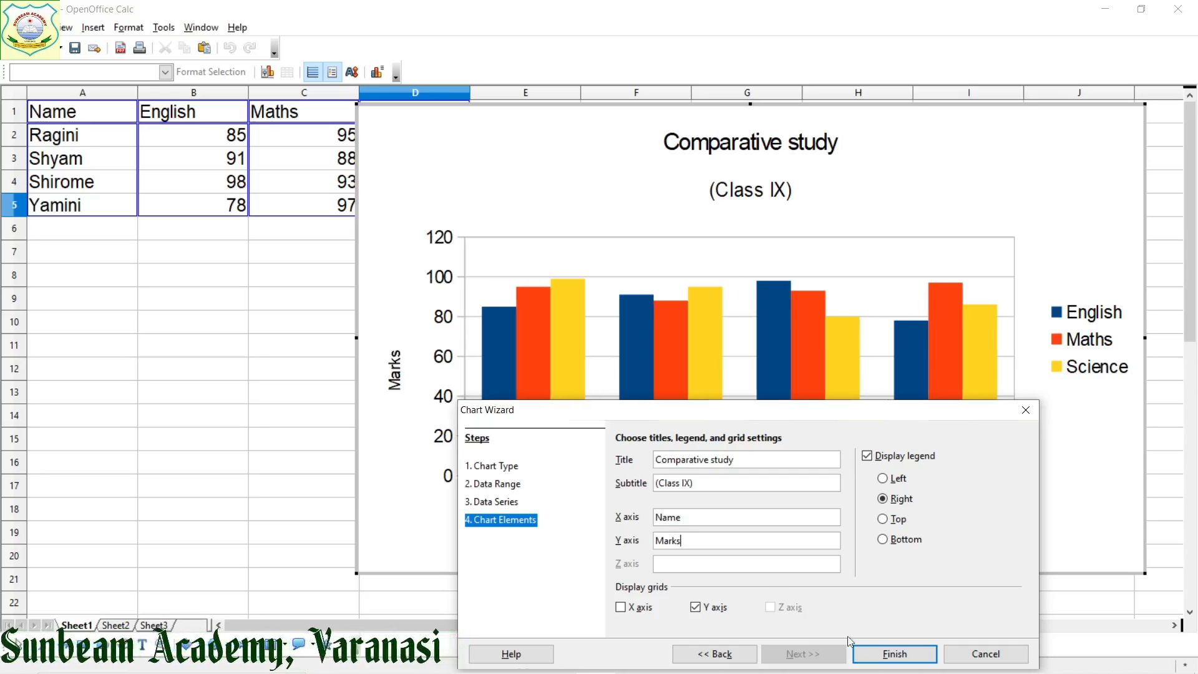
pyautogui.click(887, 656)
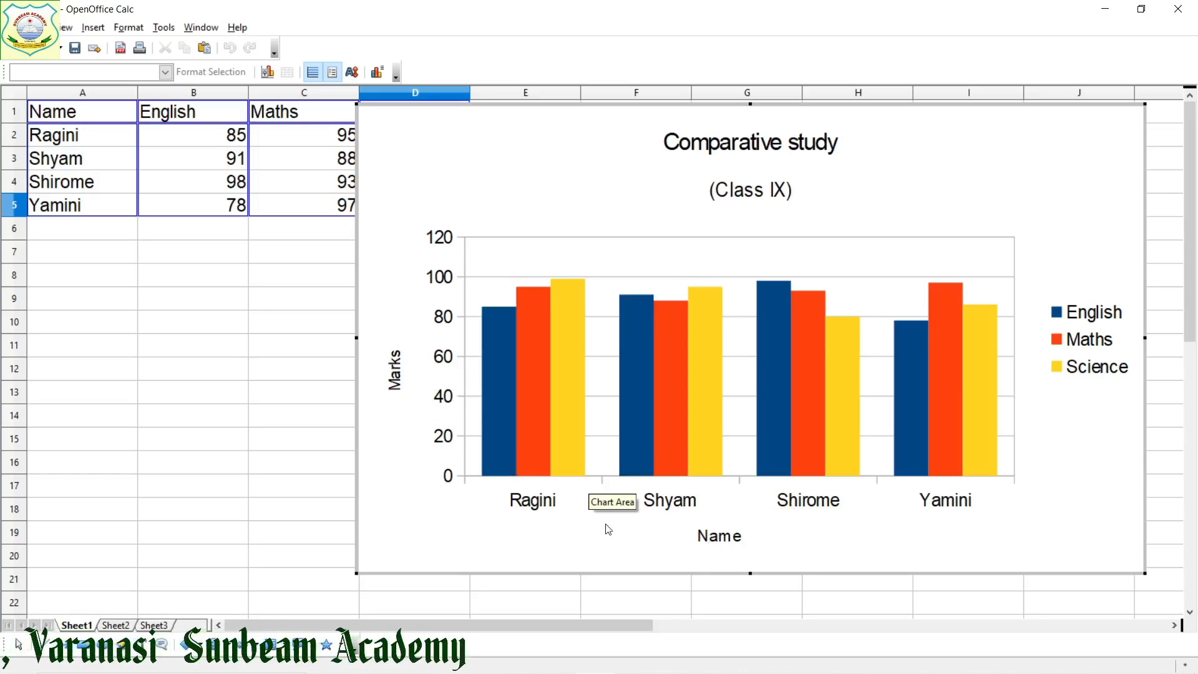
# Open the chart type settings for the Comparative study chart, preview the Bar type and return to Column
pyautogui.rightClick(1071, 481)
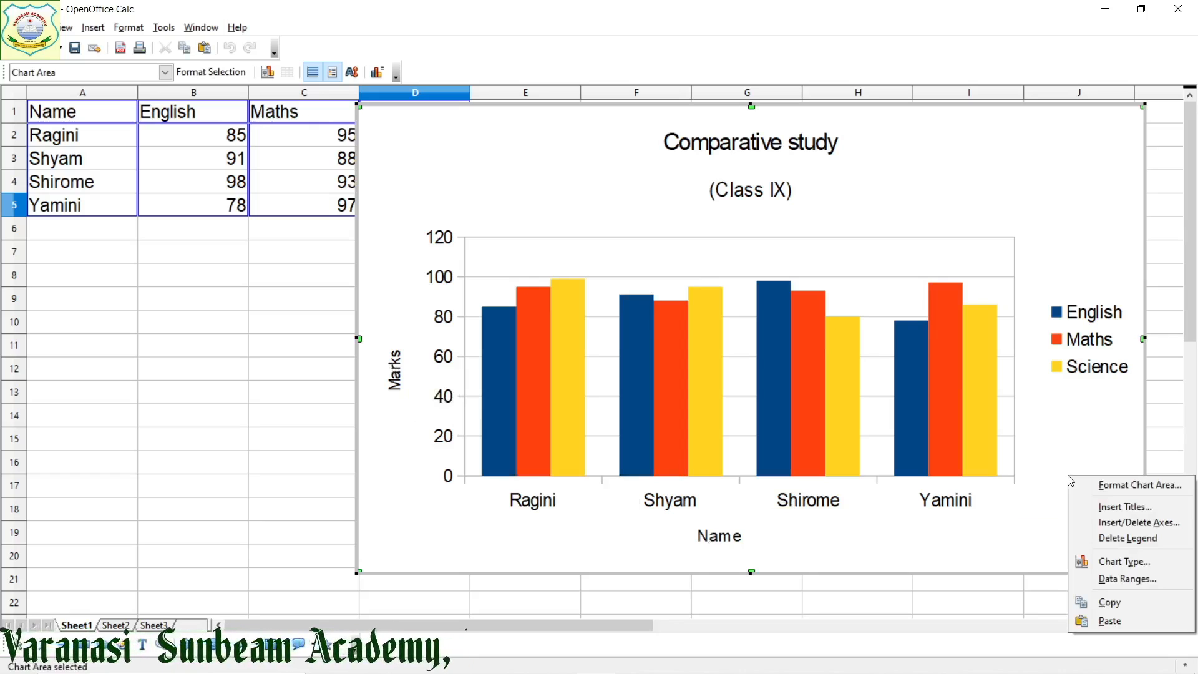
pyautogui.click(1126, 563)
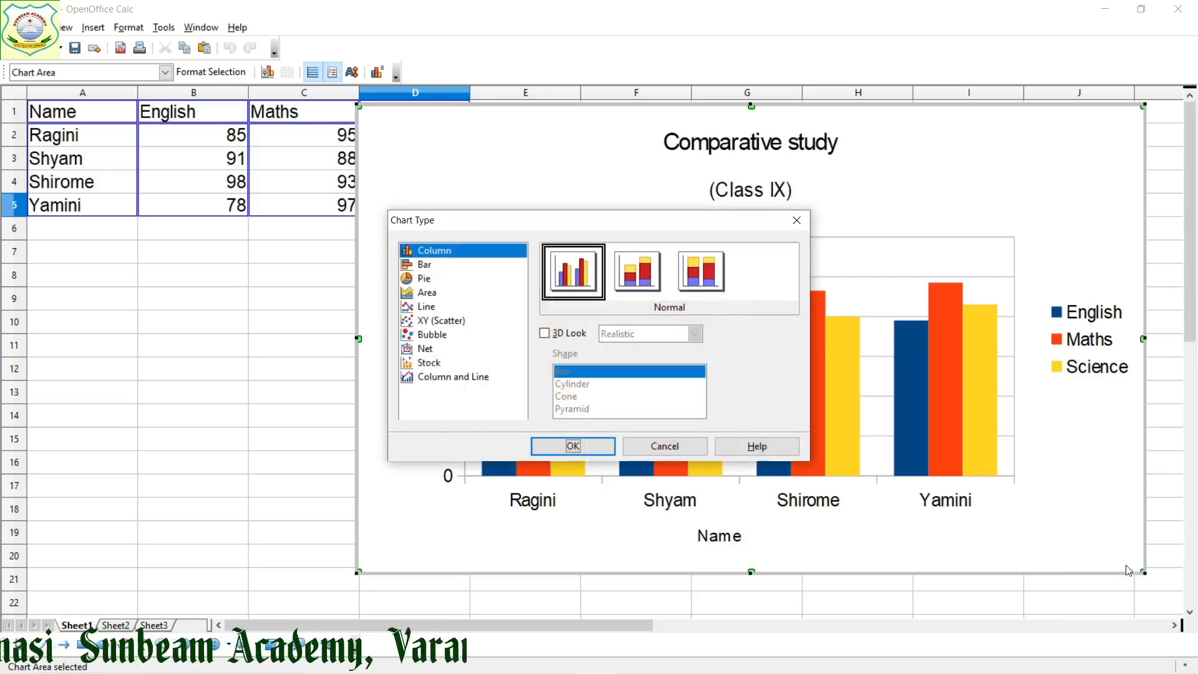
pyautogui.click(429, 270)
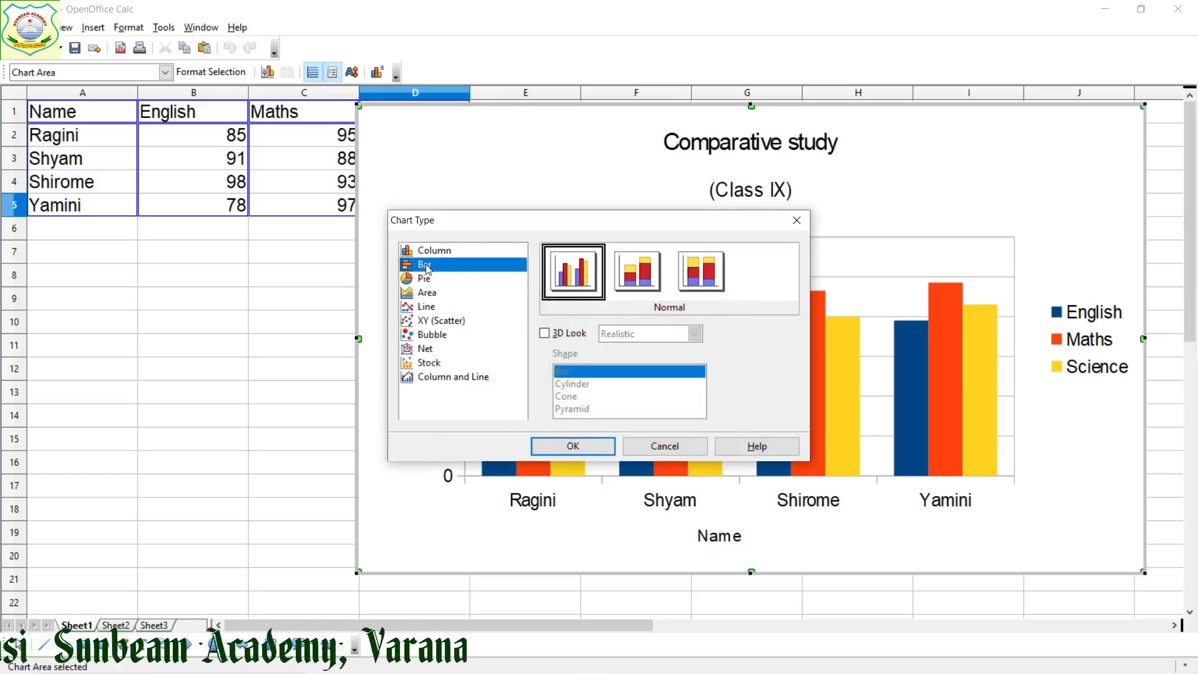
pyautogui.moveTo(488, 227); pyautogui.dragTo(186, 180)
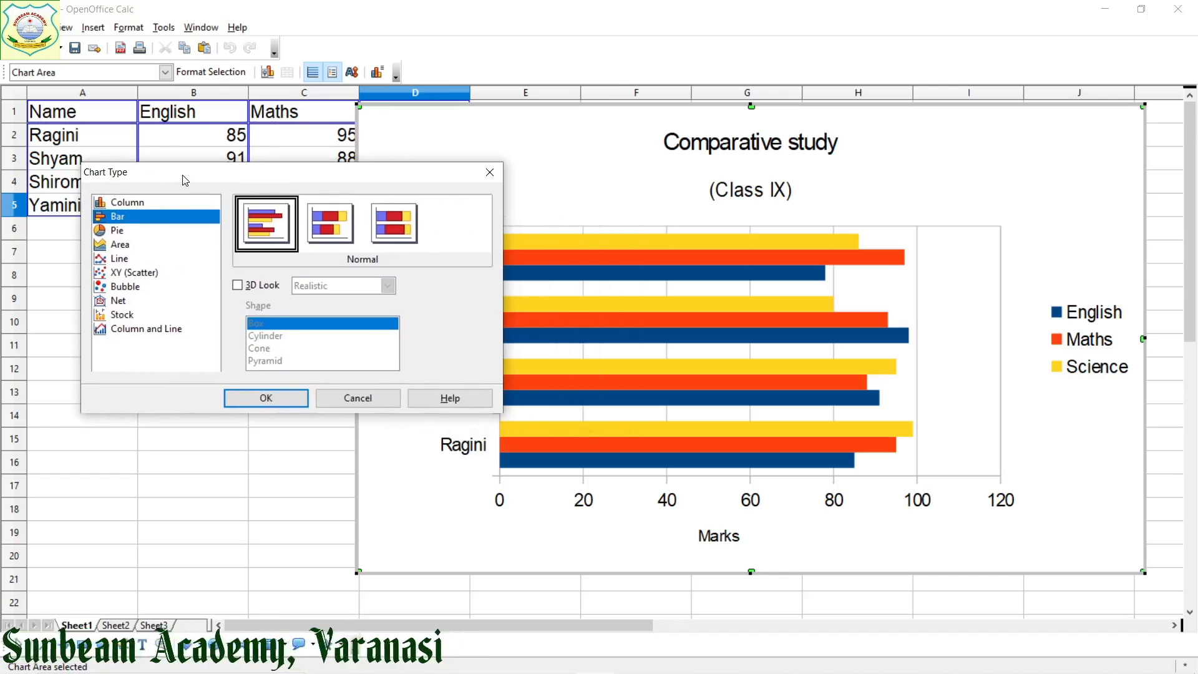
pyautogui.click(124, 204)
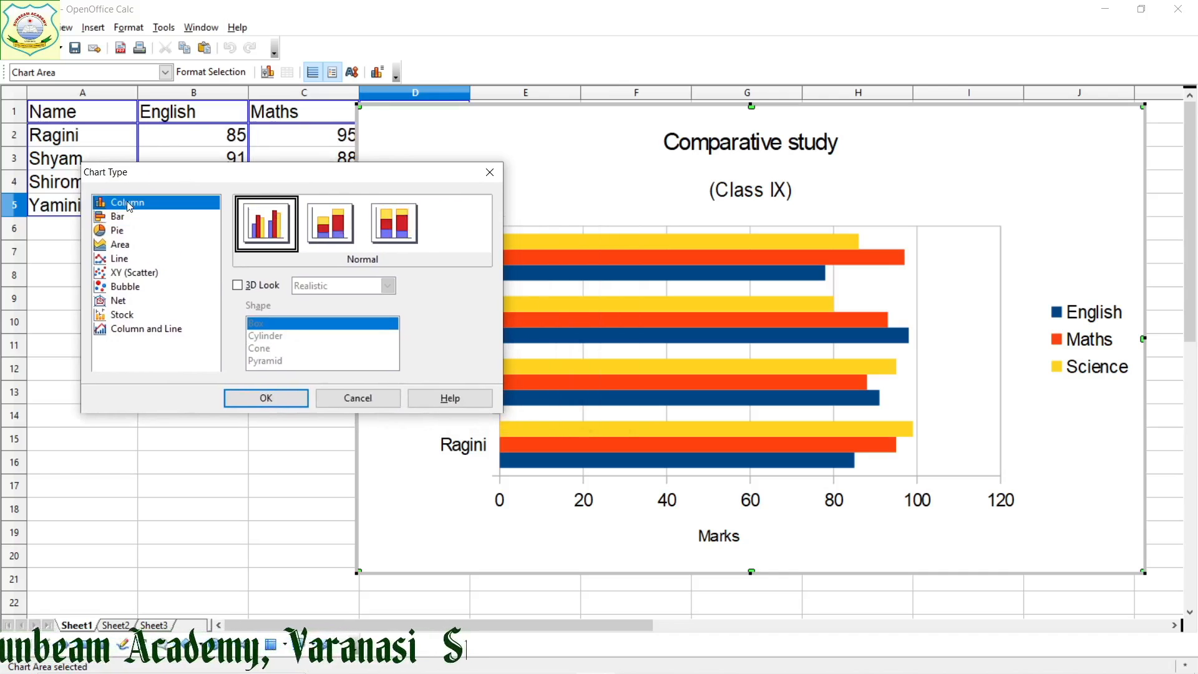
# Turn on the 3D look for the column chart and set its scheme to Simple
pyautogui.click(239, 286)
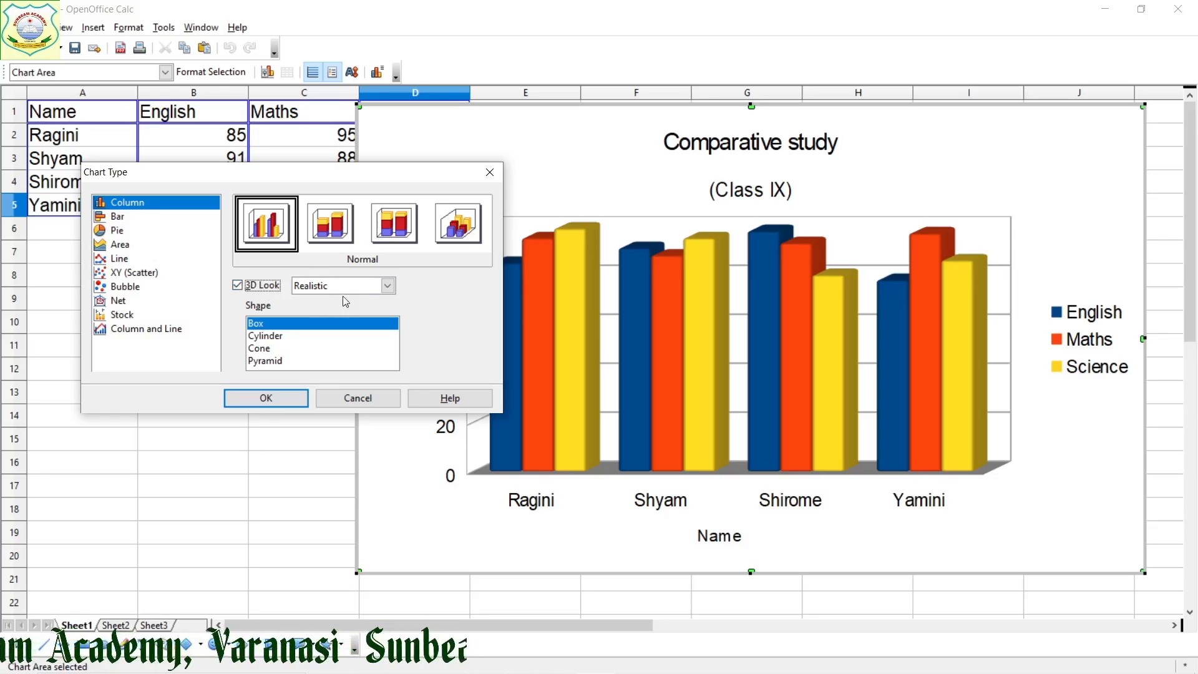
pyautogui.click(389, 286)
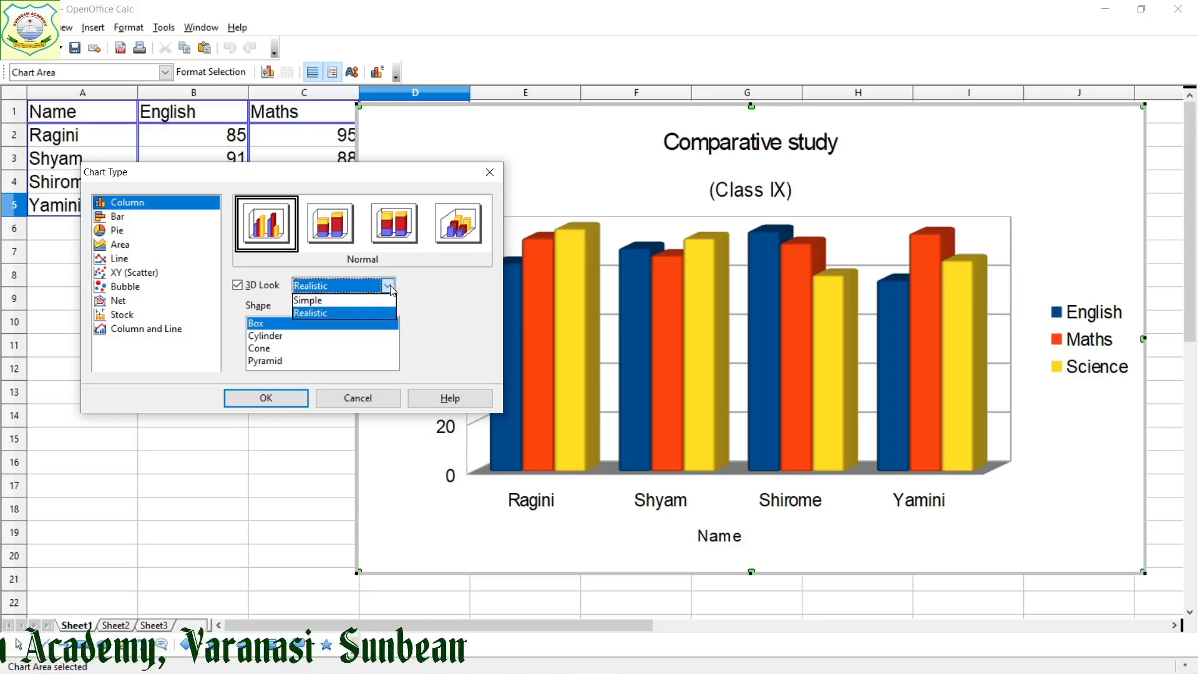
pyautogui.click(377, 301)
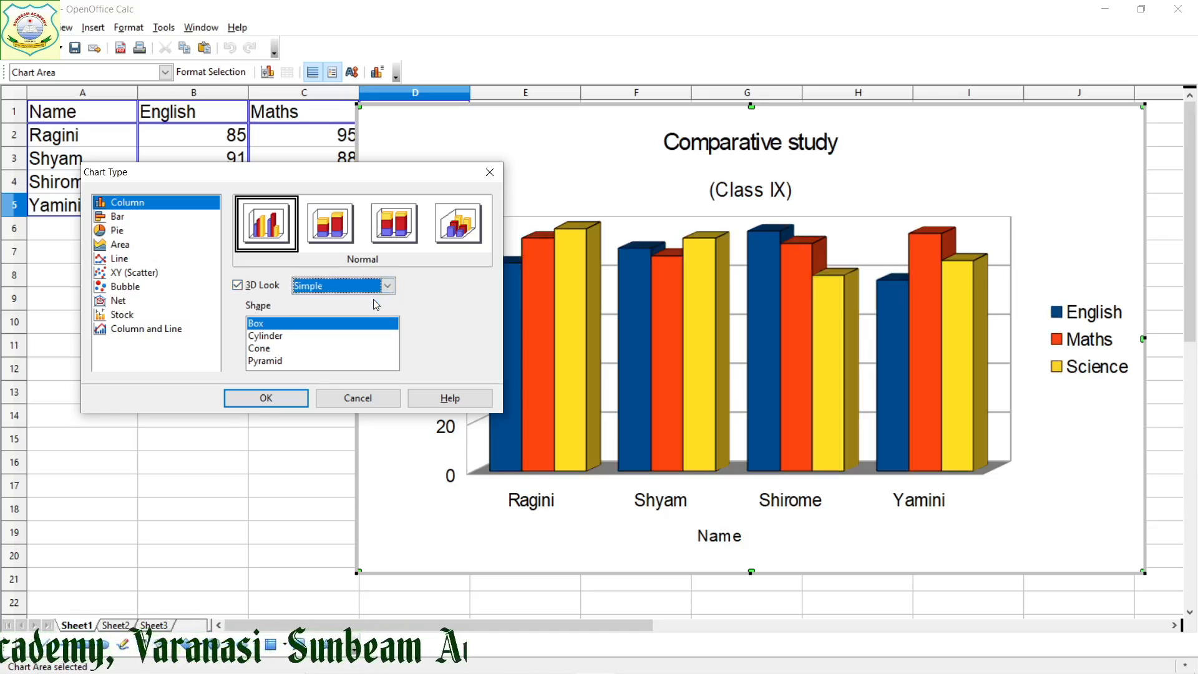
# Try the Cylinder, Cone and Pyramid column shapes, settle on Cylinder and set the 3D scheme to Realistic
pyautogui.click(291, 340)
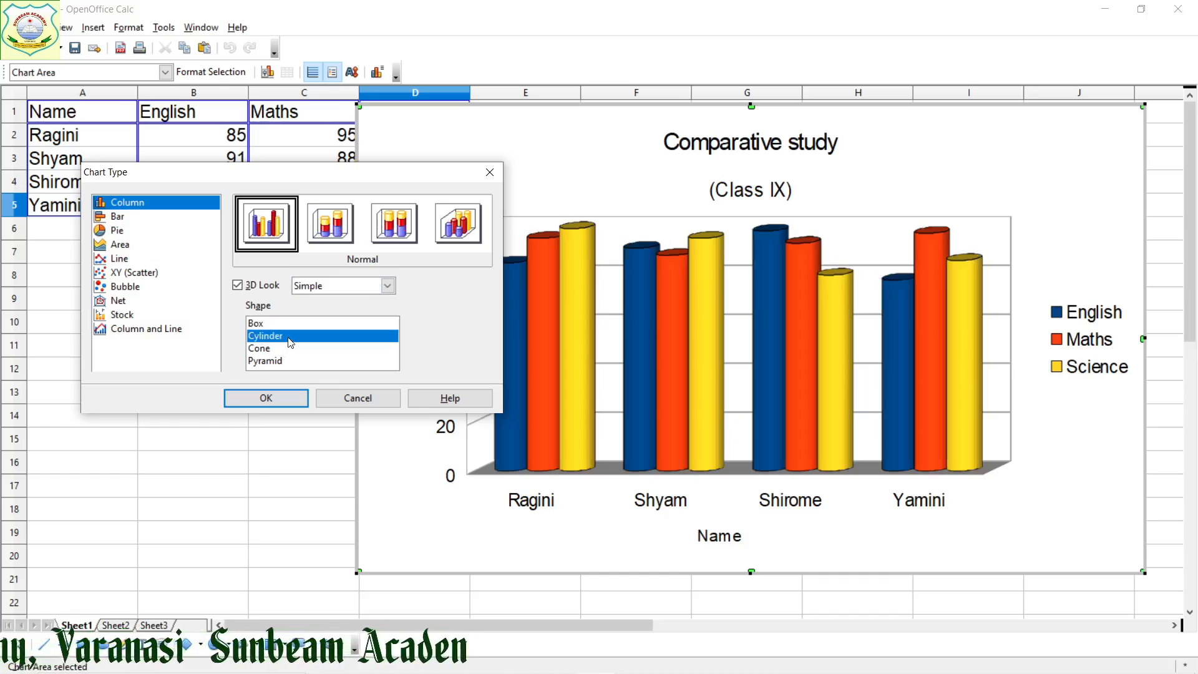
pyautogui.click(277, 352)
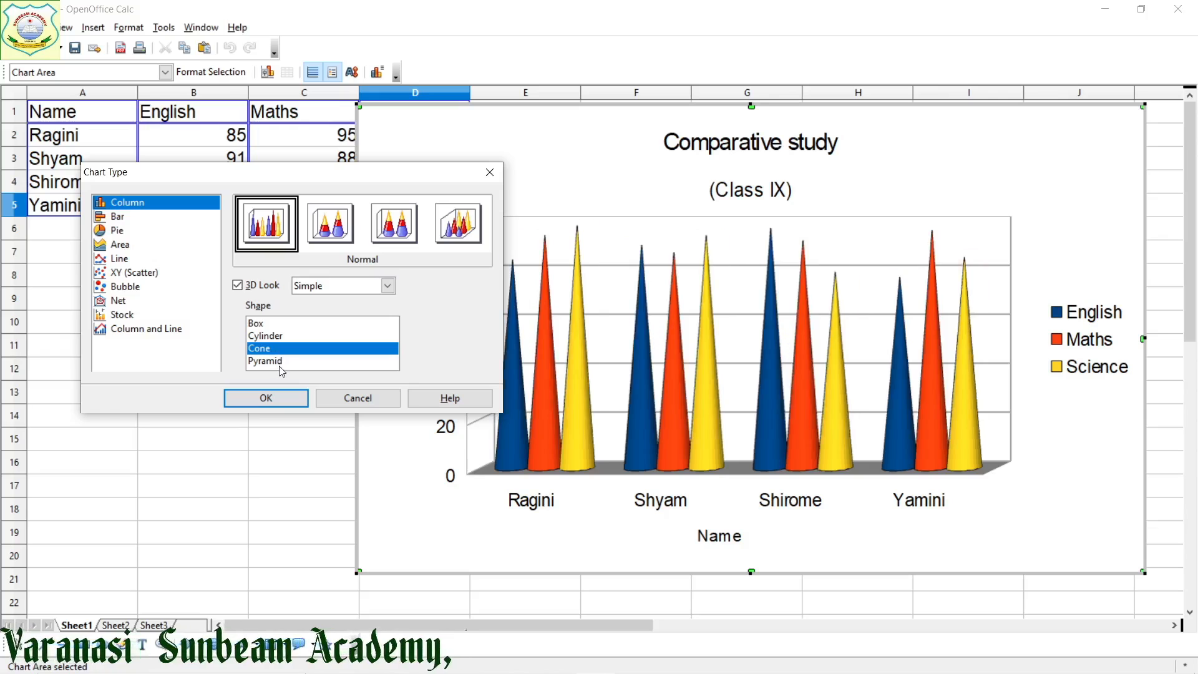
pyautogui.click(280, 365)
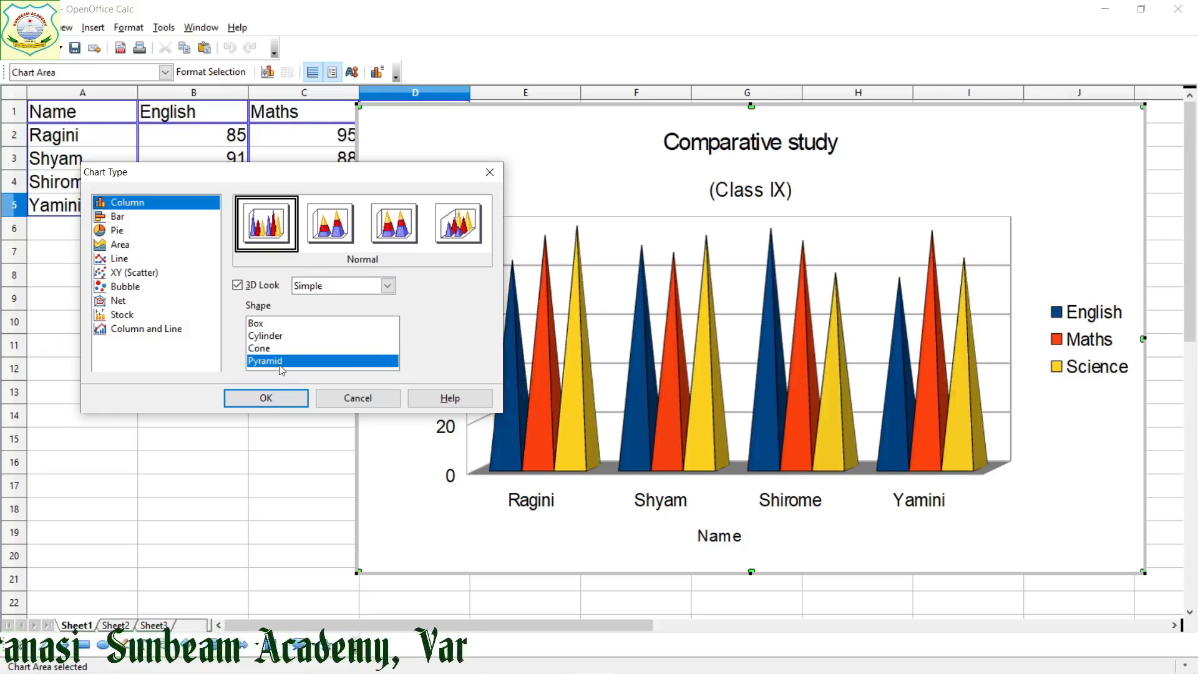
pyautogui.click(277, 337)
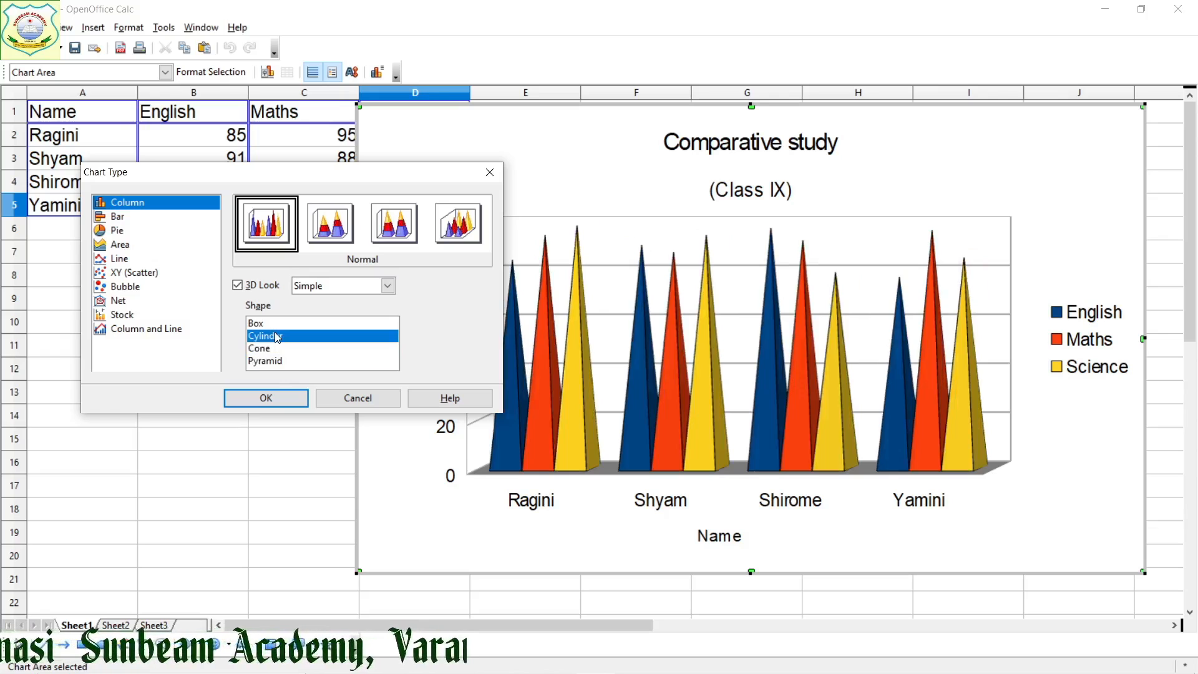
pyautogui.click(339, 287)
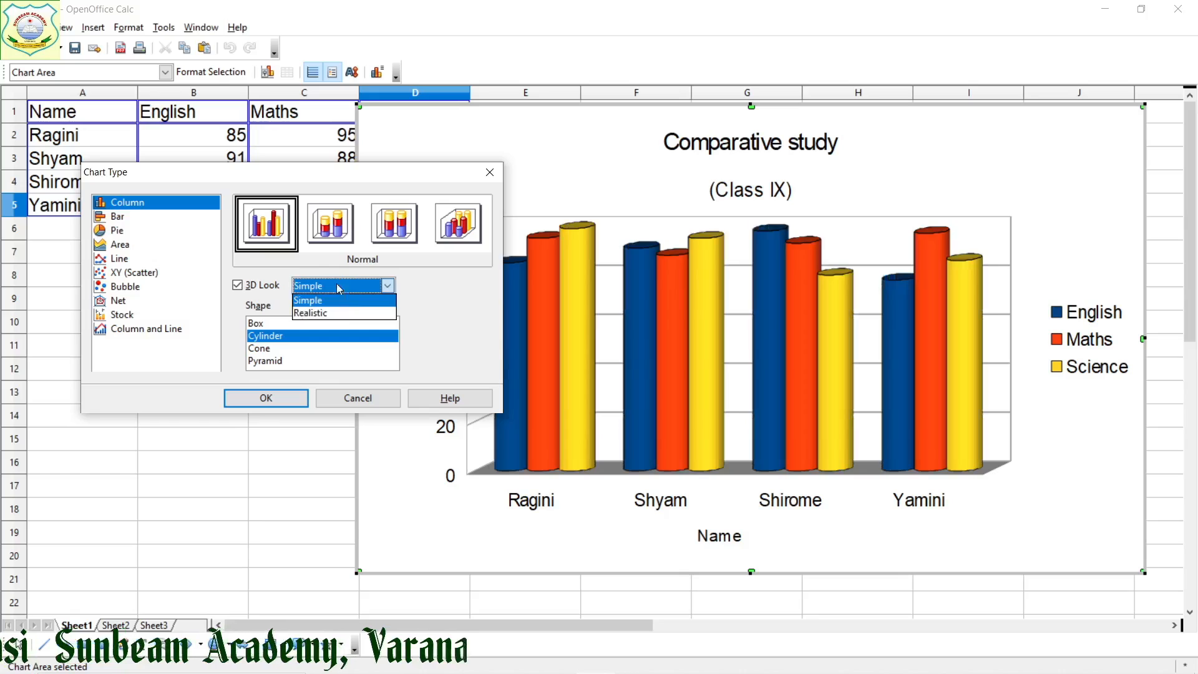
pyautogui.click(344, 314)
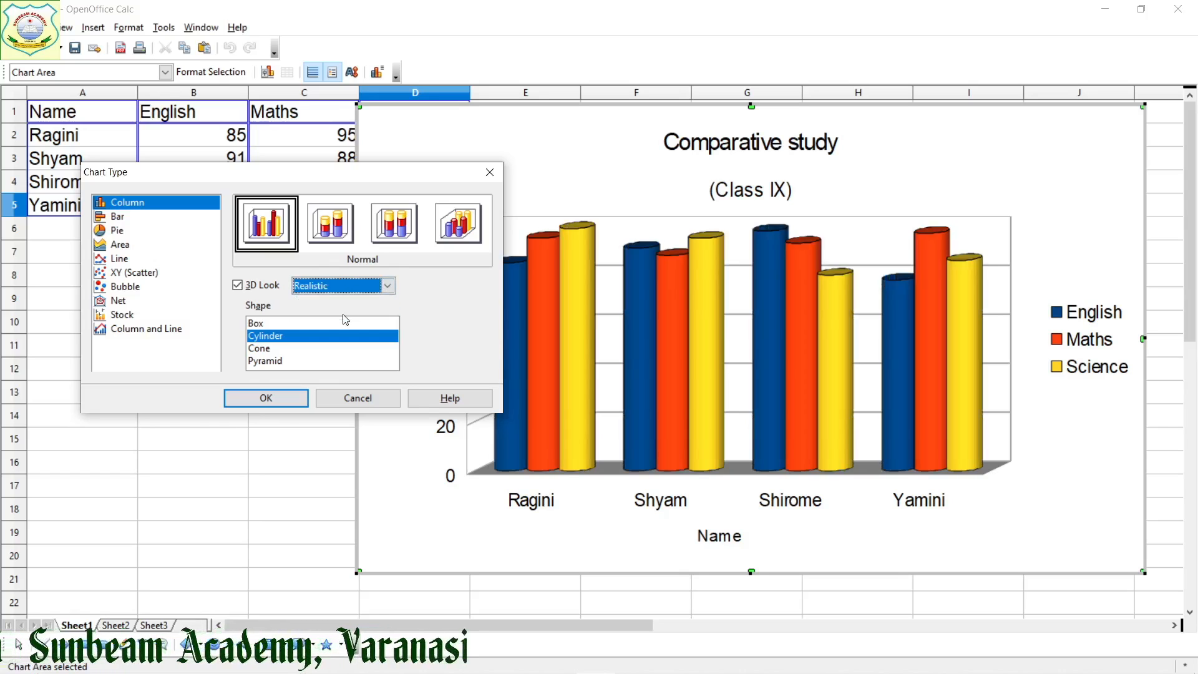
# Preview the Stacked, Percent Stacked and Deep variants of the 3D column chart and return to Normal
pyautogui.click(325, 229)
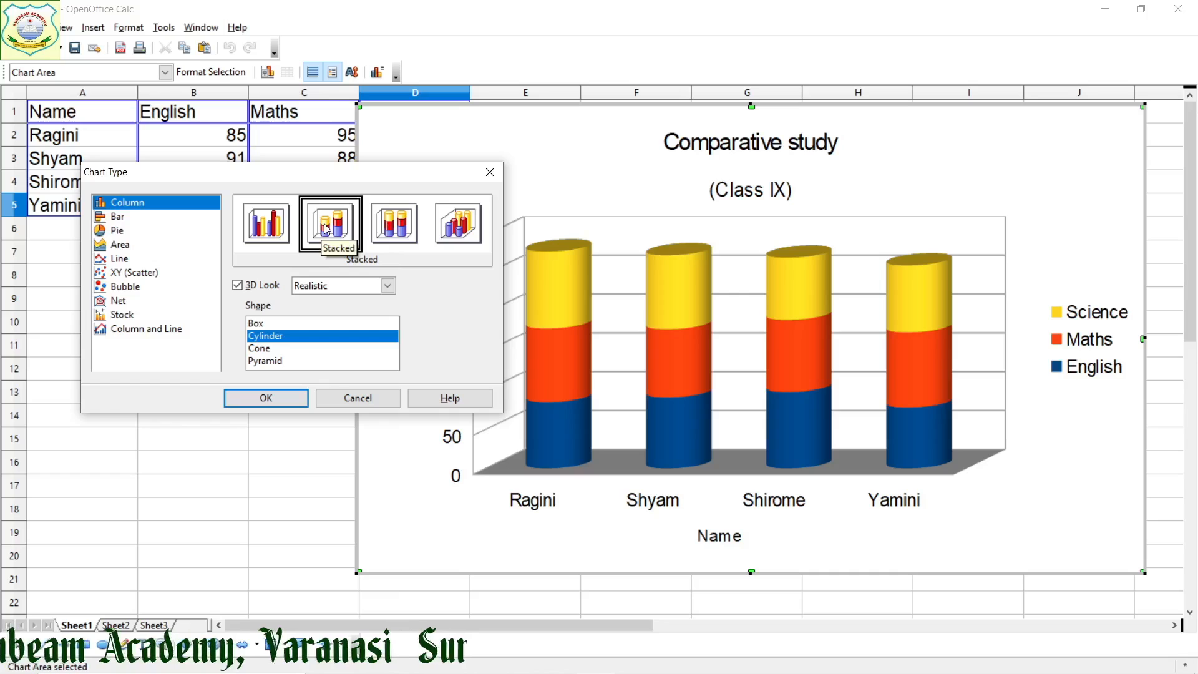
pyautogui.click(399, 230)
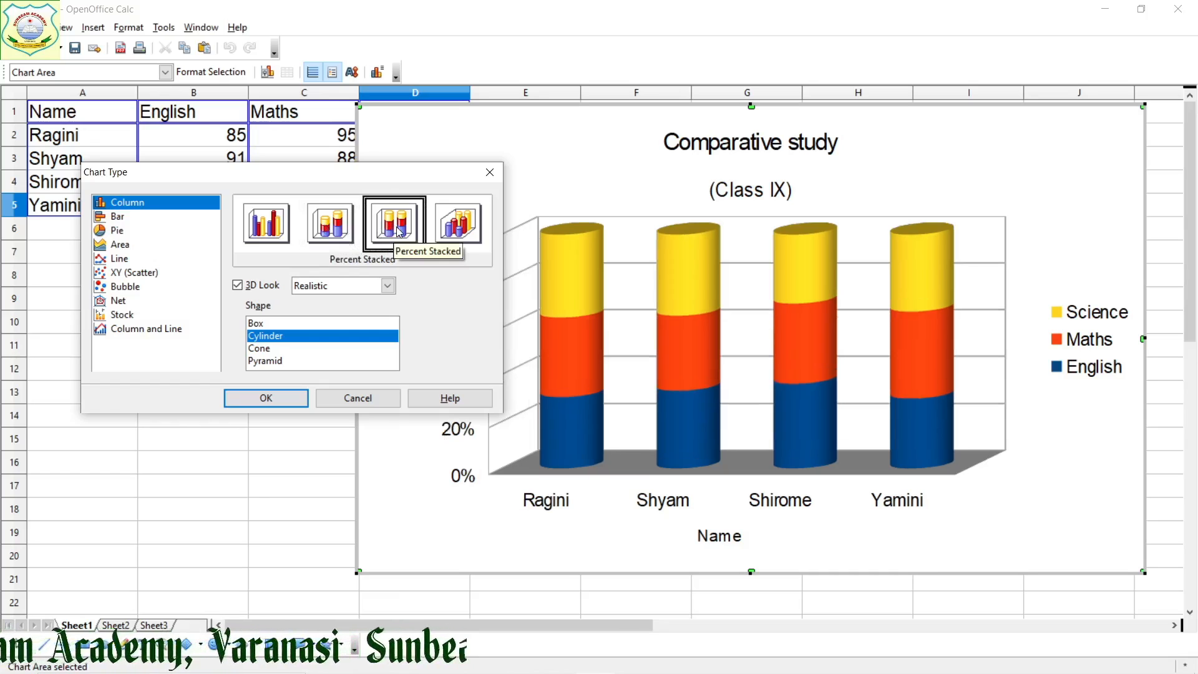
pyautogui.click(471, 232)
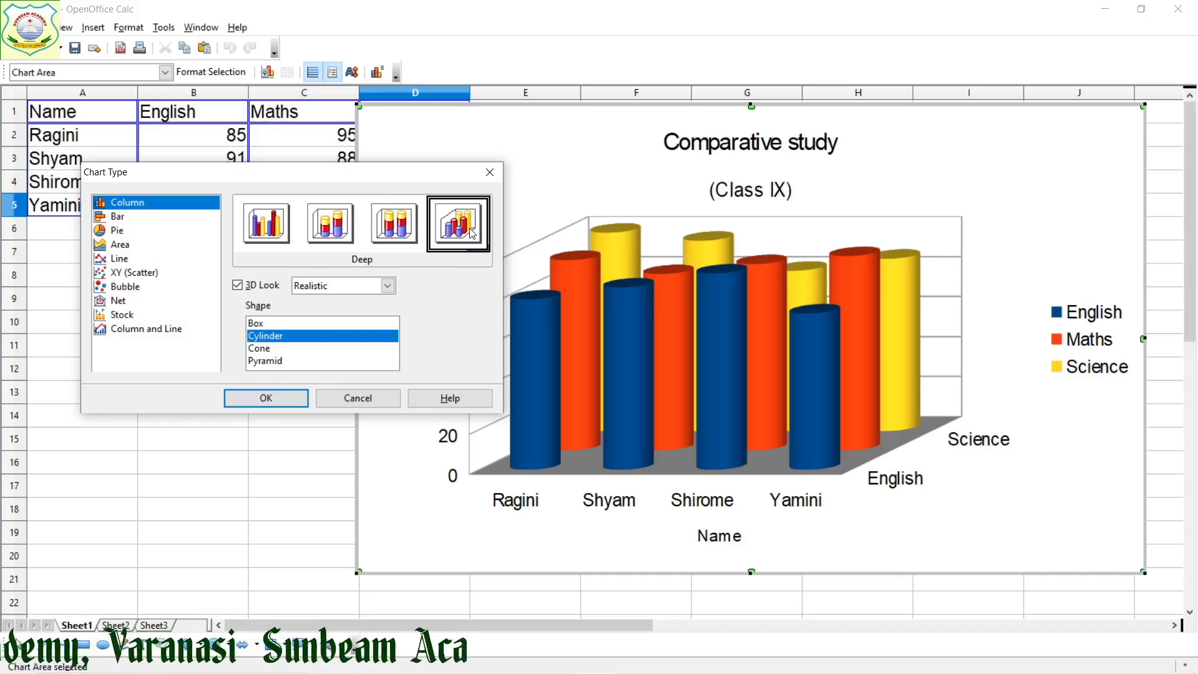
pyautogui.click(269, 215)
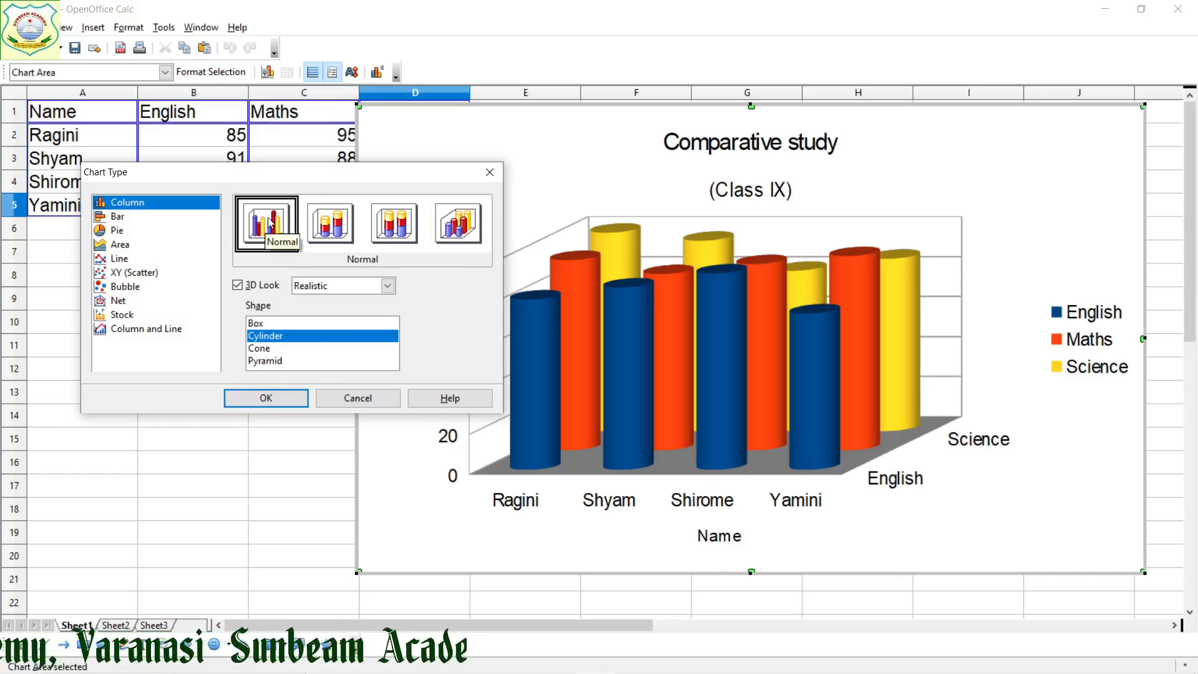
# Preview the chart as Bar and as Pie, turning the pie's 3D look off and on again
pyautogui.click(121, 219)
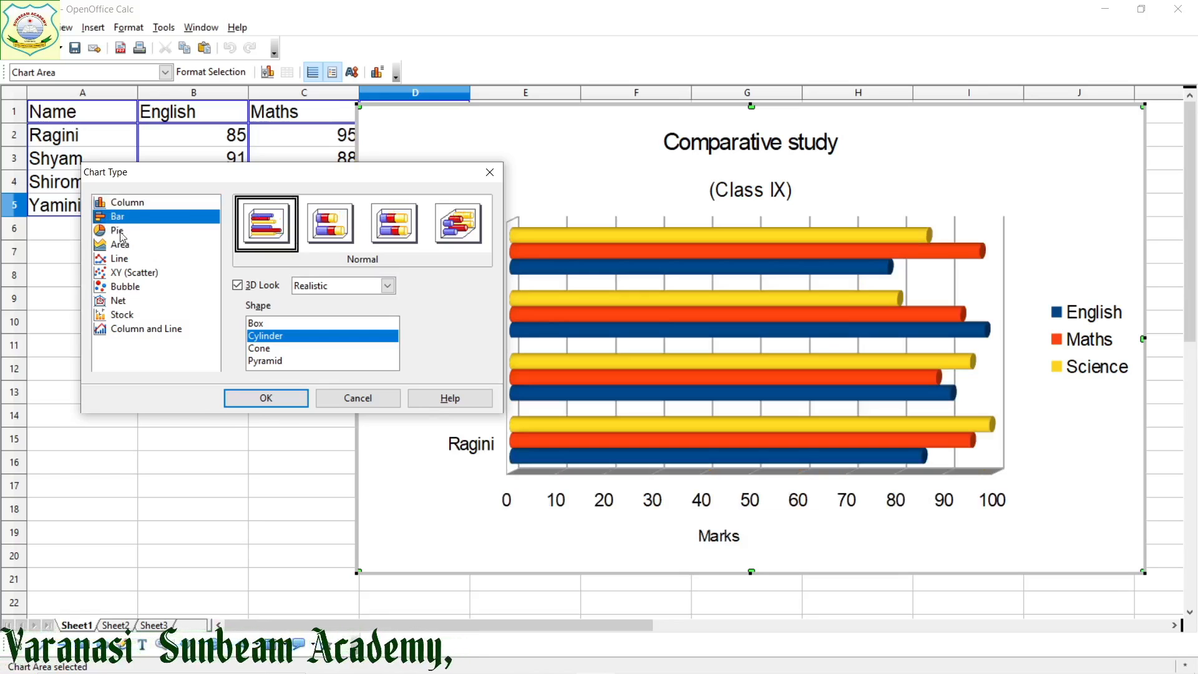
pyautogui.click(123, 232)
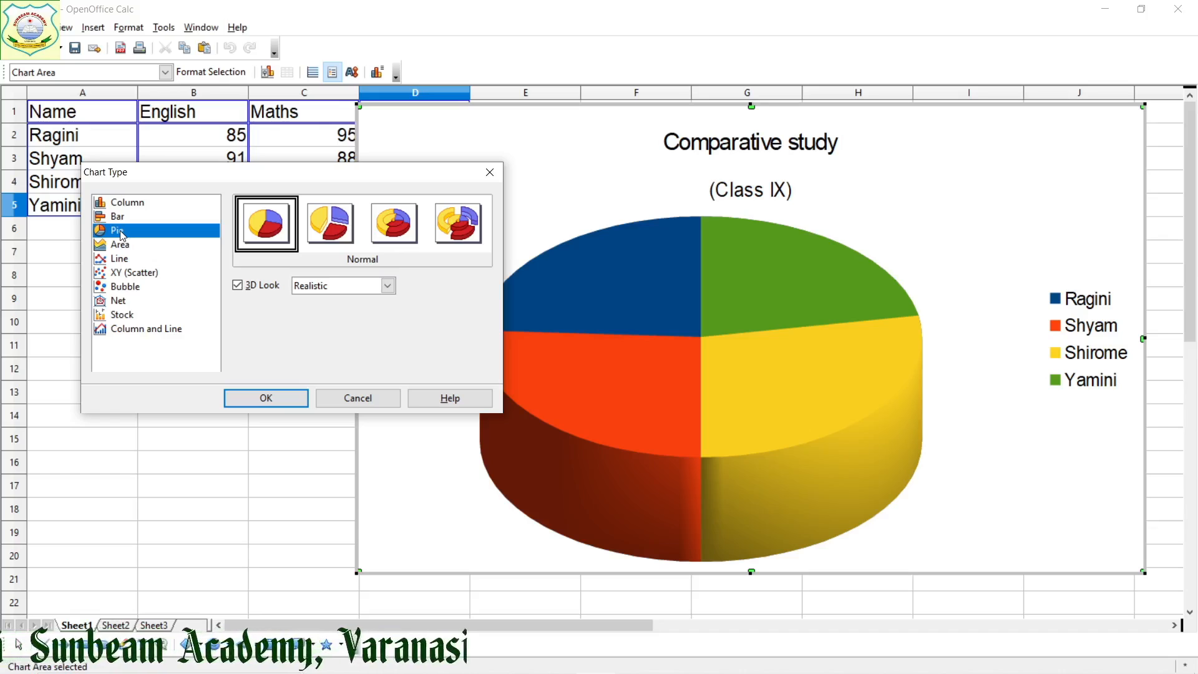
pyautogui.click(238, 286)
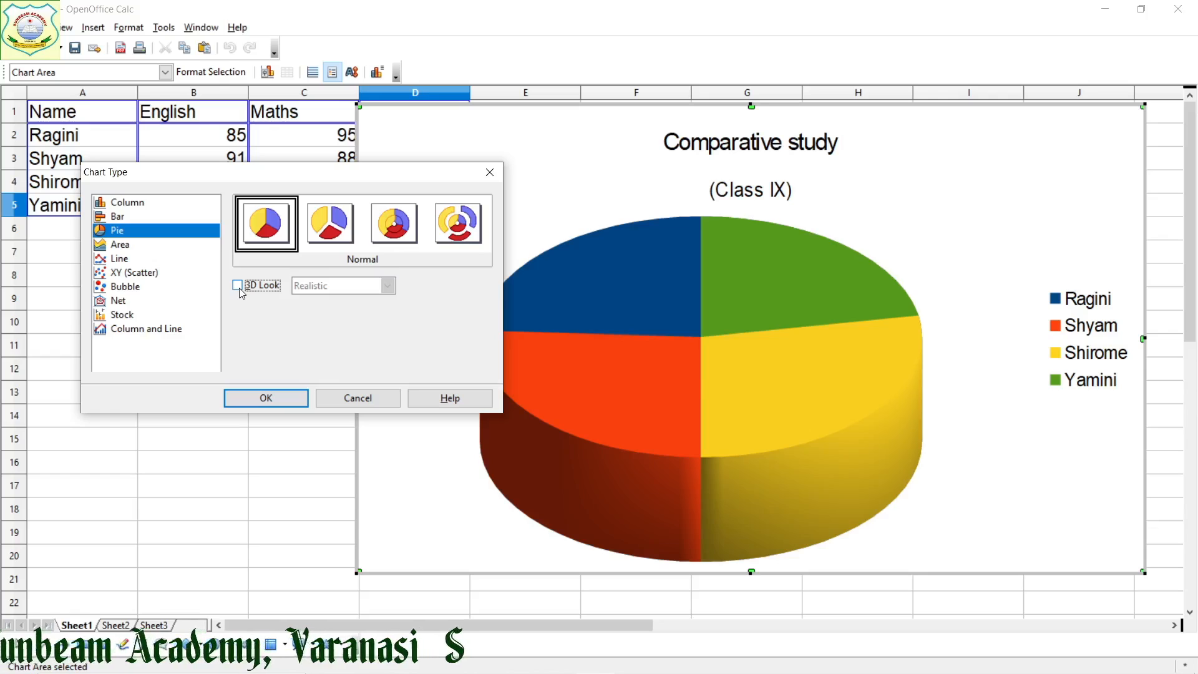
pyautogui.click(238, 286)
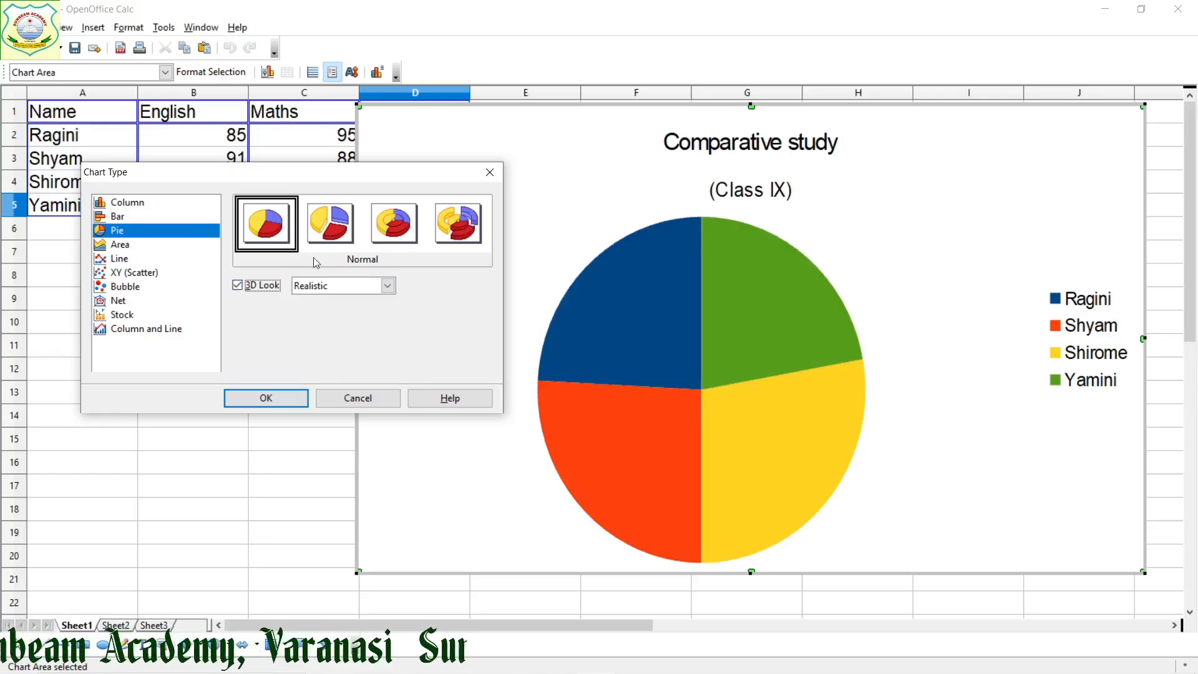
# Preview the Exploded Pie, Donut and Exploded Donut variants of the 3D pie chart and return to Normal
pyautogui.click(330, 235)
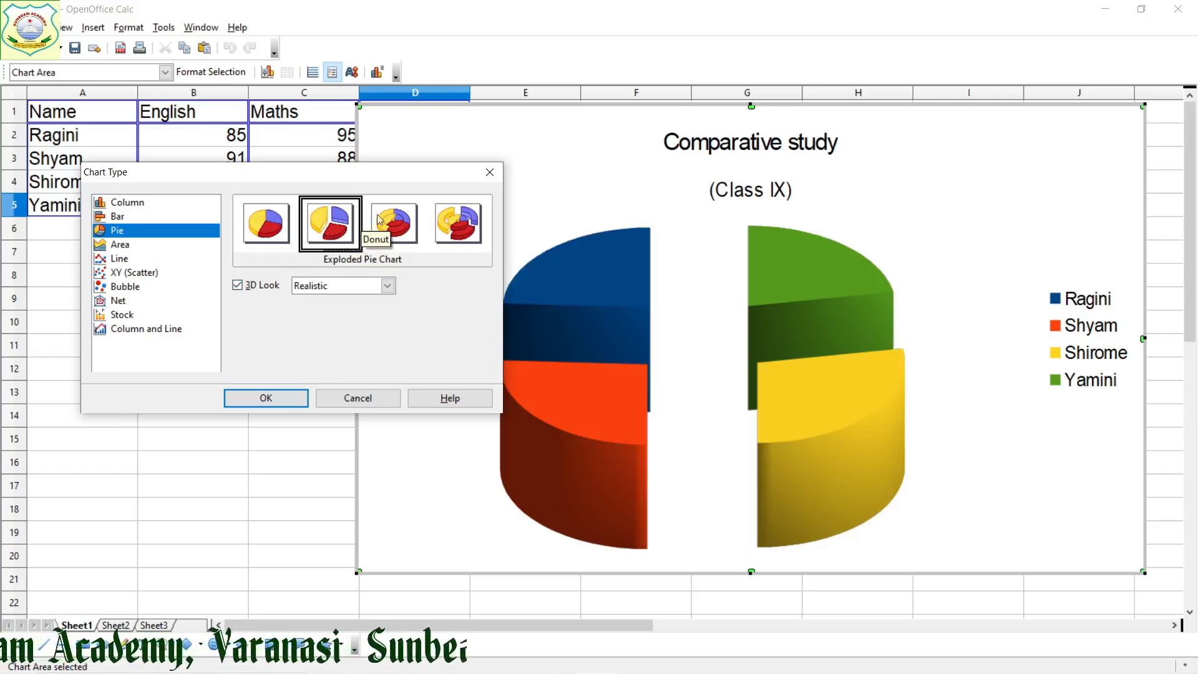
pyautogui.click(402, 219)
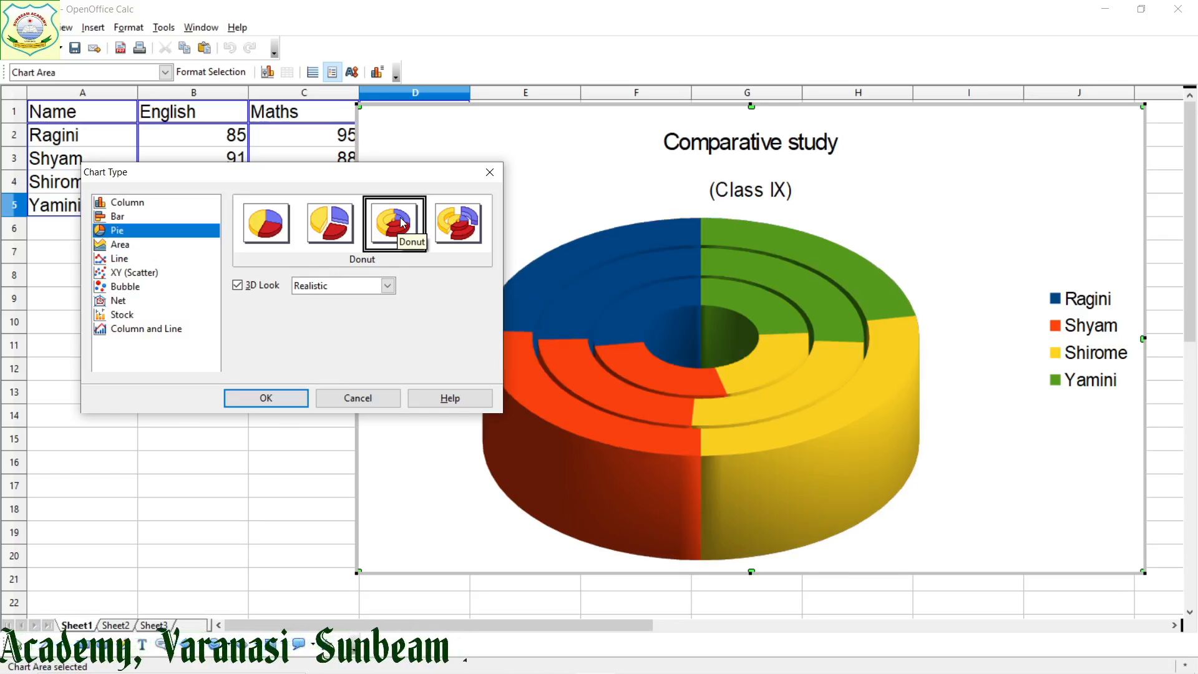
pyautogui.click(457, 230)
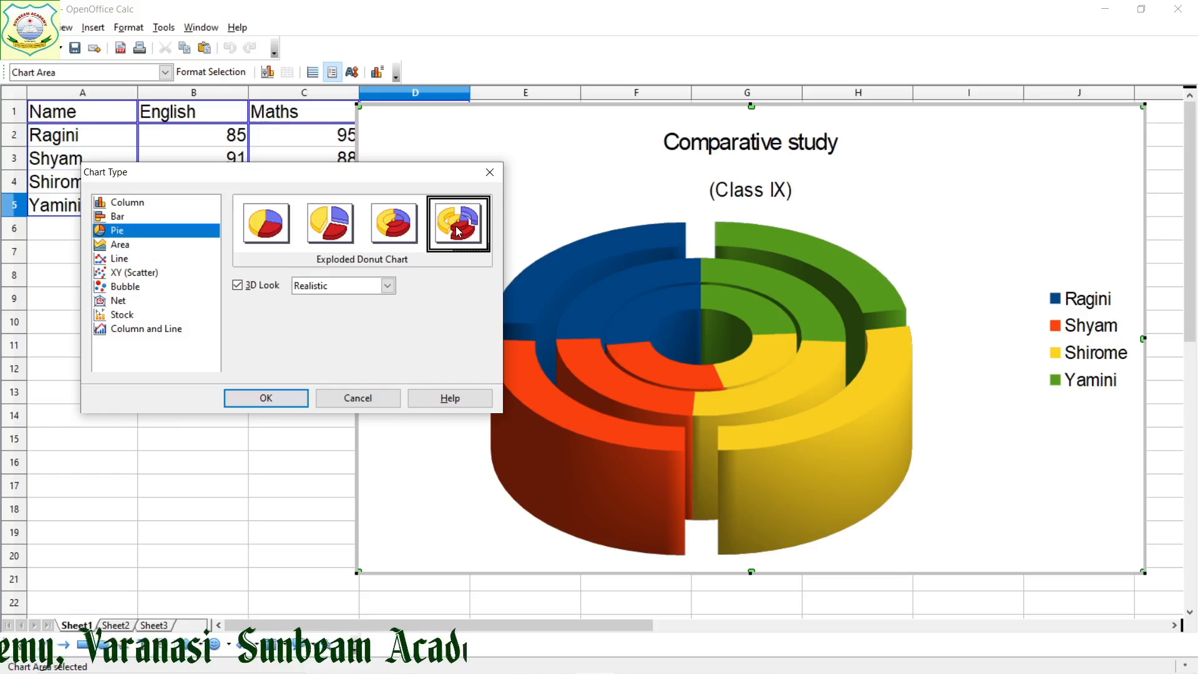
pyautogui.click(266, 230)
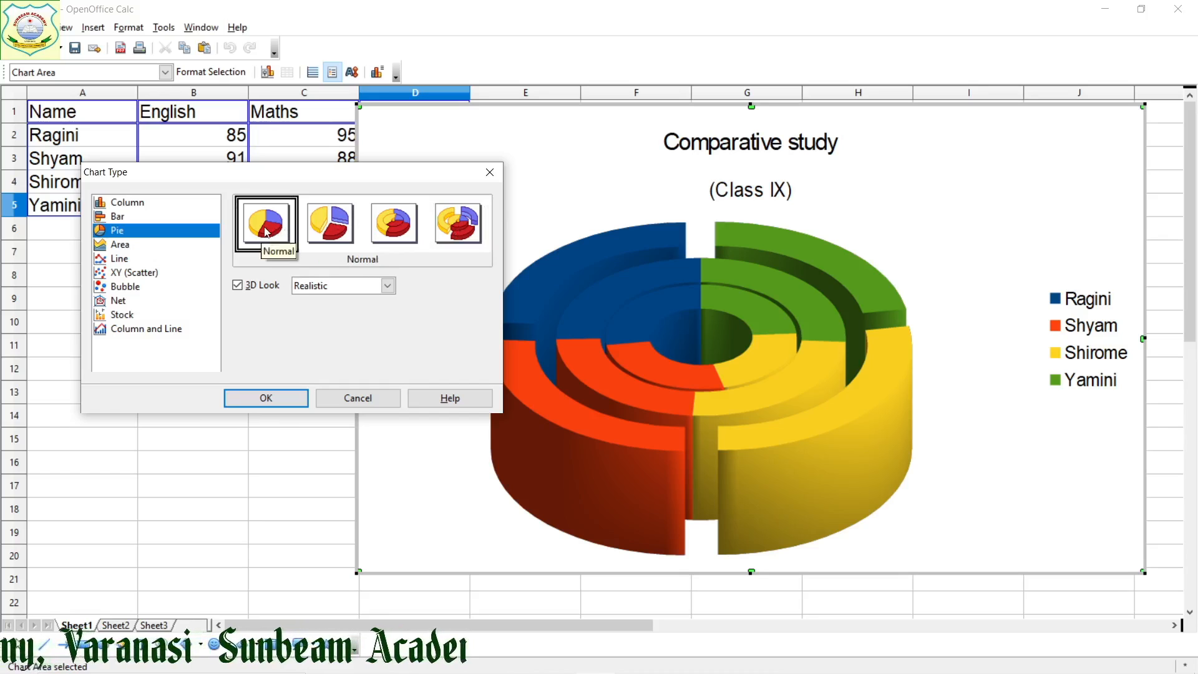
# Preview the chart as a 3D Area chart in the Deep, Stacked and Percent Stacked variants
pyautogui.click(136, 248)
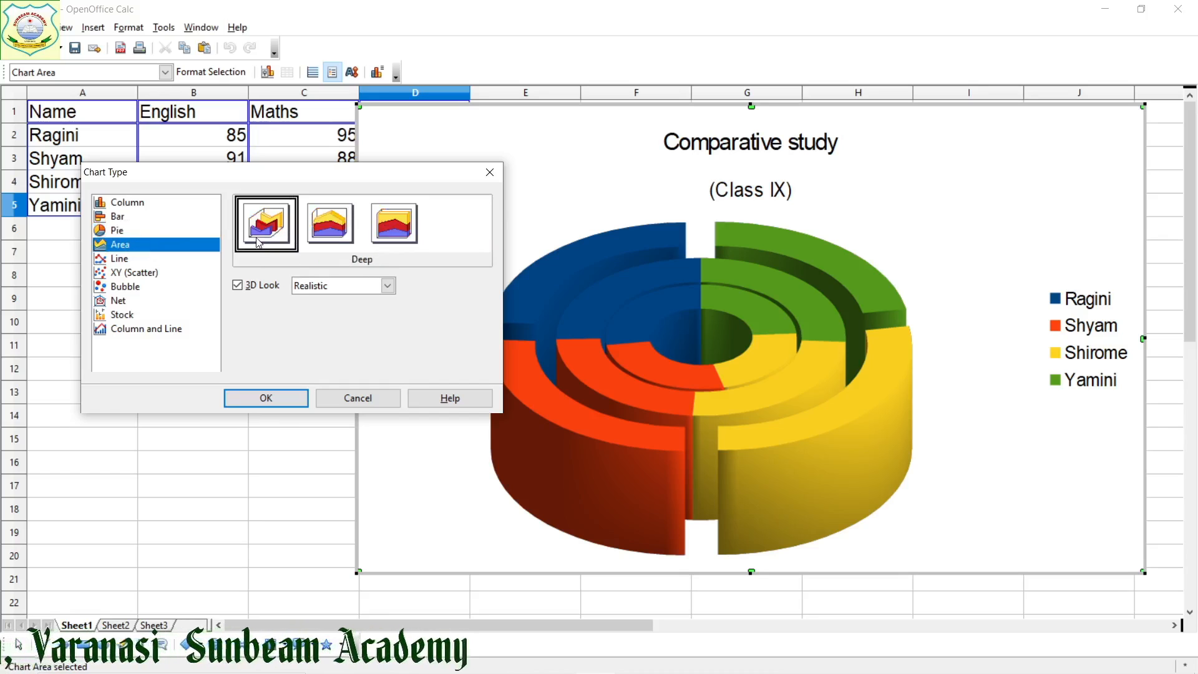
pyautogui.click(334, 230)
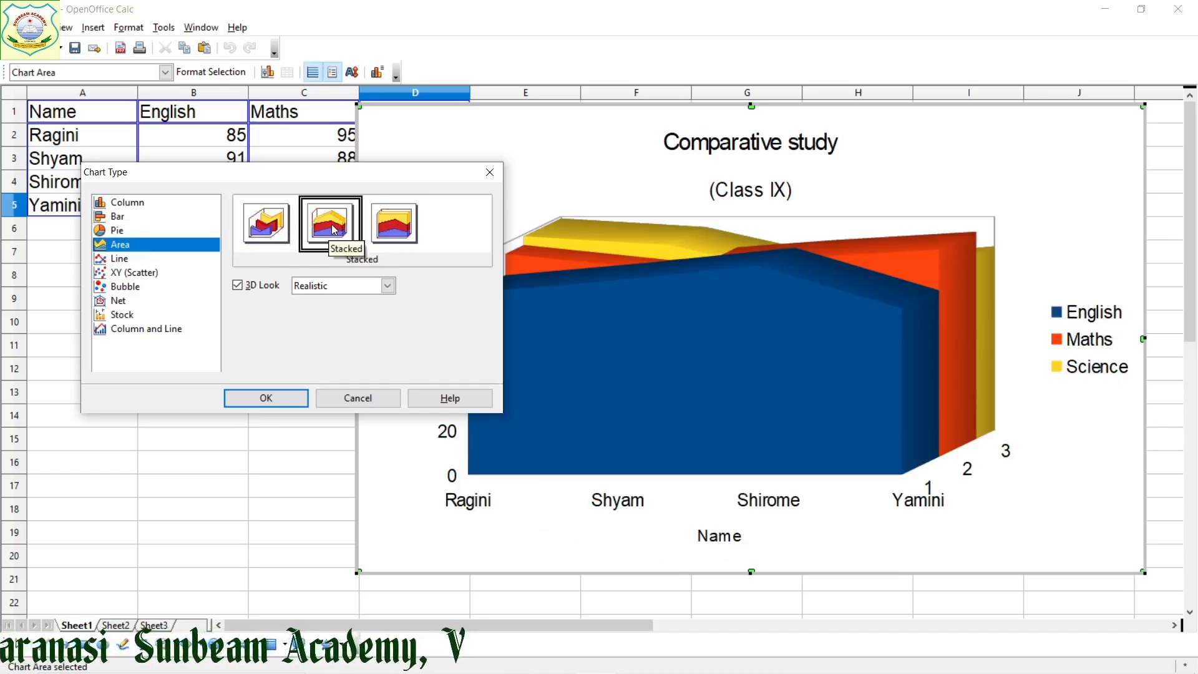
pyautogui.click(392, 228)
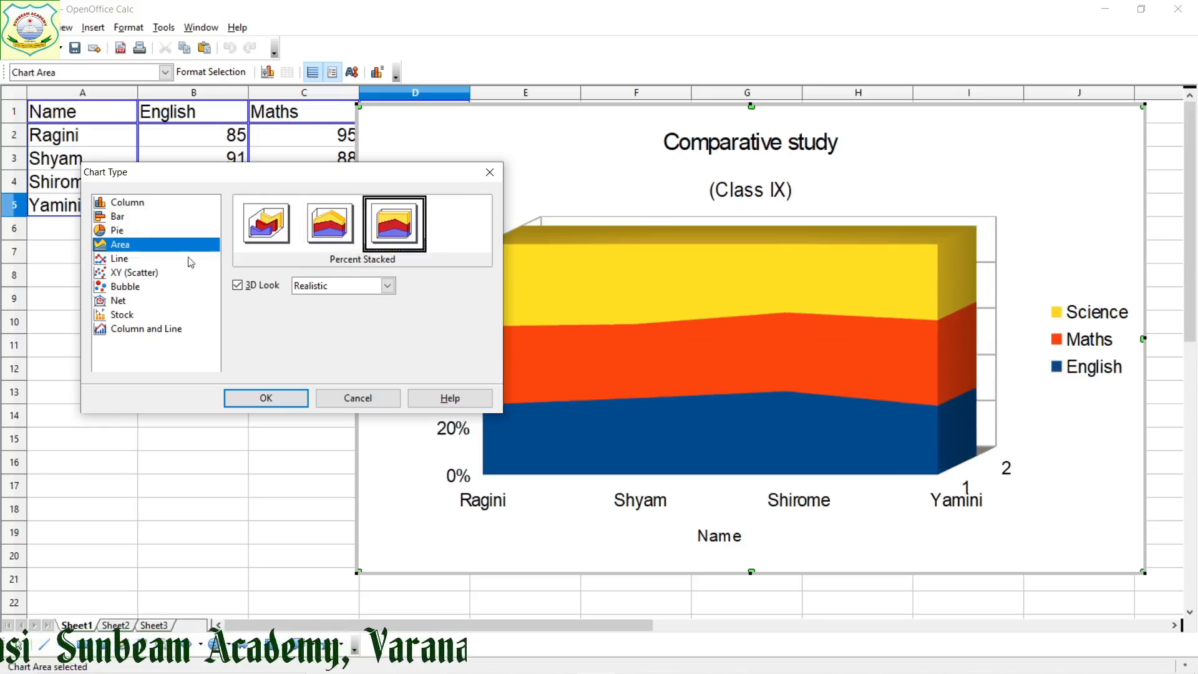
# Preview the chart as a Line chart with the 3D Lines, Lines Only, Points and Lines, and Points Only variants
pyautogui.click(121, 263)
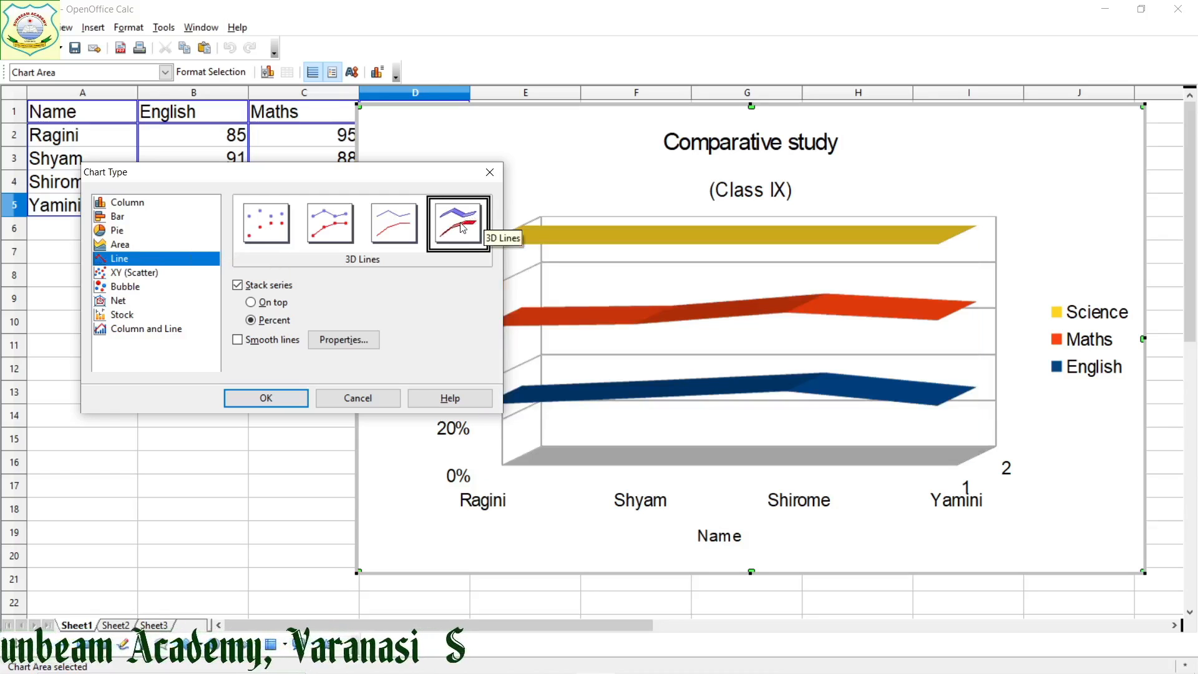
pyautogui.click(392, 239)
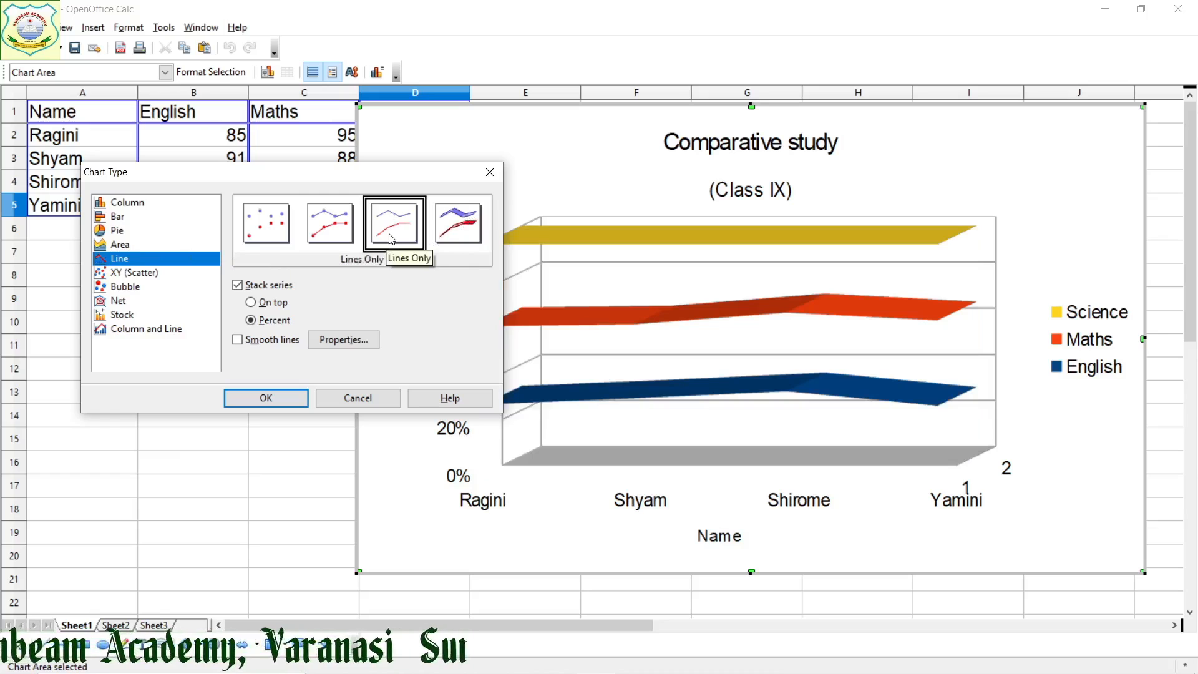
pyautogui.click(330, 236)
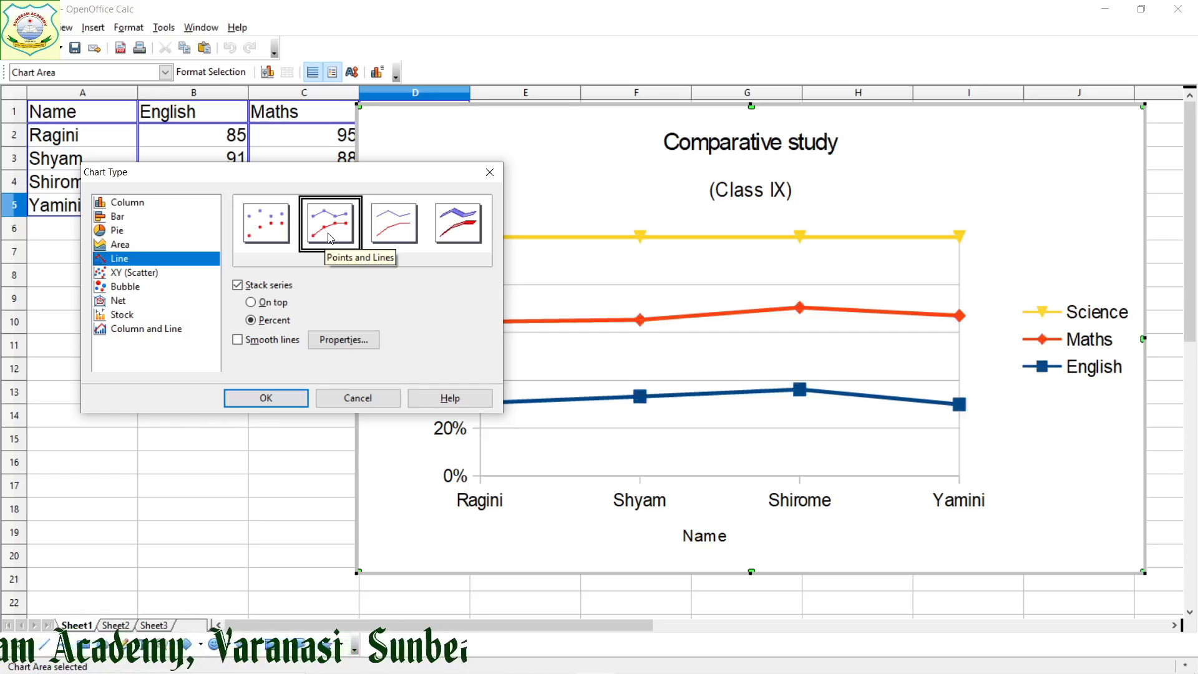
pyautogui.click(250, 226)
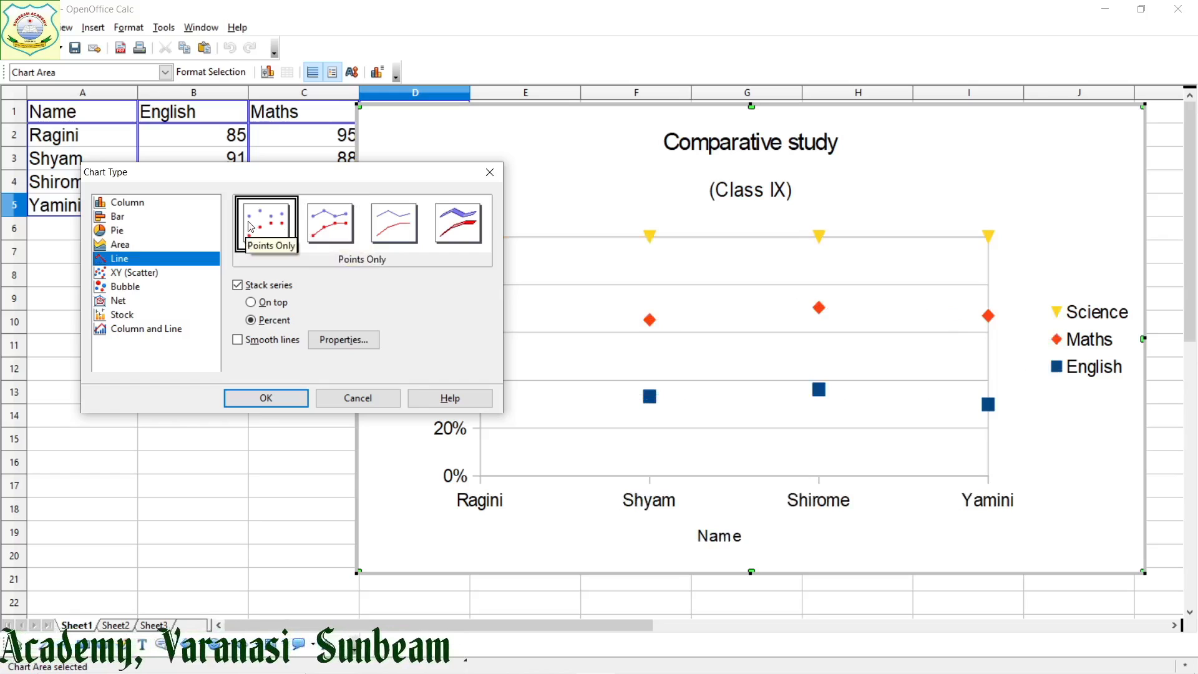
# Preview the chart as an XY (Scatter) chart in the Points Only, Points and Lines, Lines Only and 3D Lines variants
pyautogui.click(141, 273)
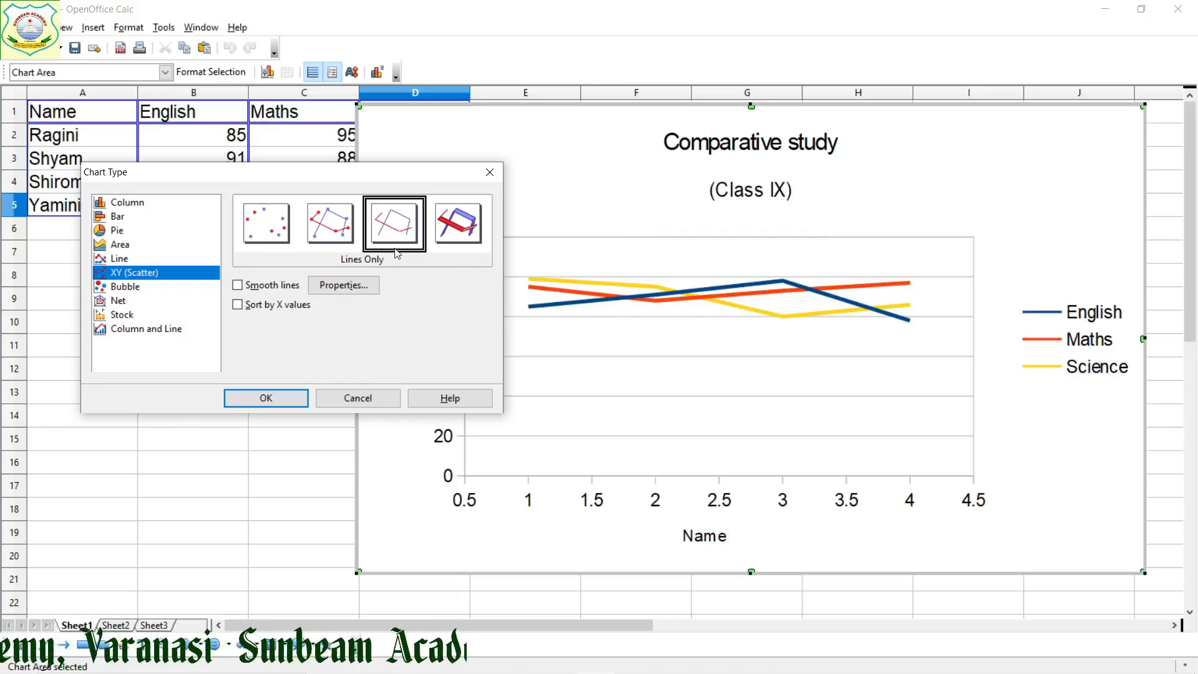
pyautogui.click(271, 236)
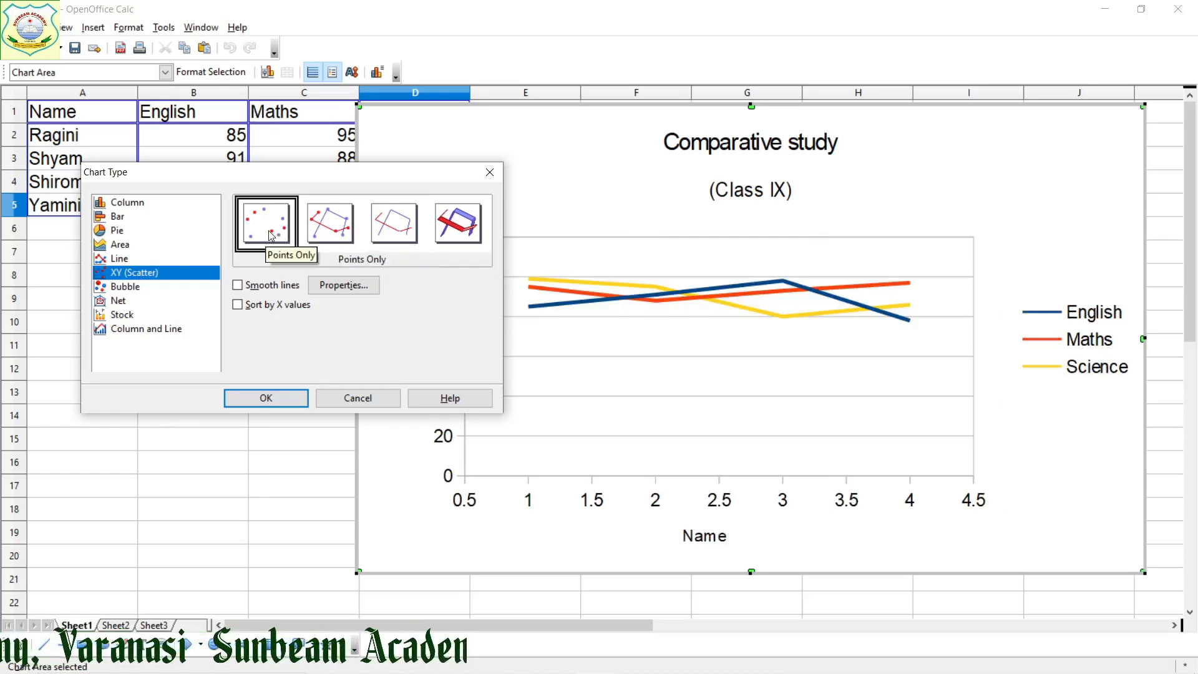
pyautogui.click(337, 235)
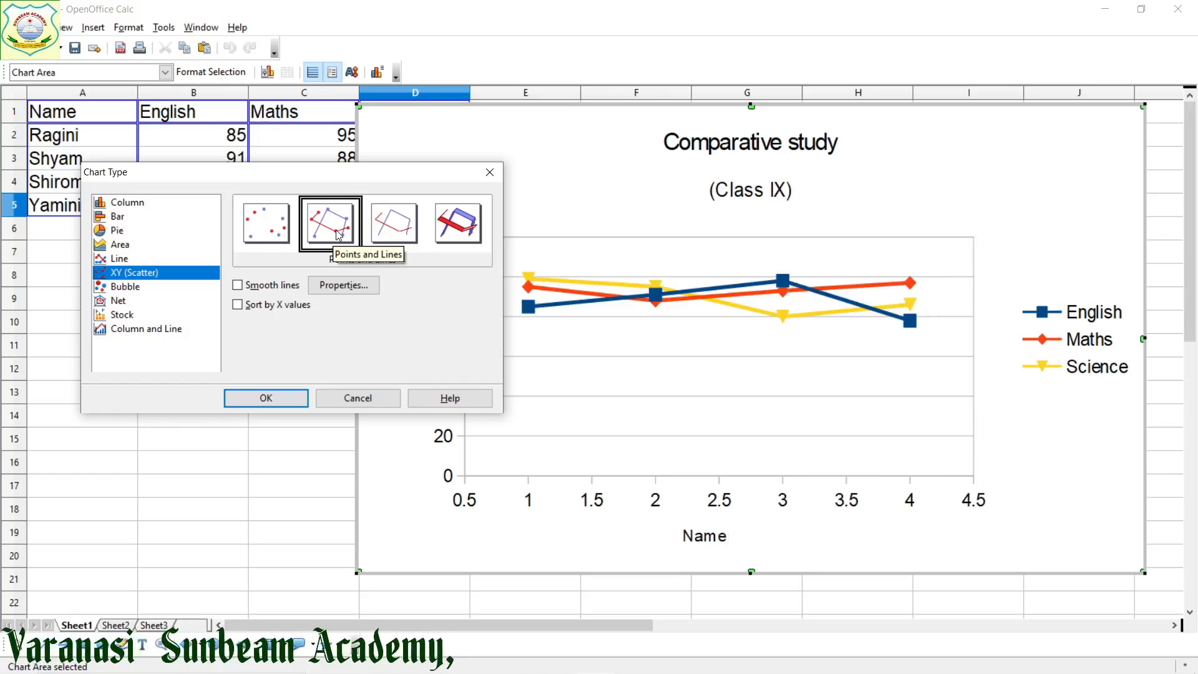
pyautogui.click(398, 234)
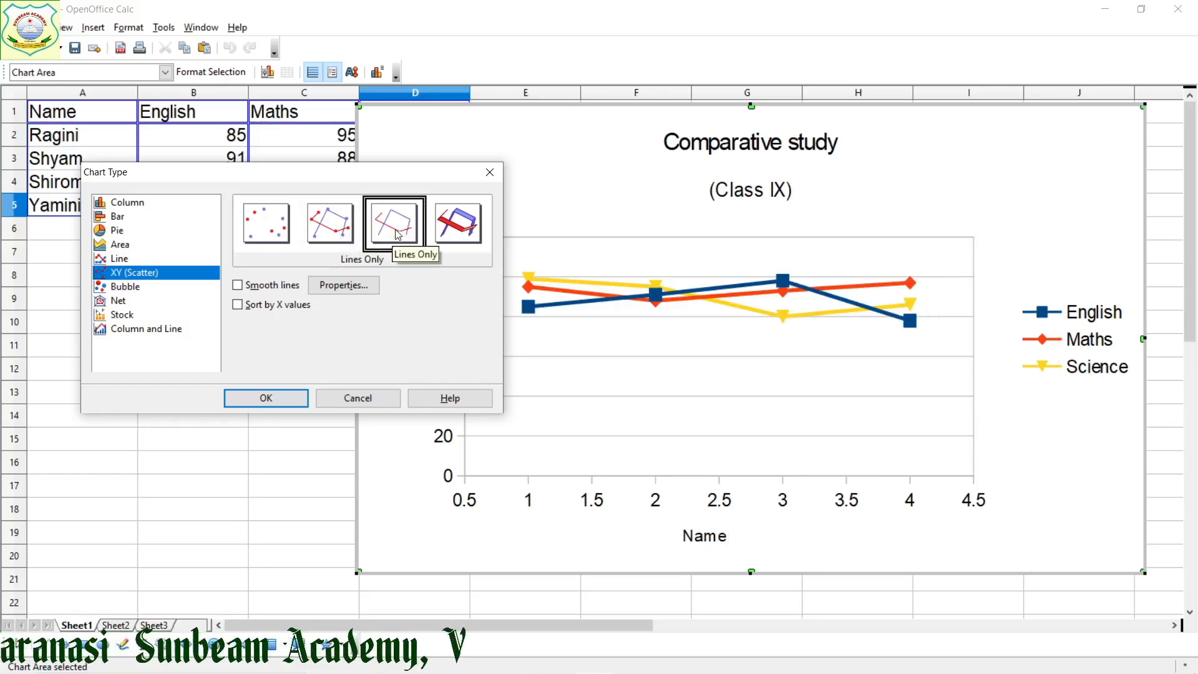
pyautogui.click(460, 228)
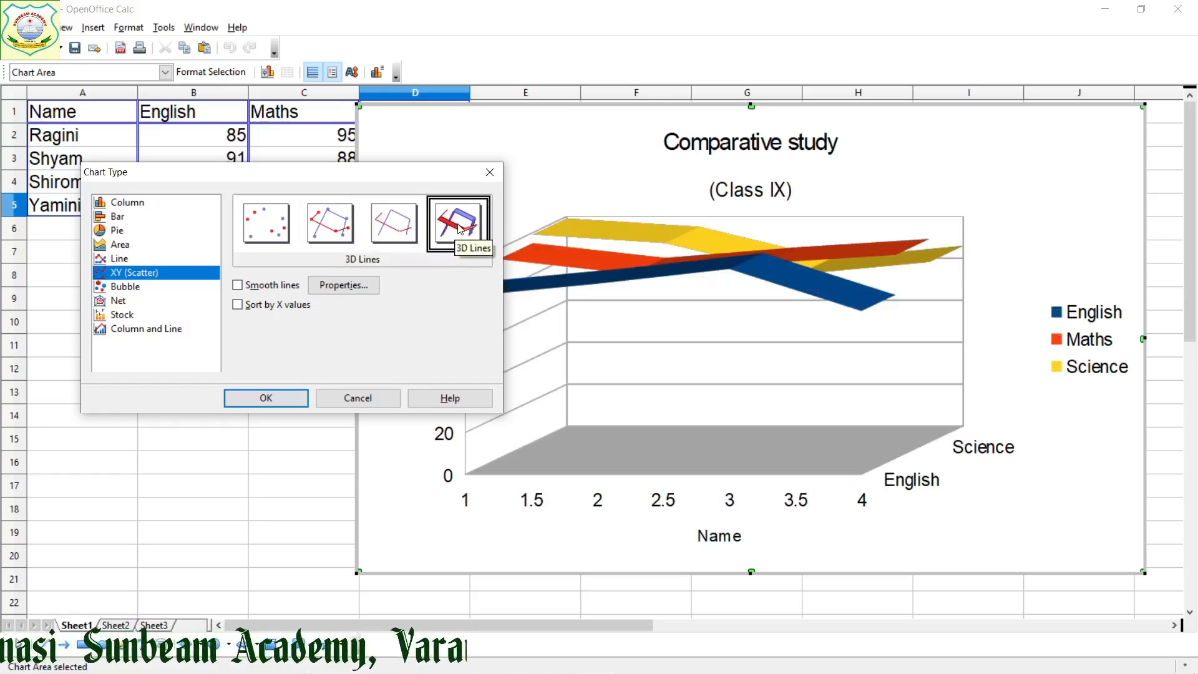
# Preview the chart as a Bubble chart and as a Net chart with Points and Lines, Lines Only and Filled, returning to Lines Only
pyautogui.click(170, 288)
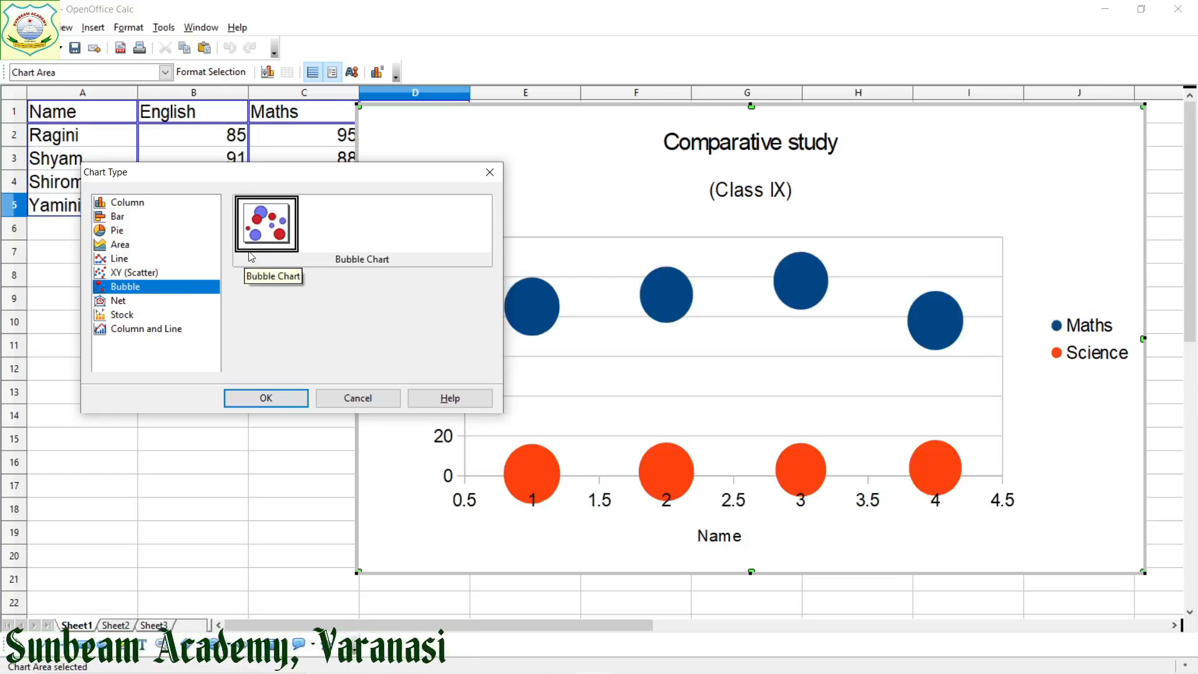
pyautogui.click(132, 305)
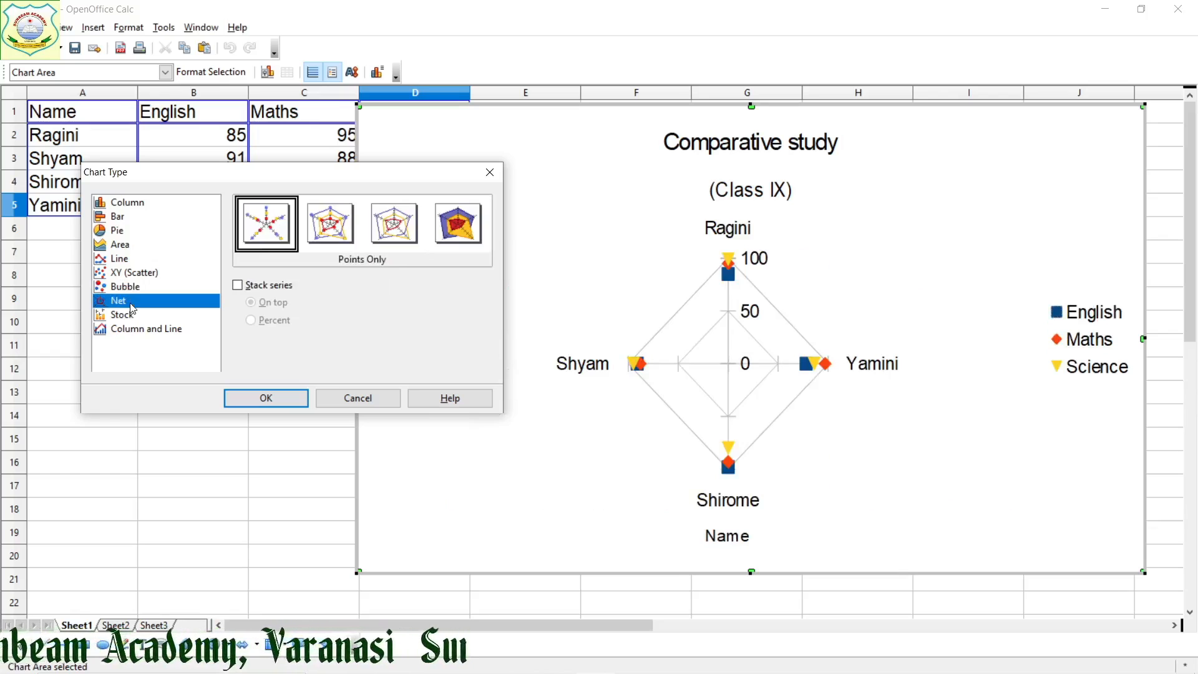
pyautogui.click(324, 227)
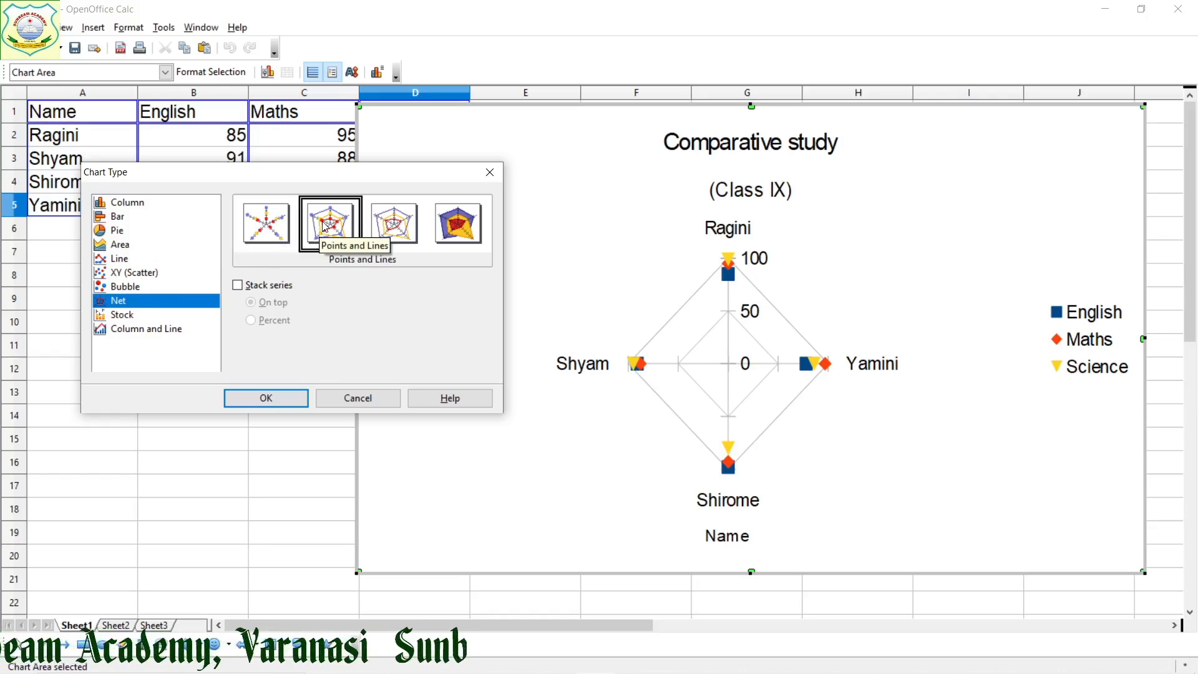
pyautogui.click(385, 224)
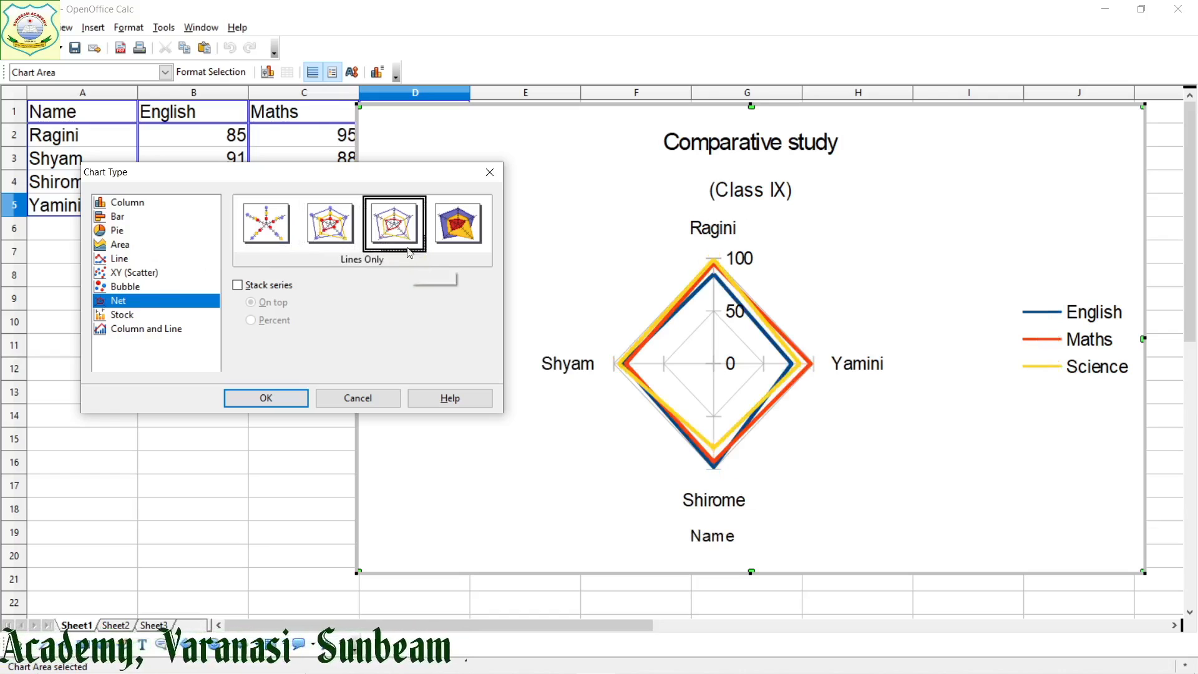
pyautogui.click(456, 232)
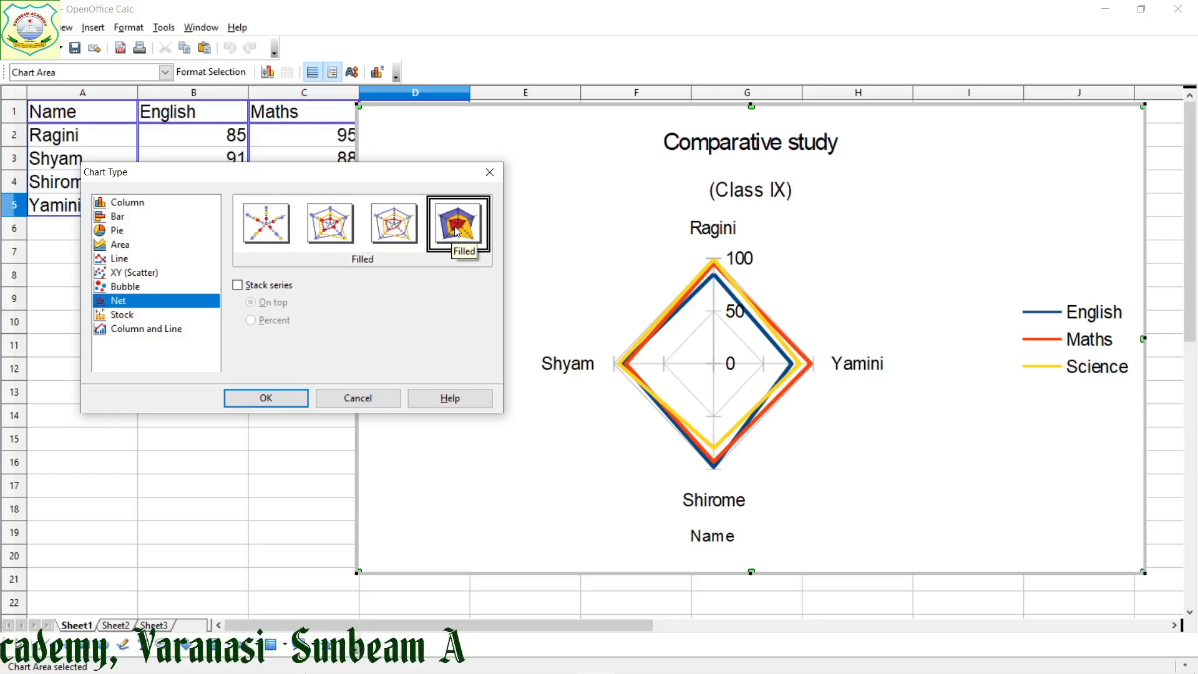
pyautogui.click(407, 220)
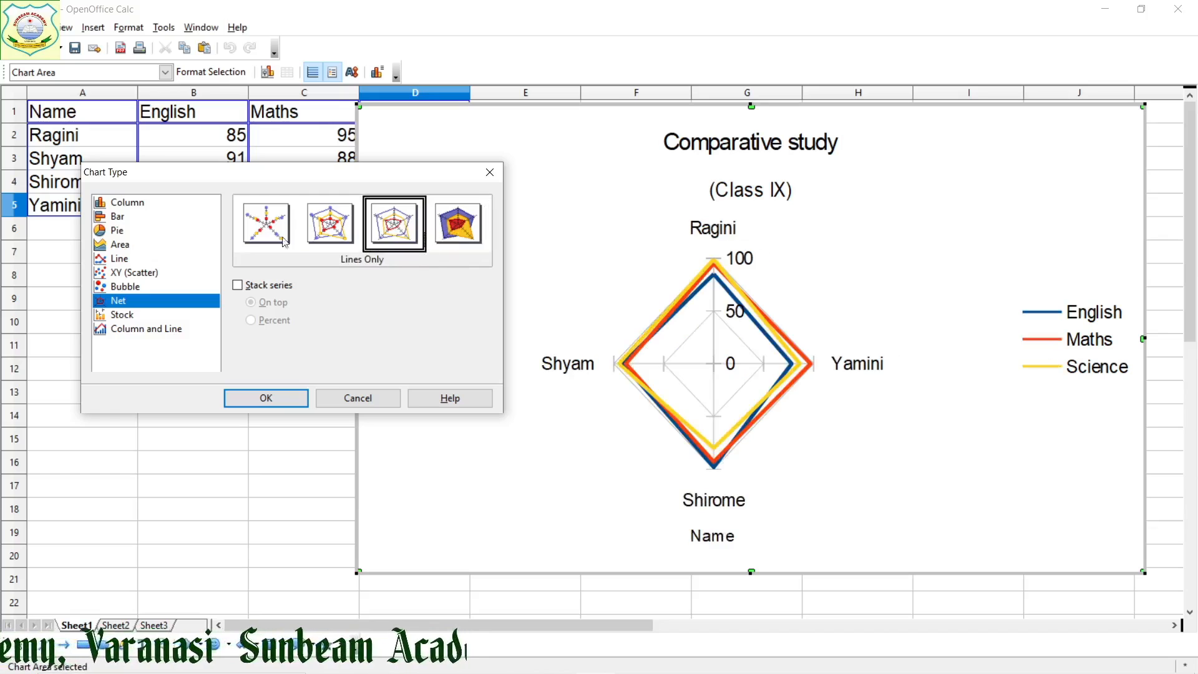
# Preview the chart as Stock Chart 1 and Stock Chart 2, and as a Column and Line chart
pyautogui.click(144, 316)
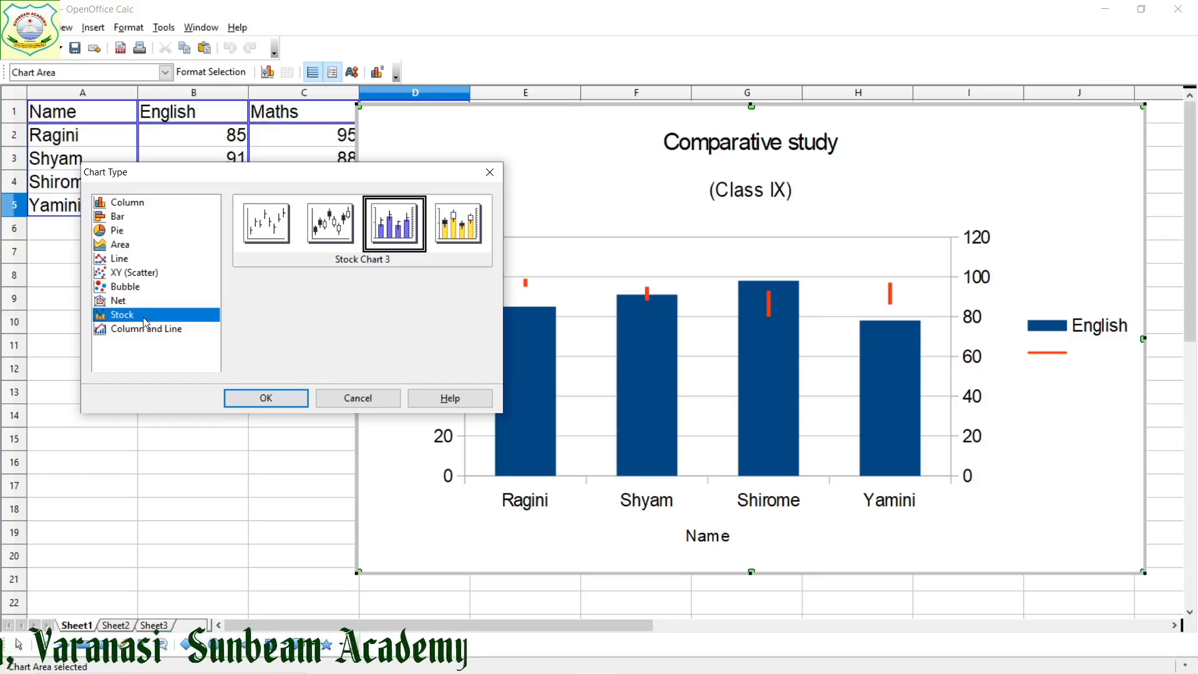
pyautogui.click(273, 219)
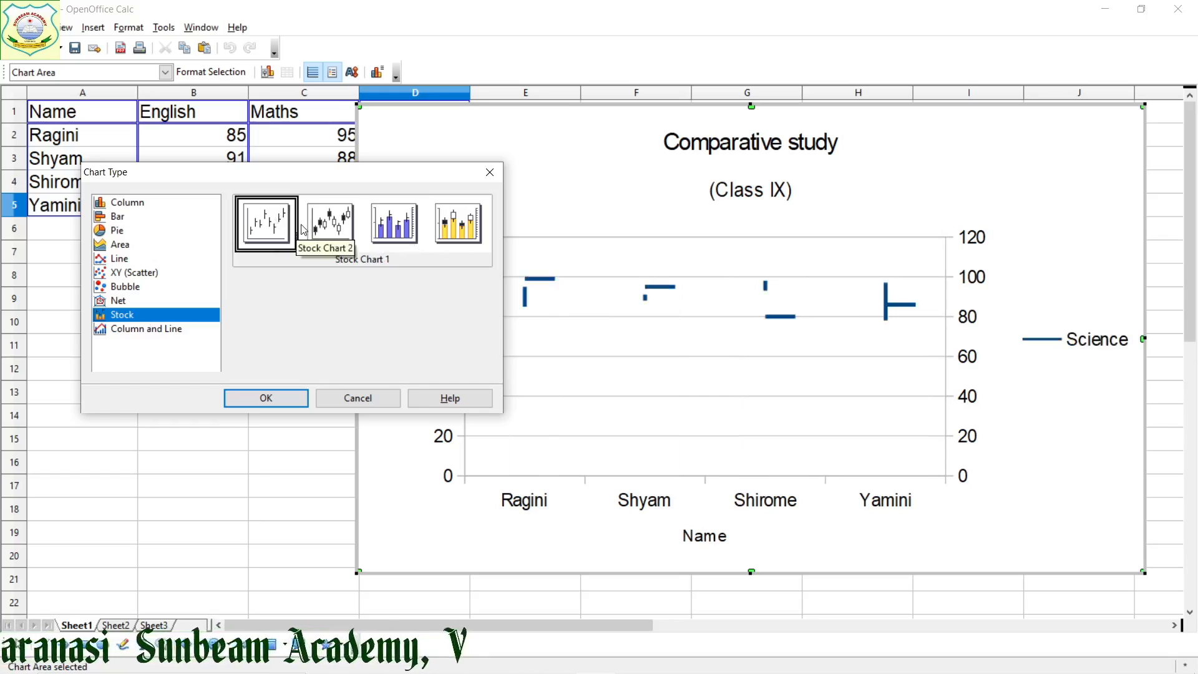
pyautogui.click(325, 224)
pyautogui.click(167, 330)
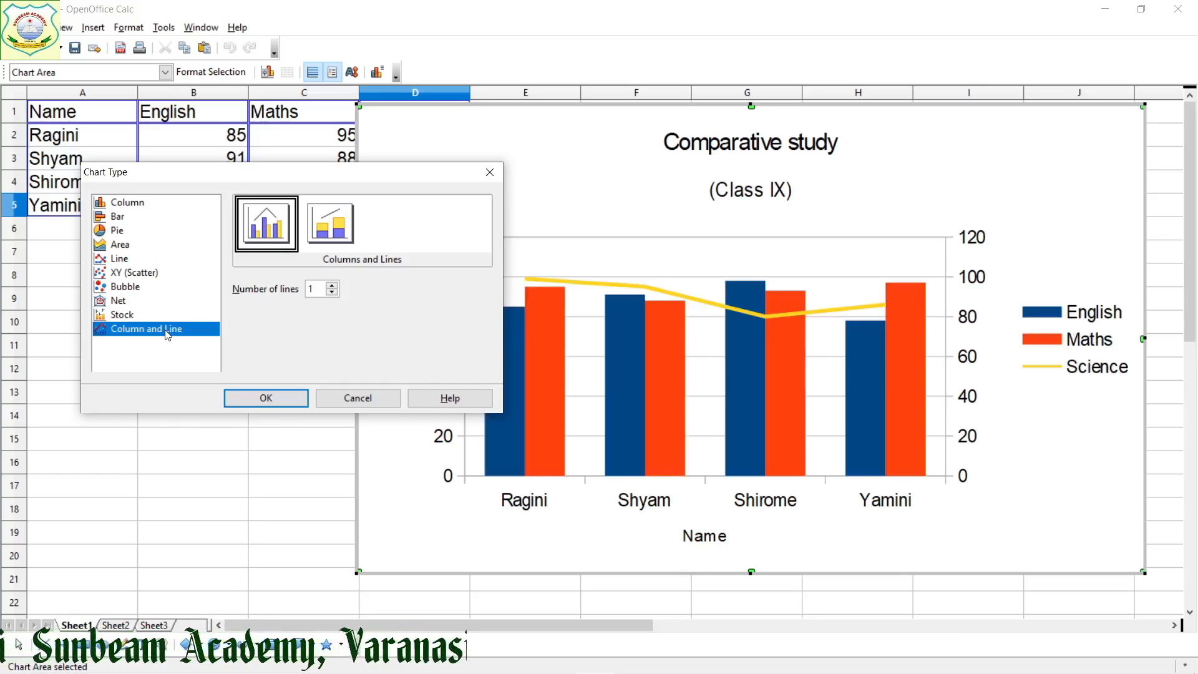
# Apply the Normal Column chart type and shrink the chart from its upper-left corner to uncover the first Science marks
pyautogui.click(143, 203)
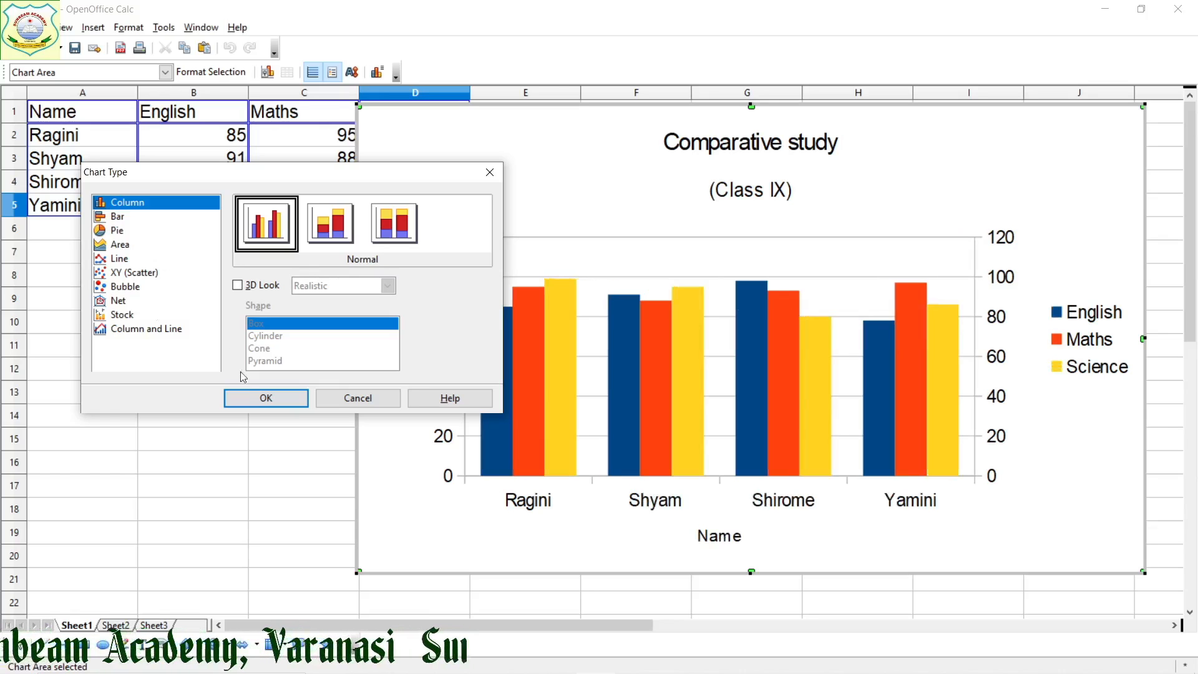
pyautogui.click(257, 399)
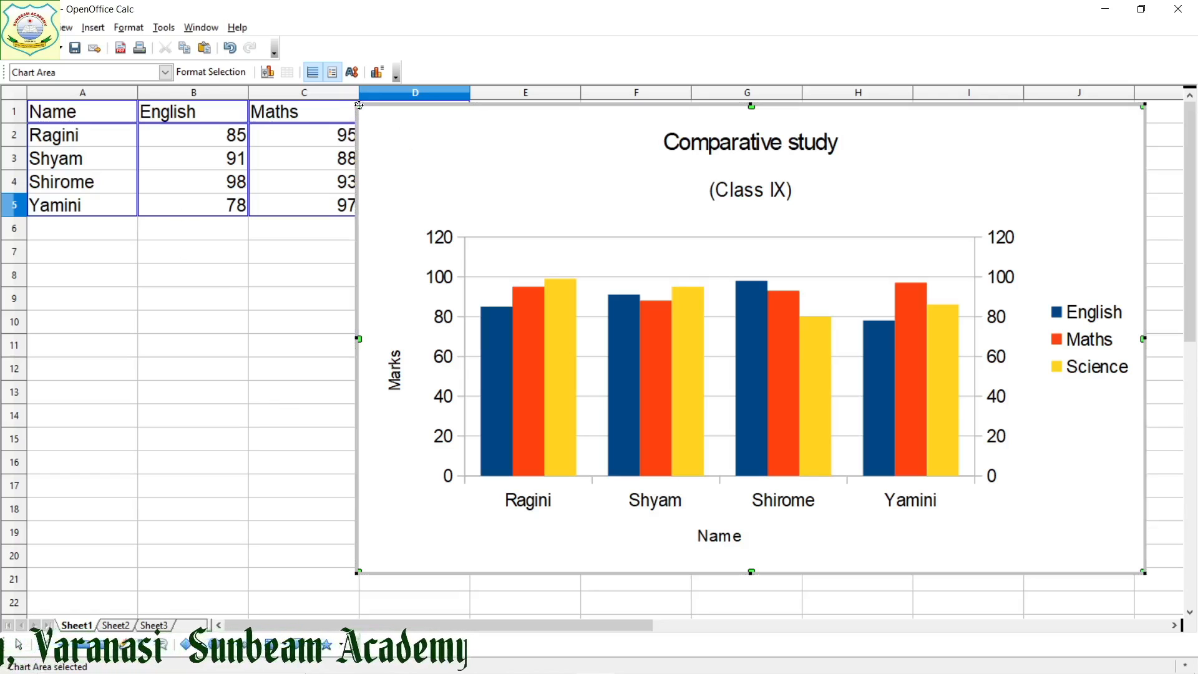
pyautogui.moveTo(358, 104); pyautogui.dragTo(424, 175)
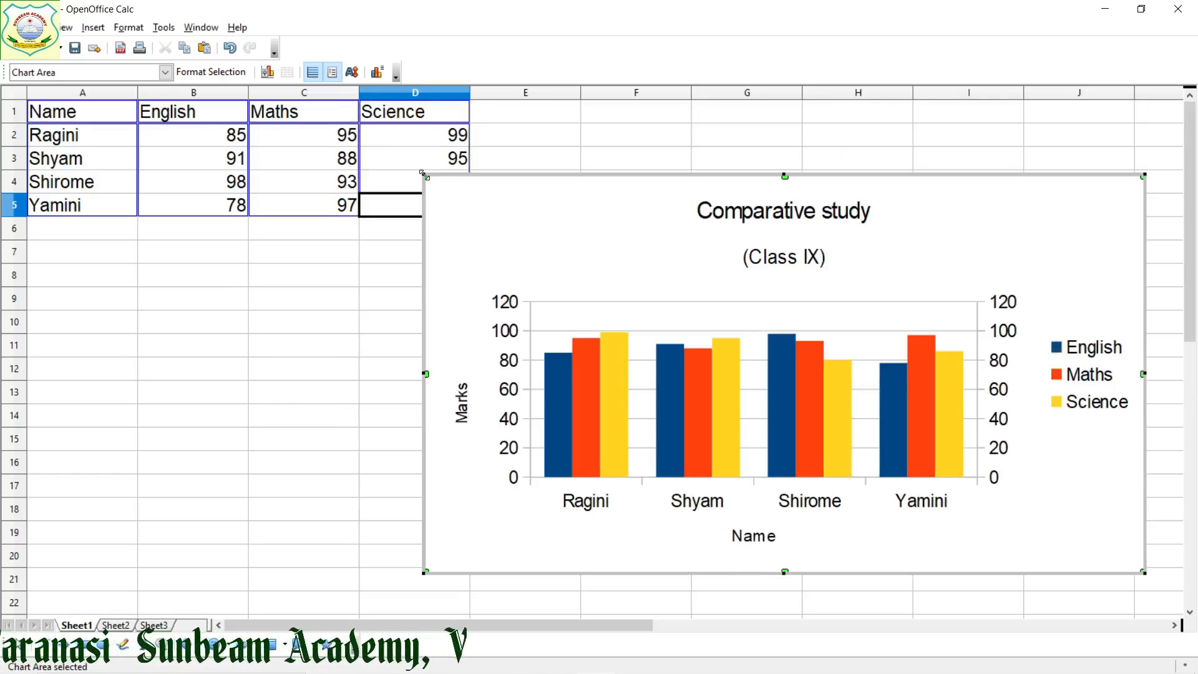
pyautogui.moveTo(424, 175); pyautogui.dragTo(397, 170)
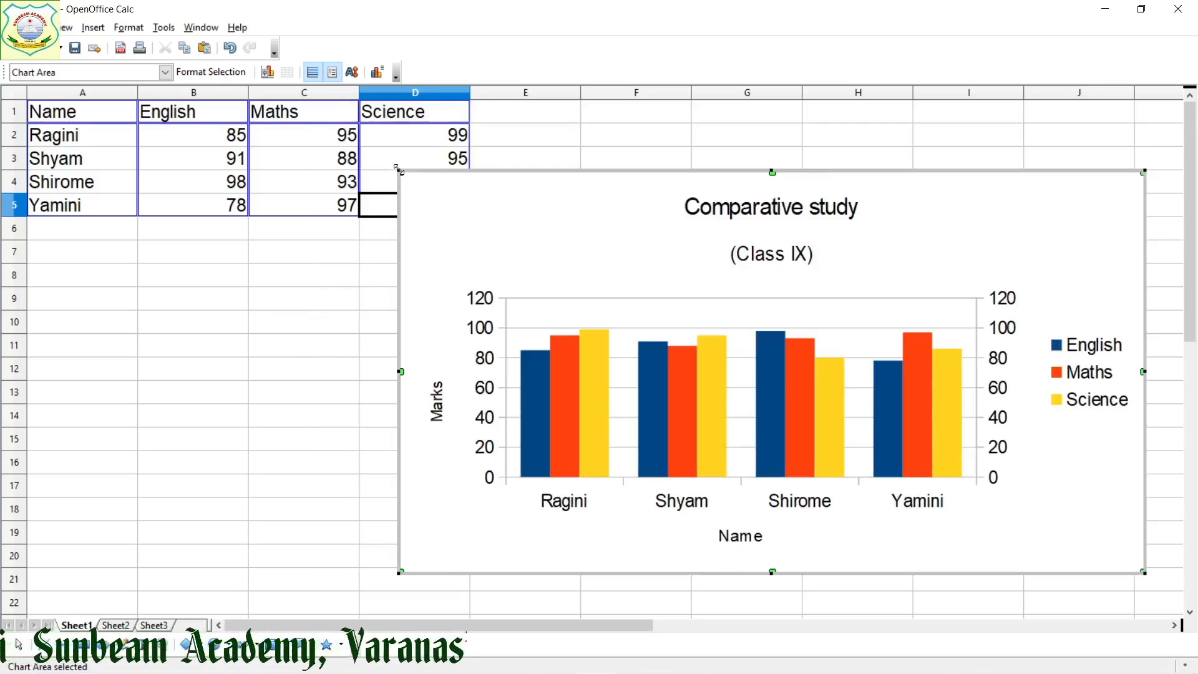